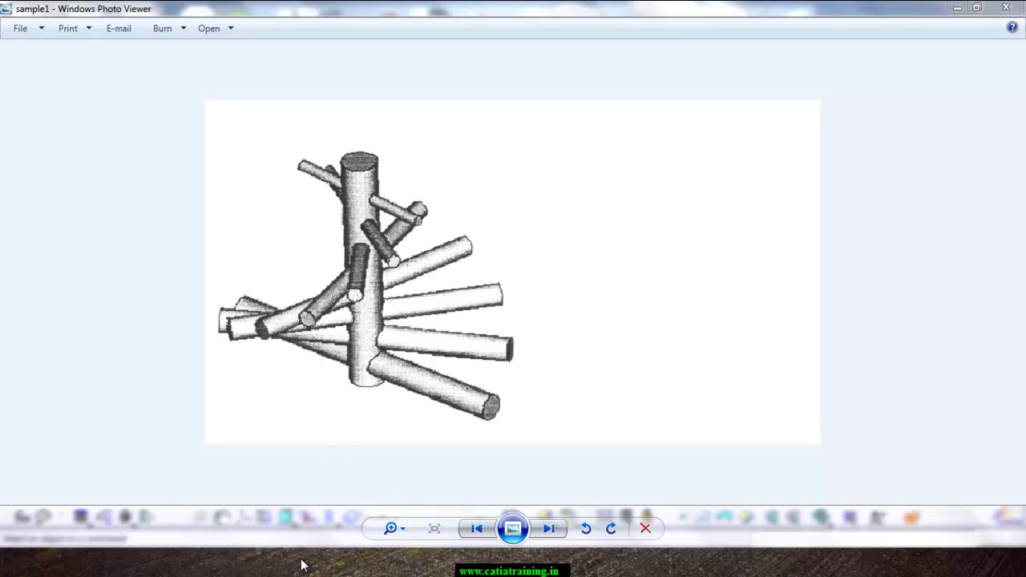
Switch from the reference picture to CATIA V5 and create a new part in the Part Design workbench
left_click(300, 563)
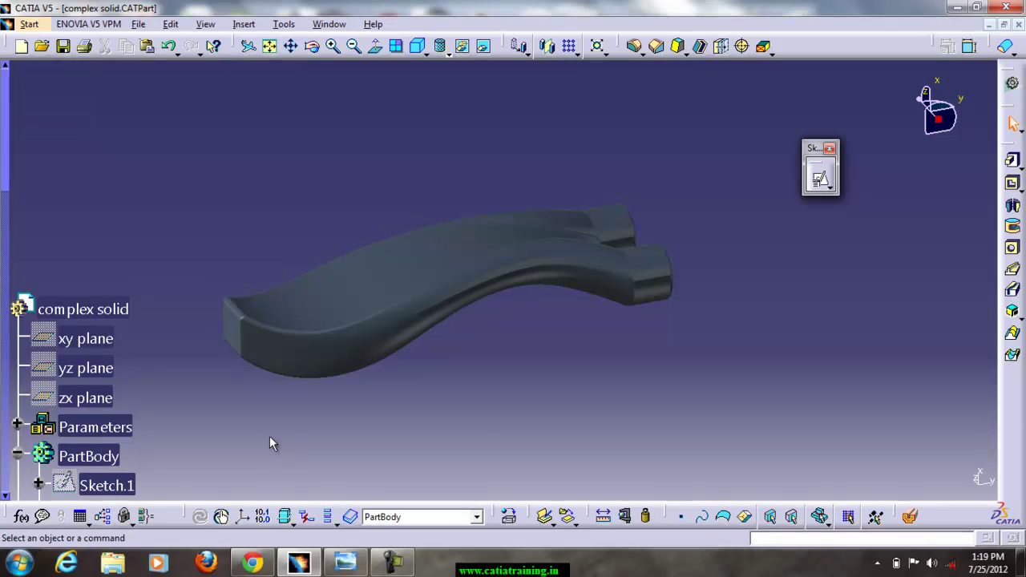
left_click(48, 25)
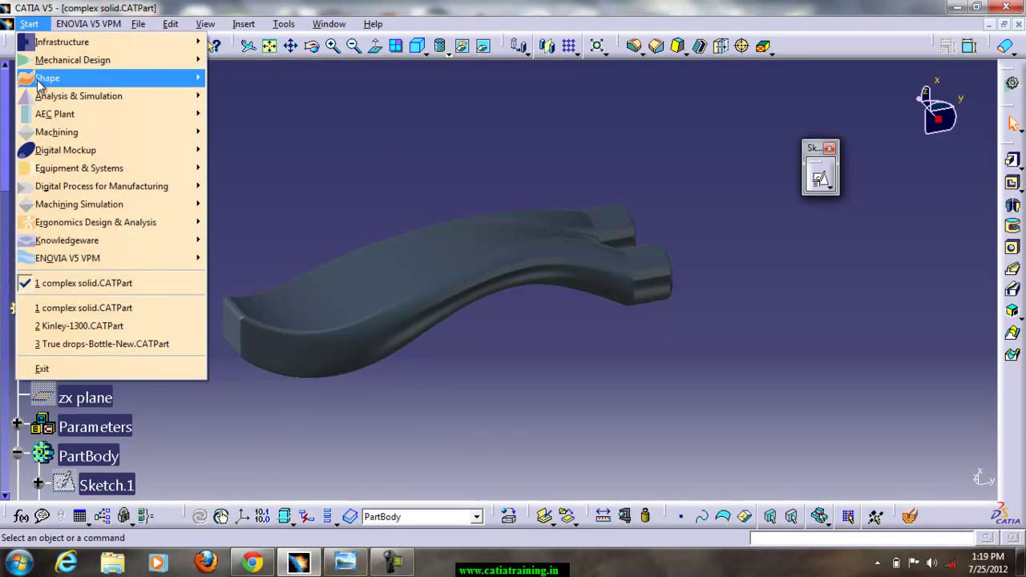
mouse_move(96, 60)
left_click(254, 61)
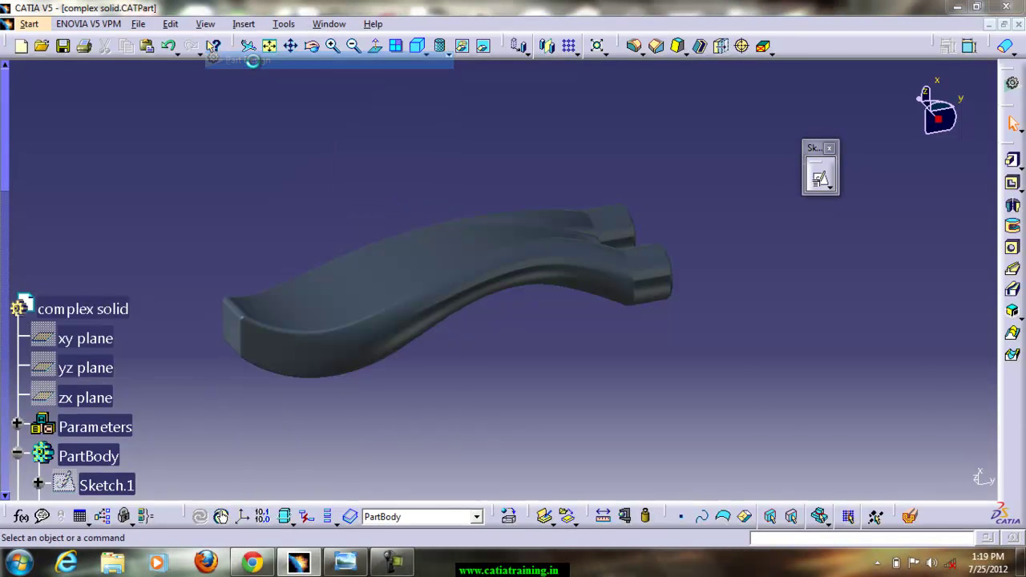
left_click(821, 418)
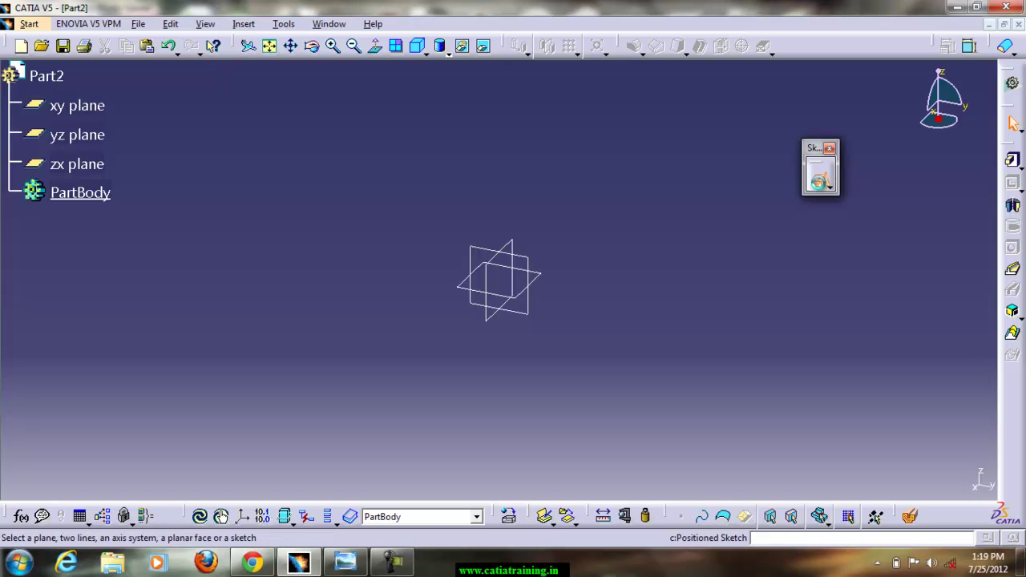
Create a positioned sketch on the xy plane and draw a circle about 39 mm in diameter centred on the origin
left_click(821, 183)
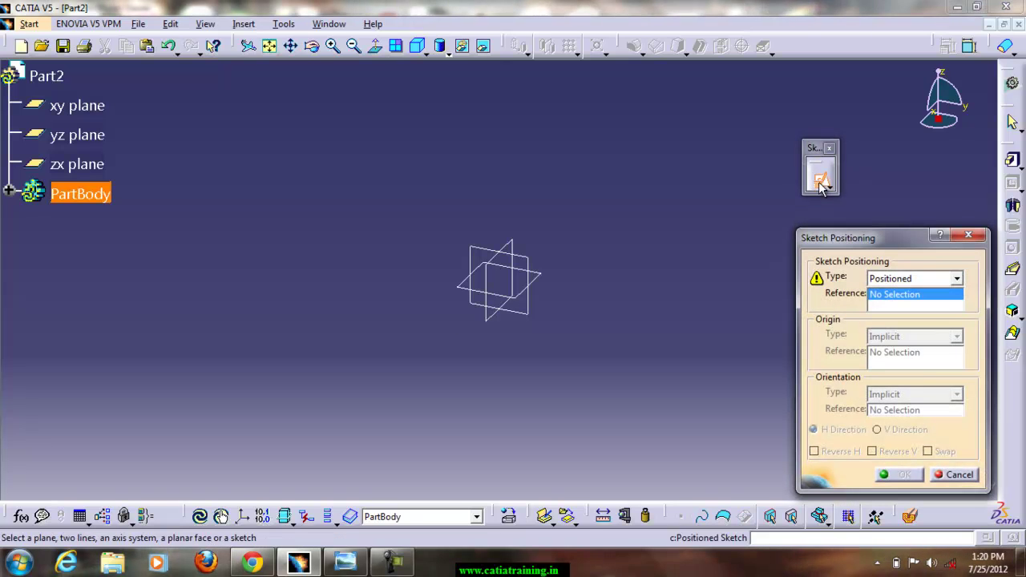
left_click(545, 285)
left_click(891, 474)
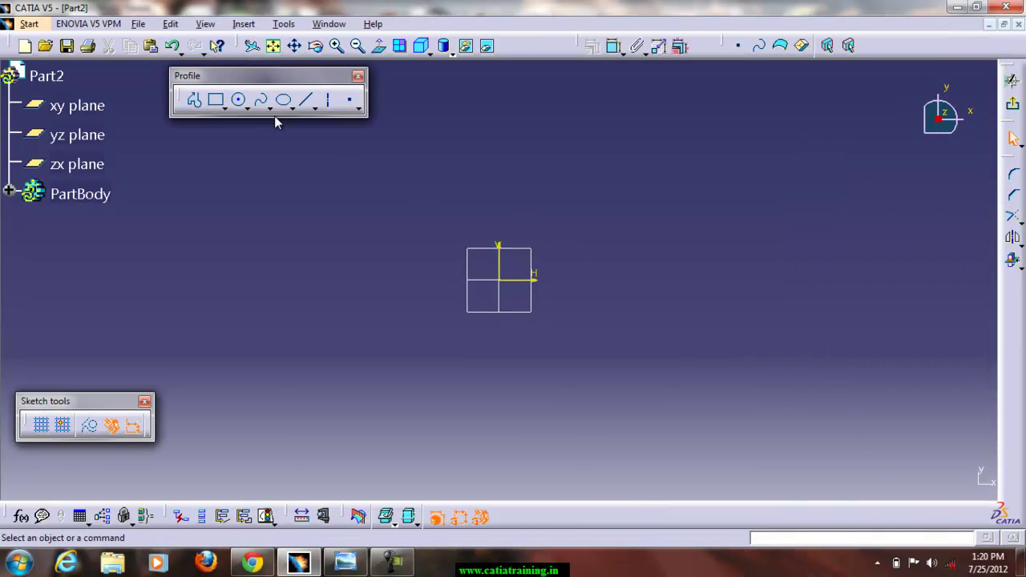
left_click(238, 99)
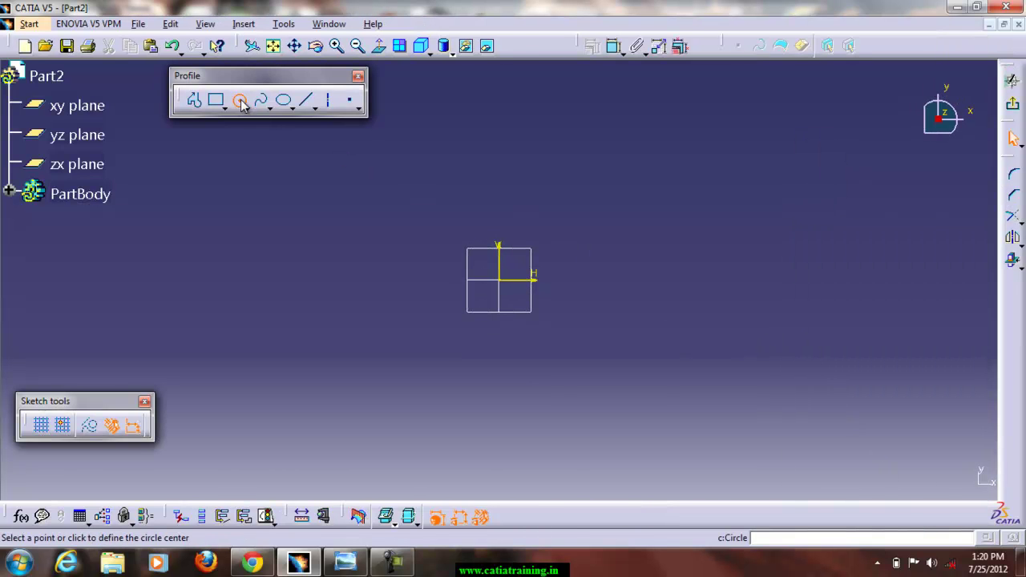
left_click(499, 280)
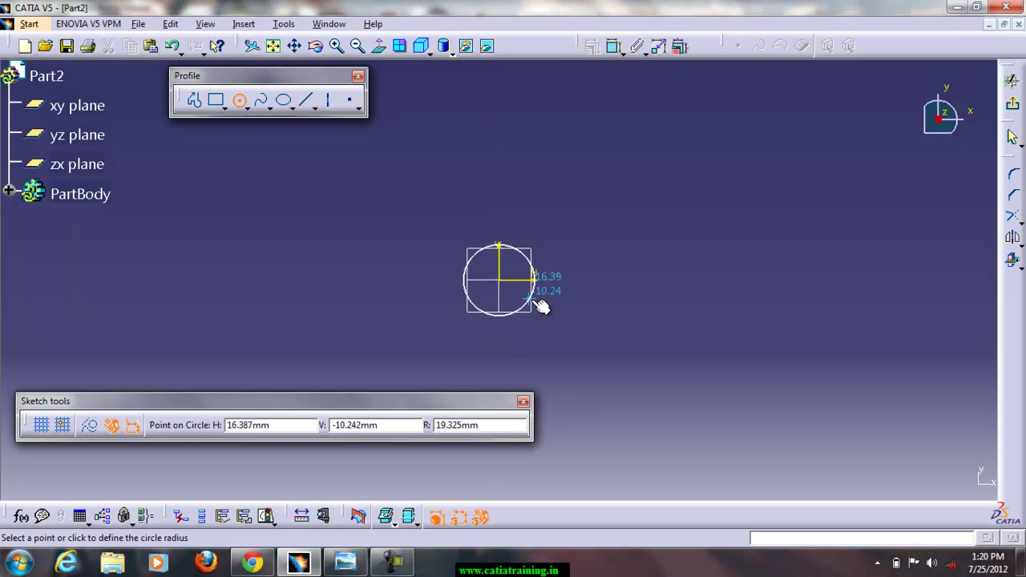
left_click(539, 306)
Constrain the circle's diameter to 50 mm and exit the sketch
left_click(591, 47)
left_click(534, 277)
left_click(587, 223)
double_click(588, 210)
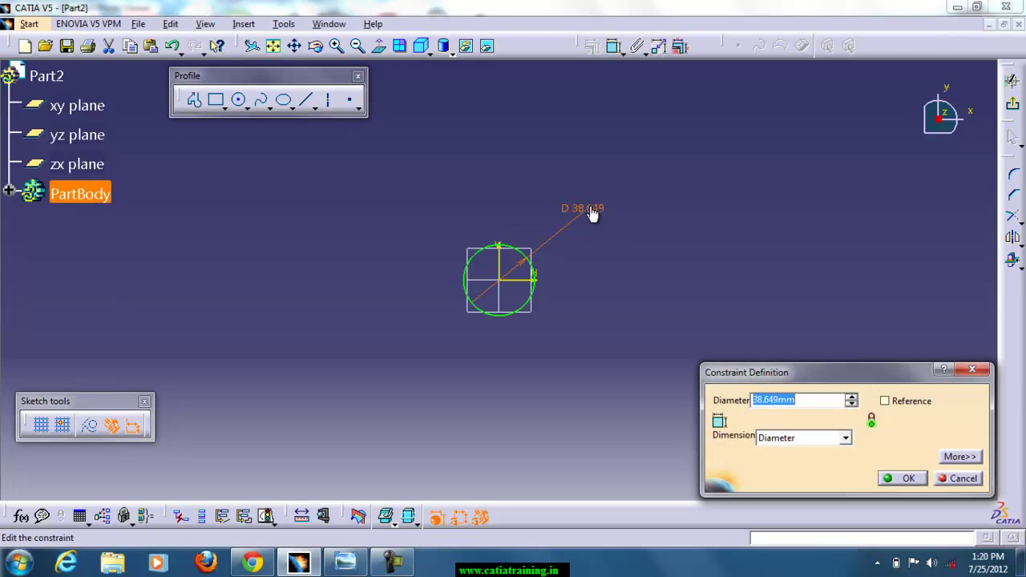
type("50")
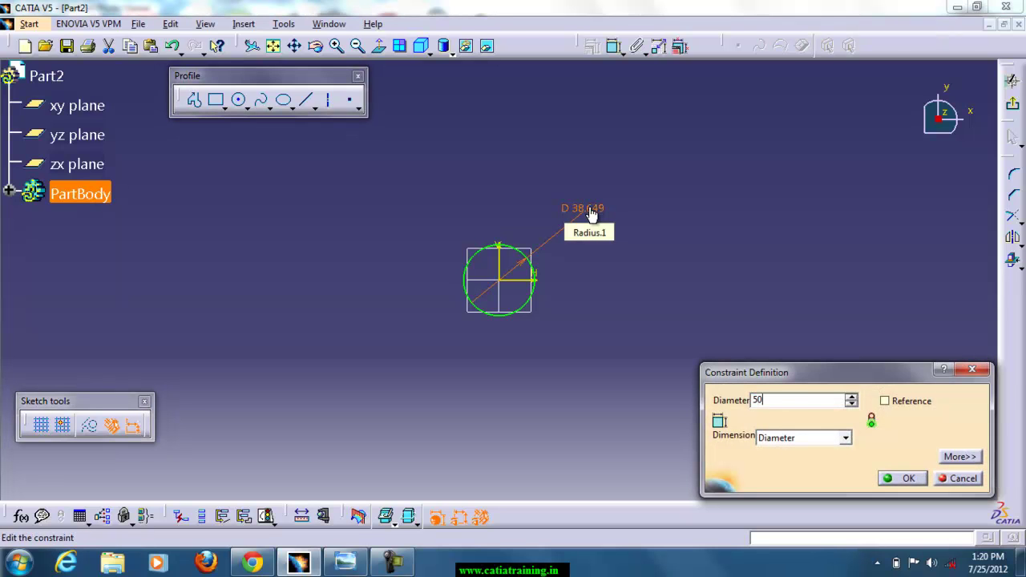
key("Return")
left_click(1013, 106)
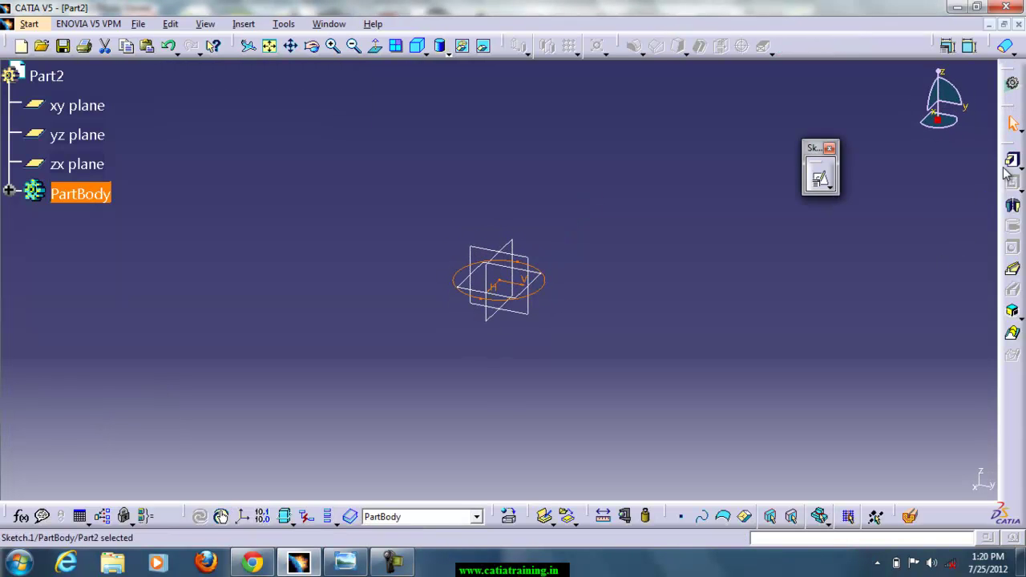
Pad the circle sketch to a length of 200 mm to form the vertical column
left_click(1013, 163)
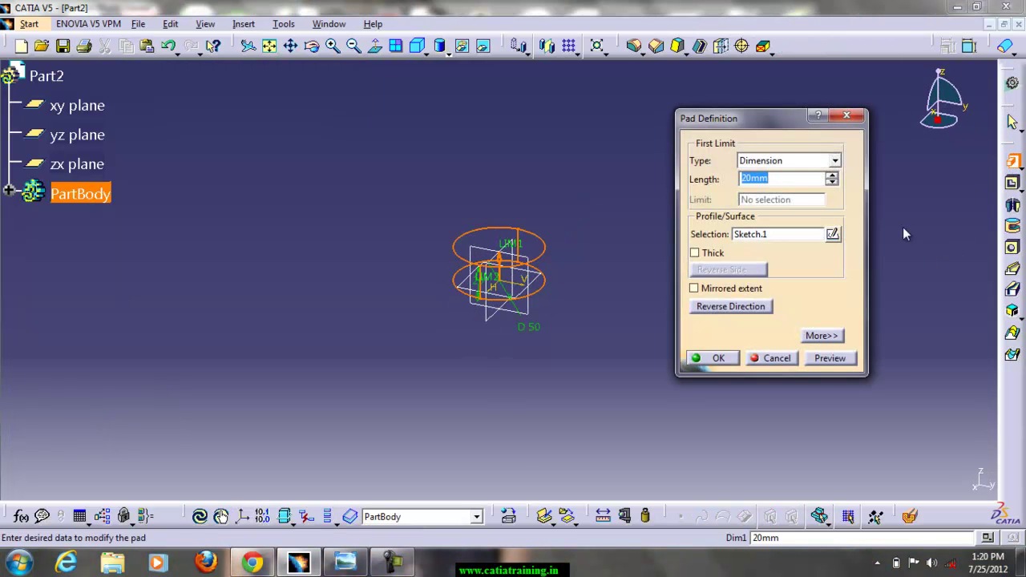
middle_click_drag(668, 208, 509, 385)
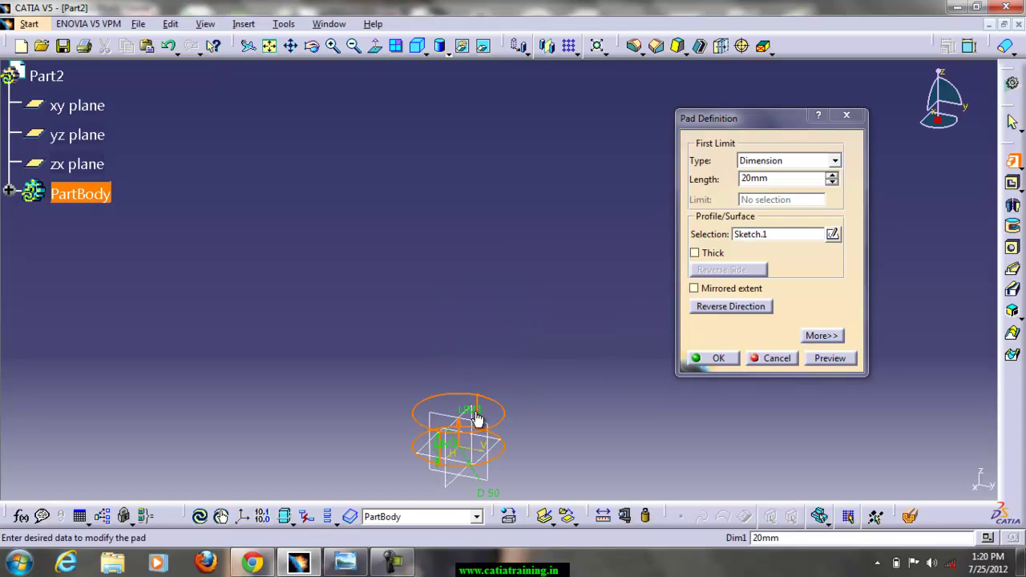
left_click_drag(471, 403, 488, 117)
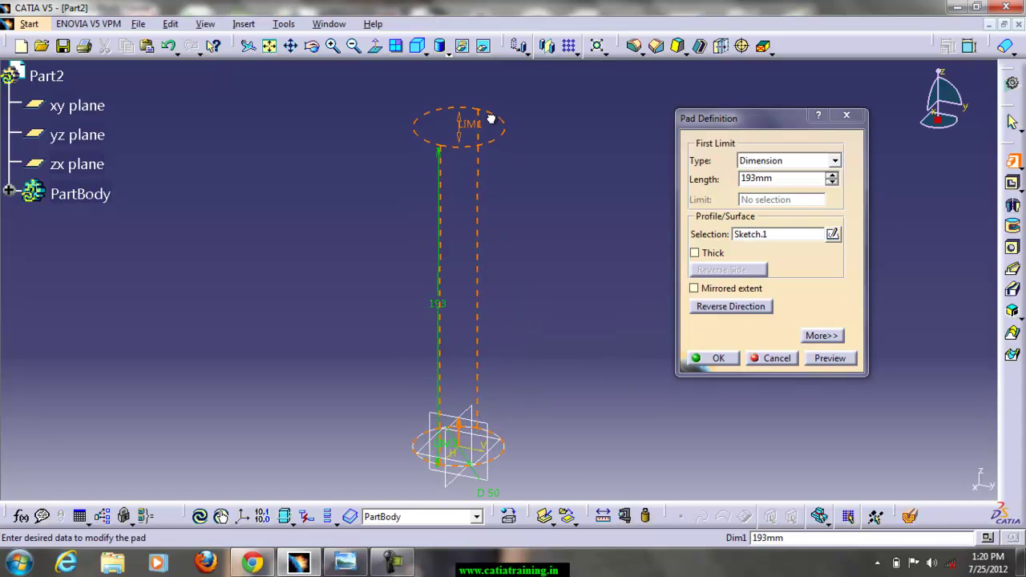
double_click(777, 178)
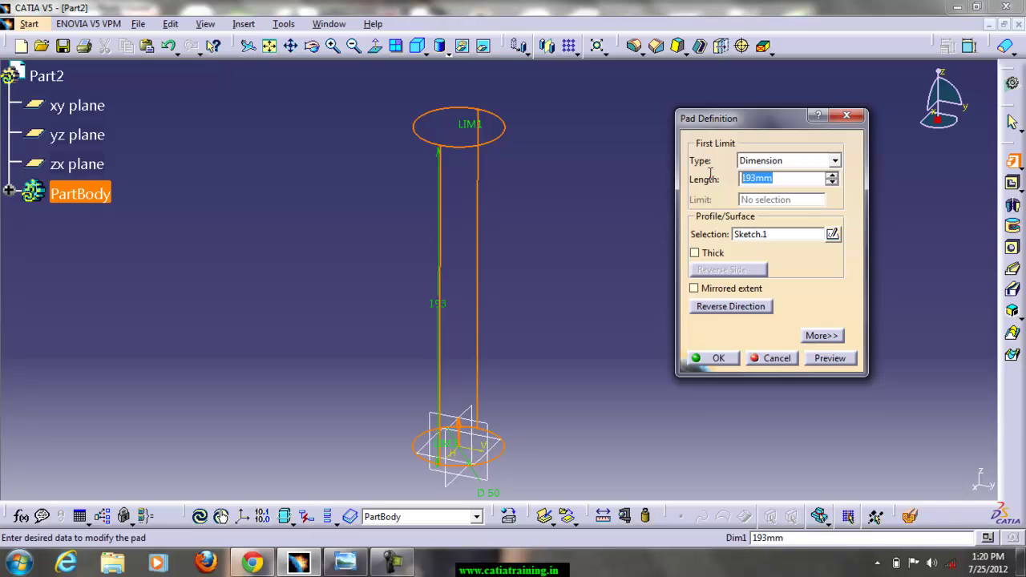
type("200")
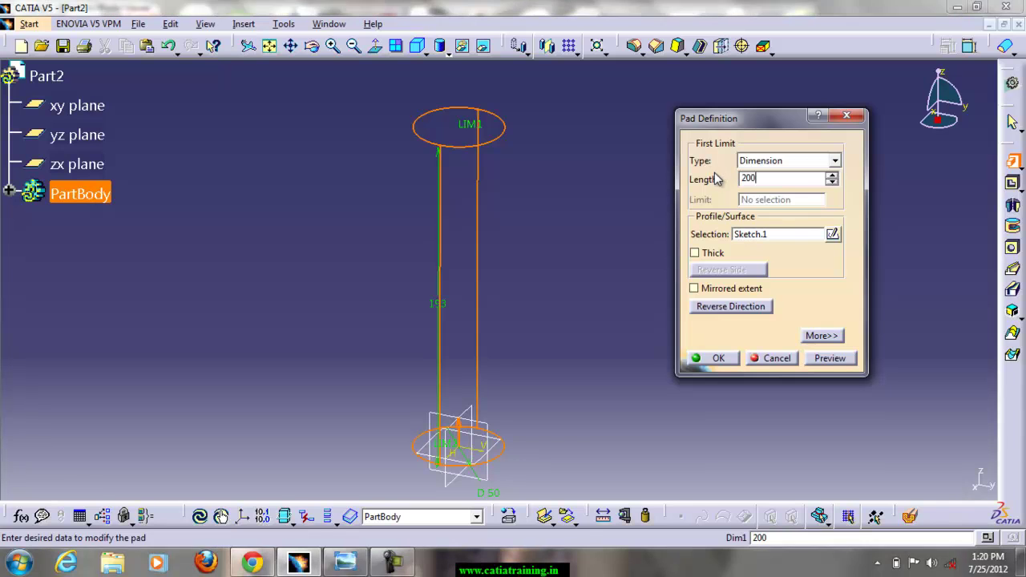
key("Return")
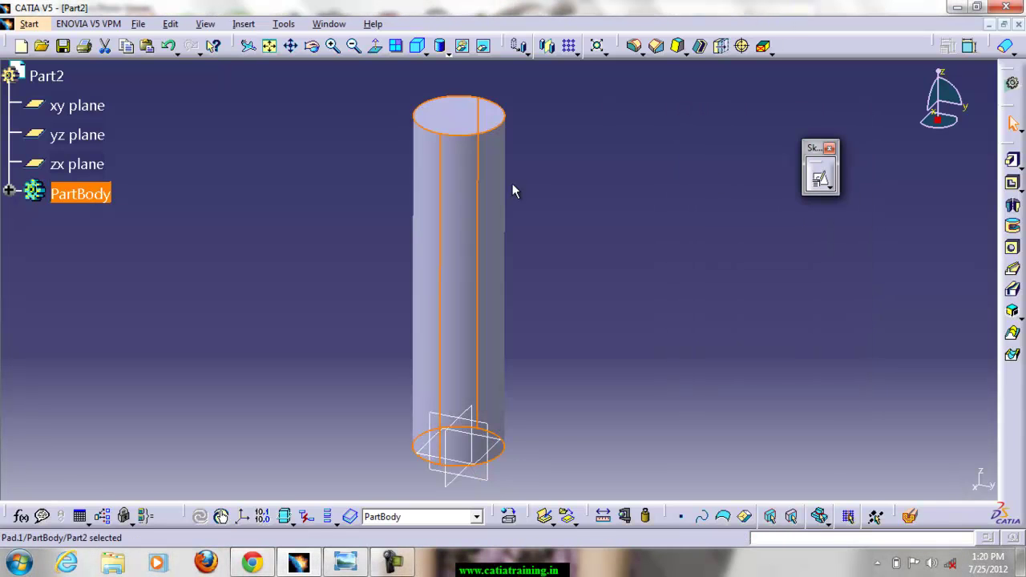
left_click(340, 191)
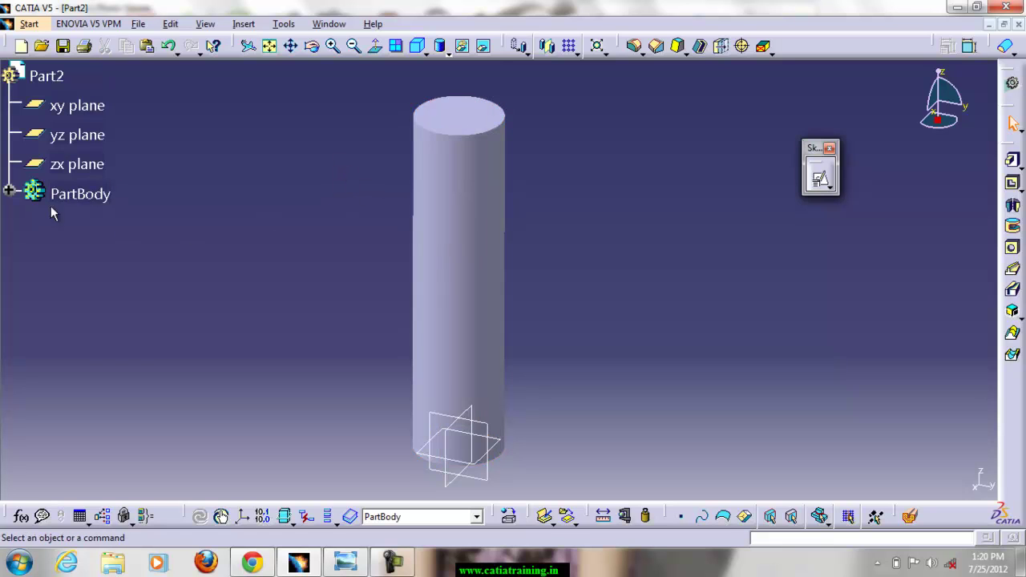
Expand PartBody in the specification tree and display the model in Shading with Edges mode
left_click(8, 194)
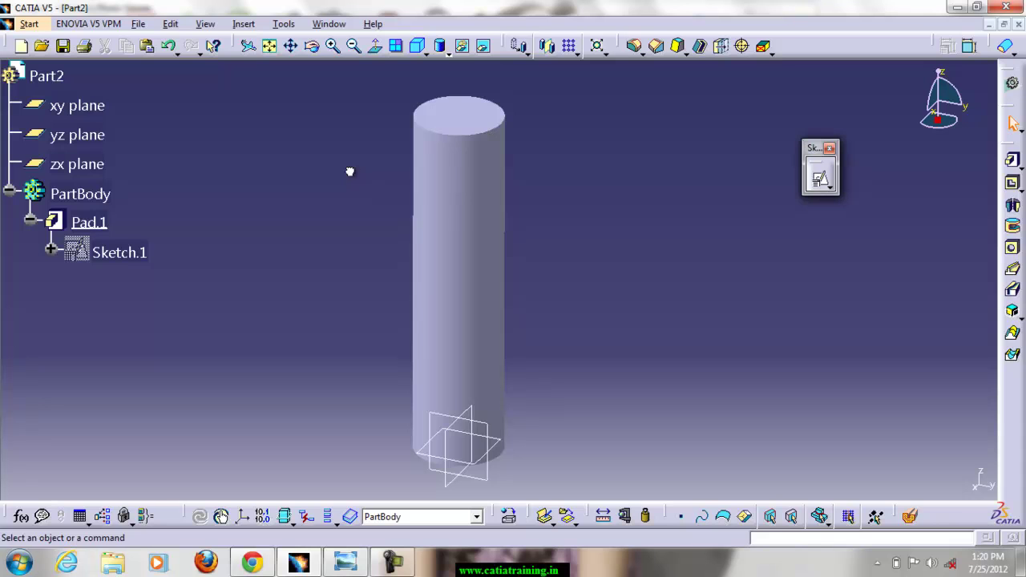
left_click(446, 51)
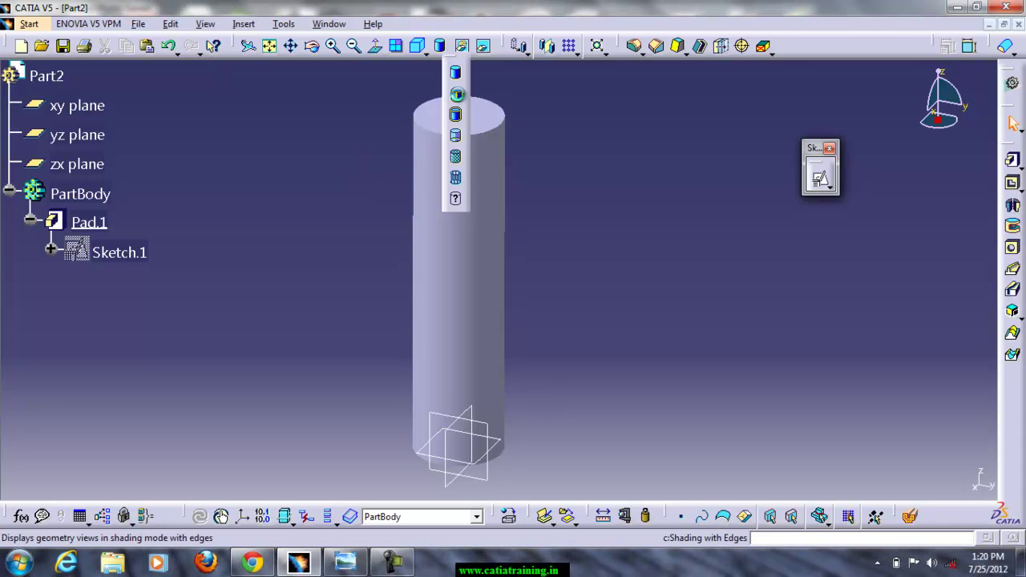
left_click(457, 95)
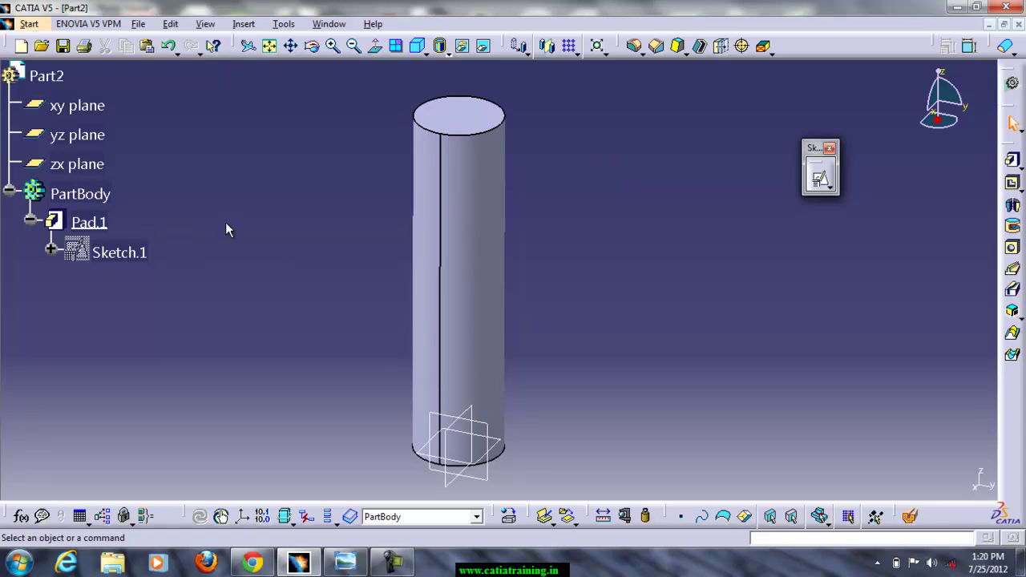
Insert a new body and start a positioned sketch on the yz plane
left_click(243, 24)
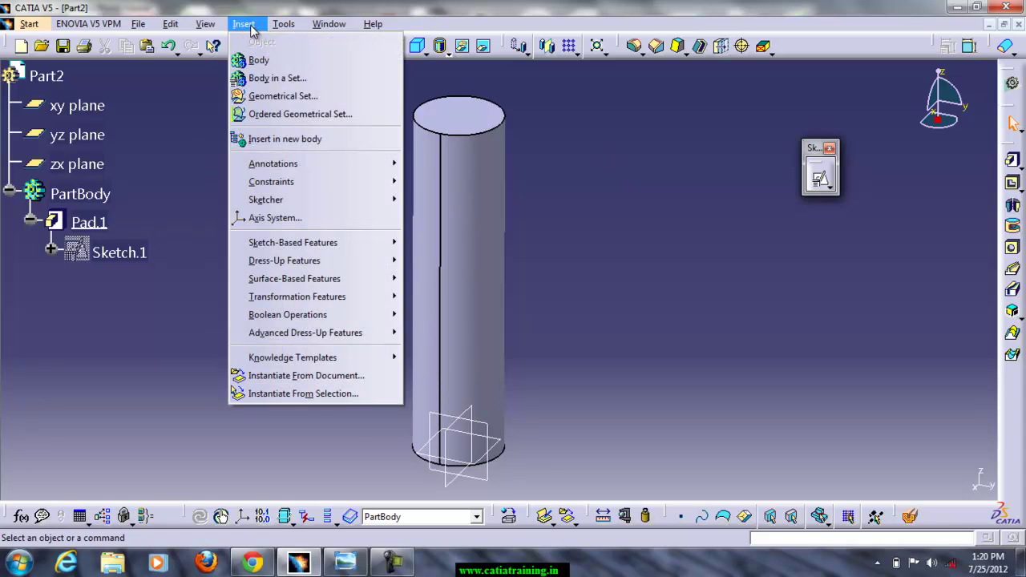
left_click(262, 60)
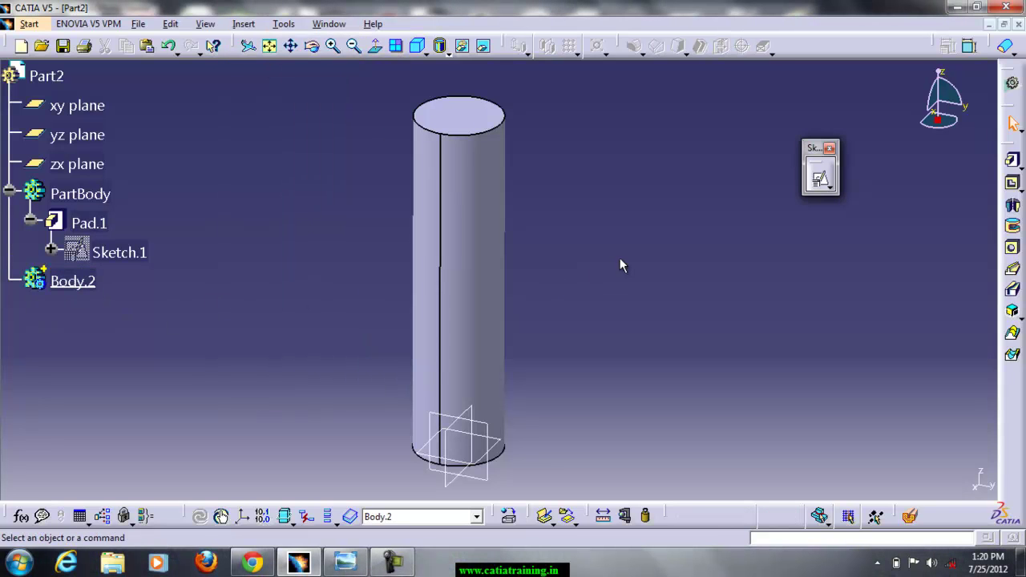
left_click(819, 178)
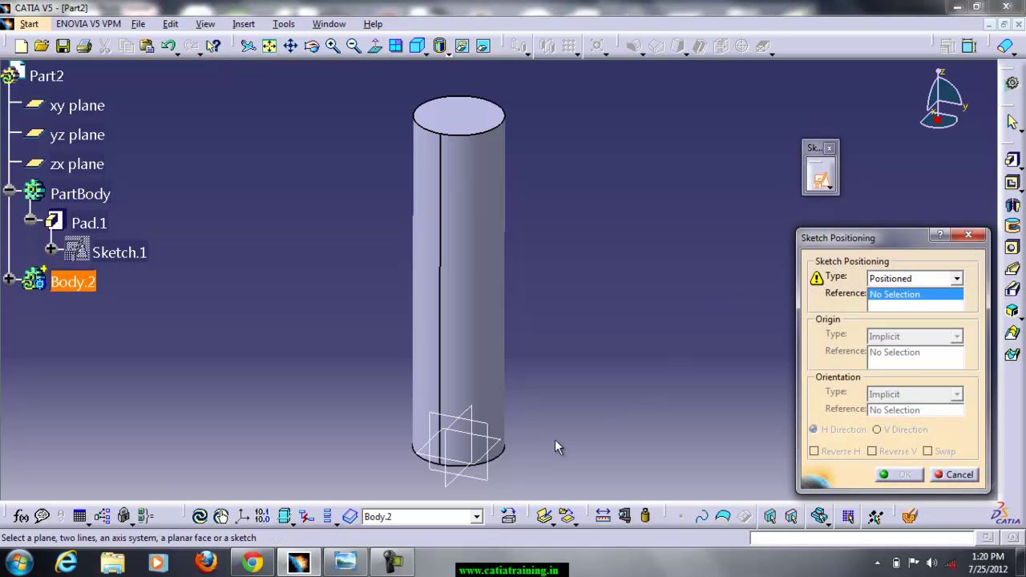
left_click(489, 471)
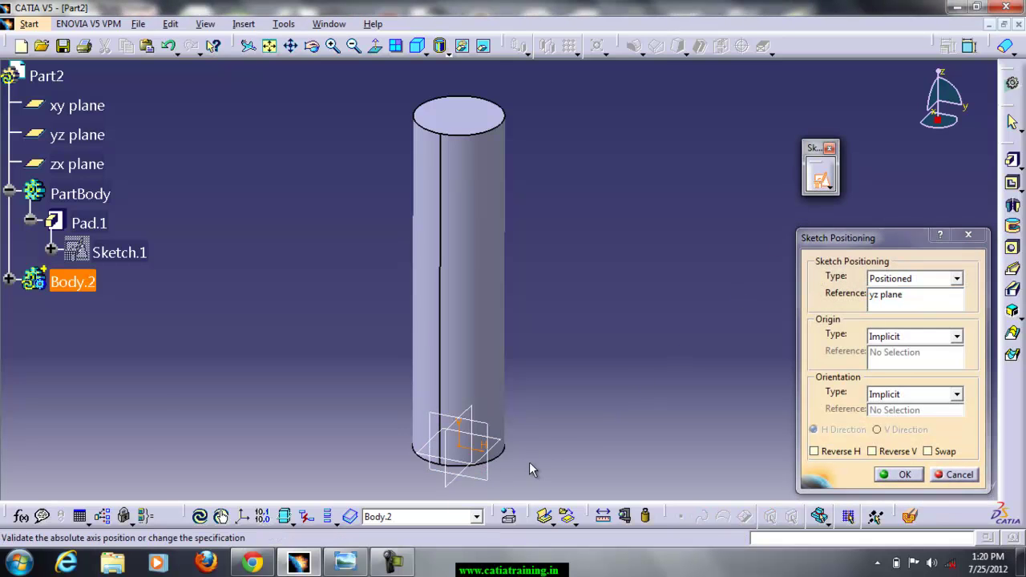
left_click(904, 475)
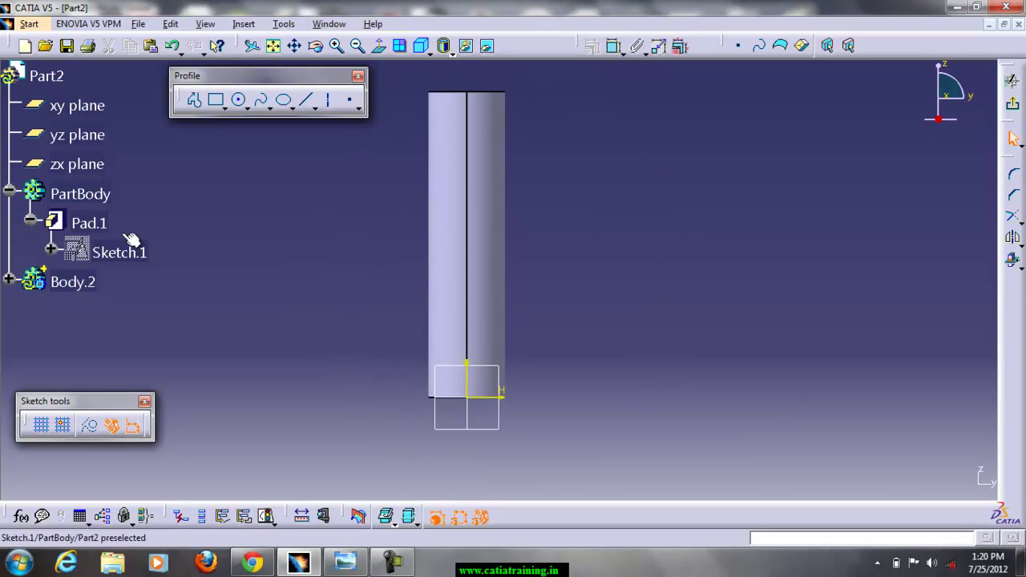
Draw a circle about 27 mm in diameter near the column's base, centred on the vertical axis and tangent to the horizontal axis
left_click(240, 101)
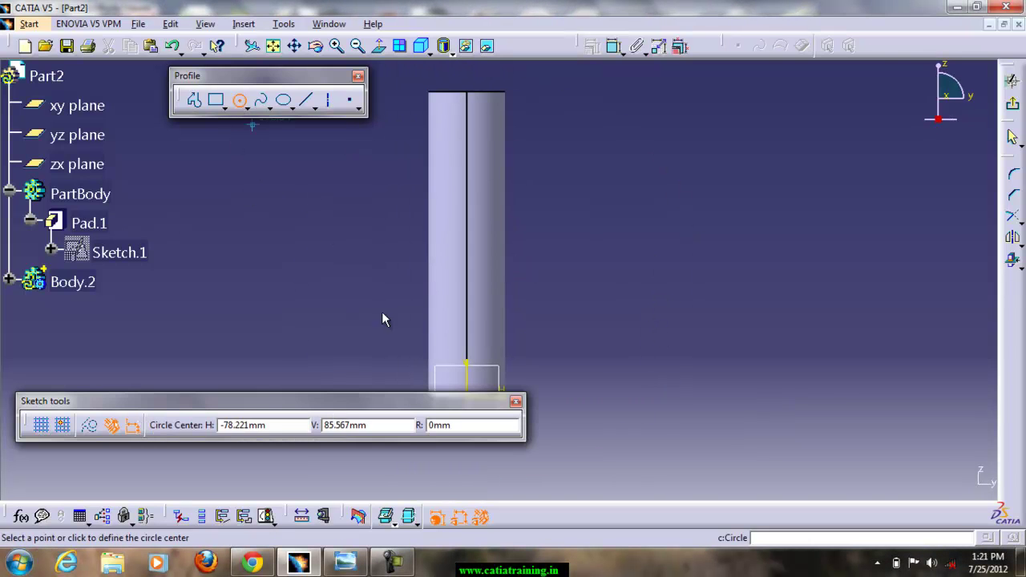
middle_click_drag(469, 362, 483, 308)
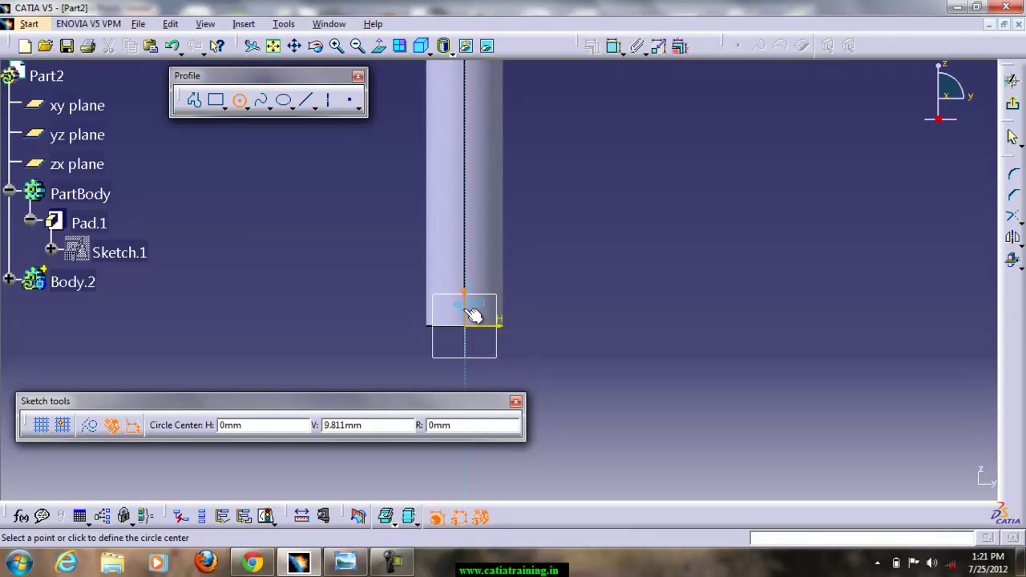
left_click(470, 306)
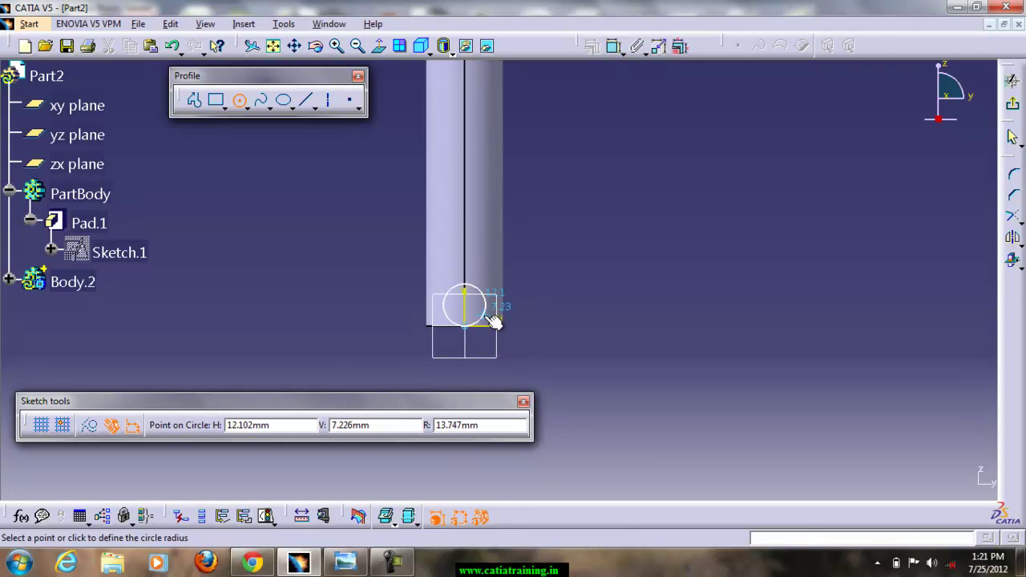
left_click(493, 321)
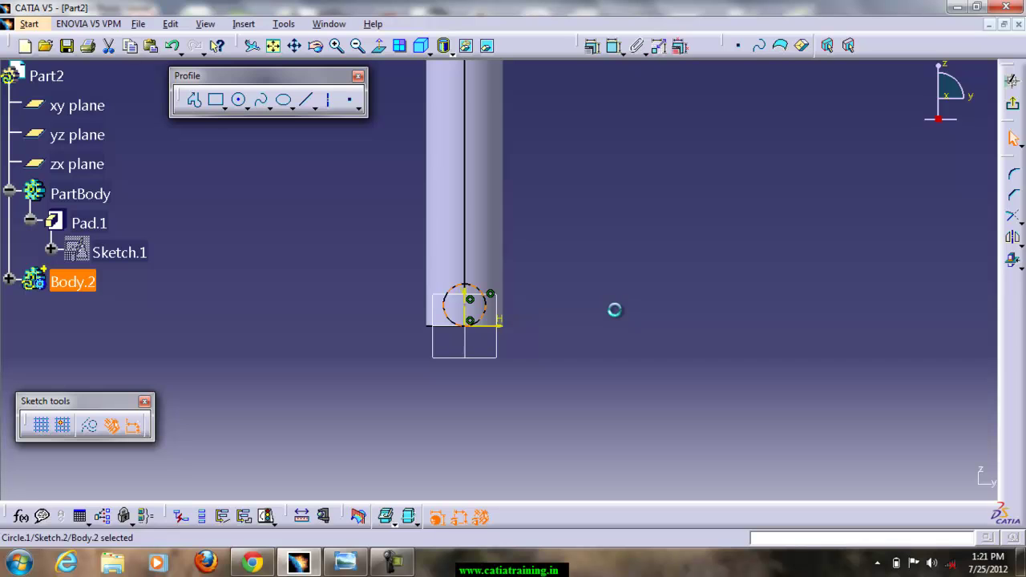
Dimension the new circle's diameter and set it to 45 mm
left_click(615, 46)
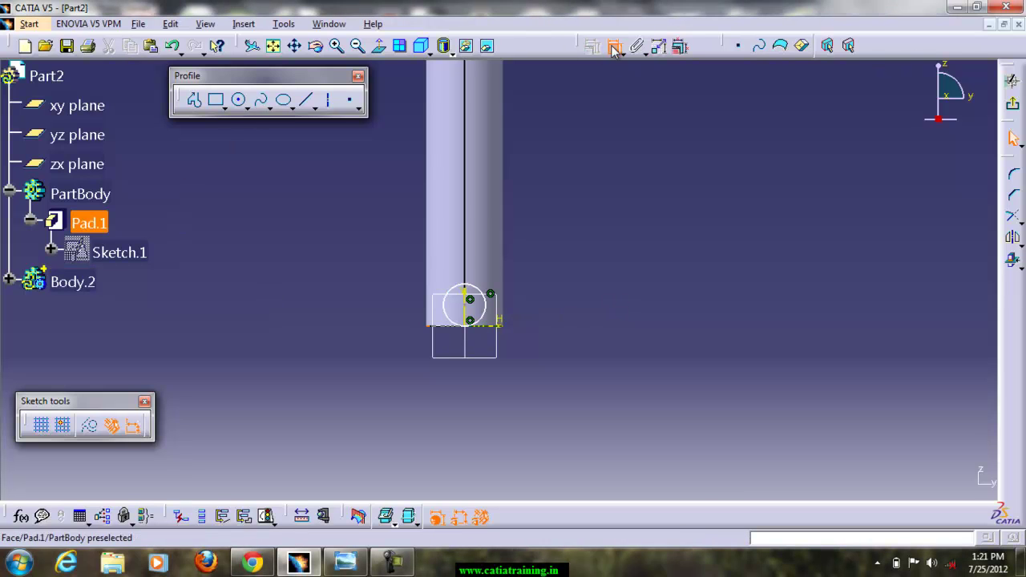
left_click(485, 288)
left_click(567, 273)
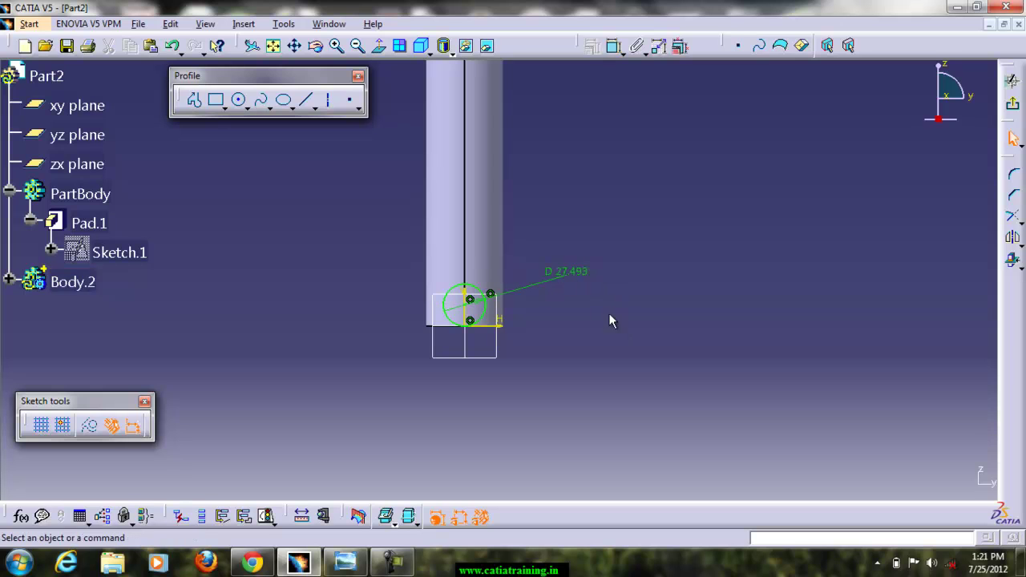
double_click(574, 268)
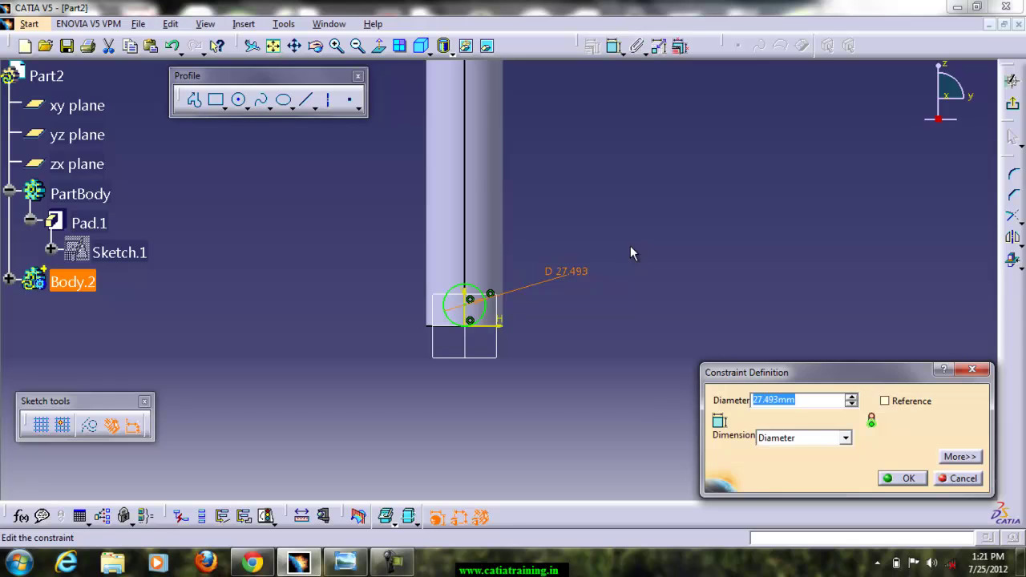
key("Return")
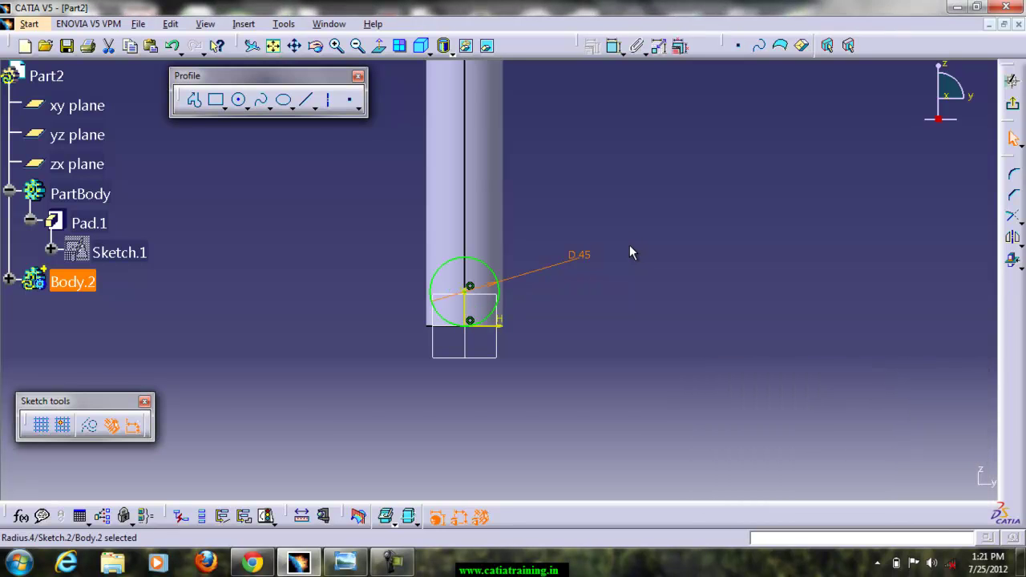
left_click(632, 246)
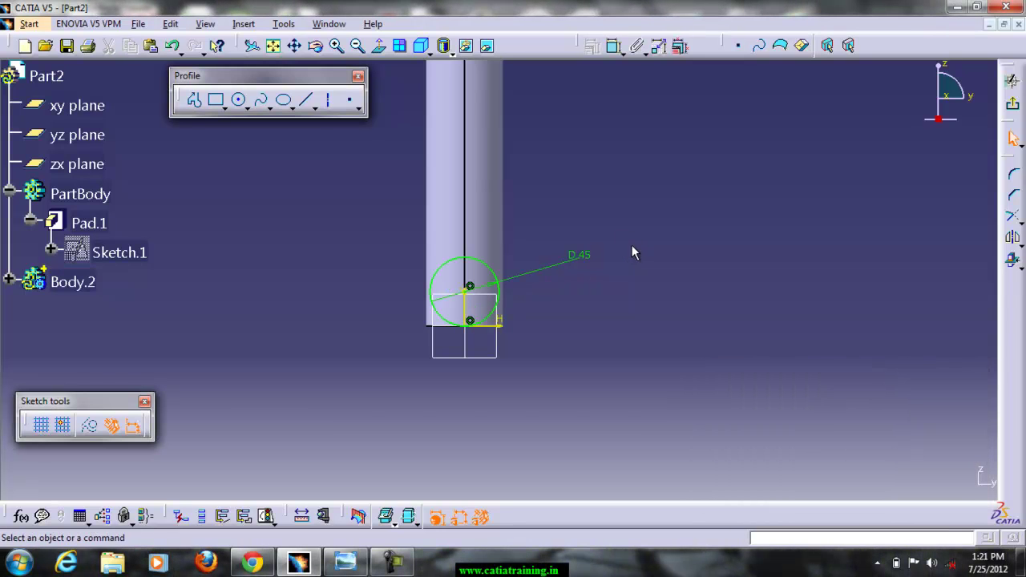
Exit the sketch and extrude the 45 mm circle into a 200 mm pad with mirrored extent
left_click(1014, 108)
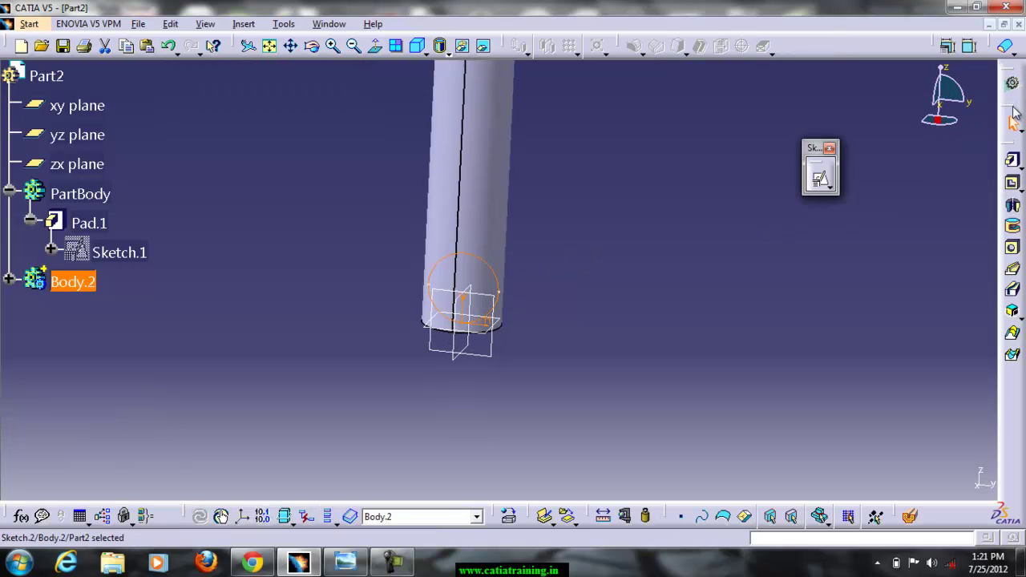
left_click(1013, 159)
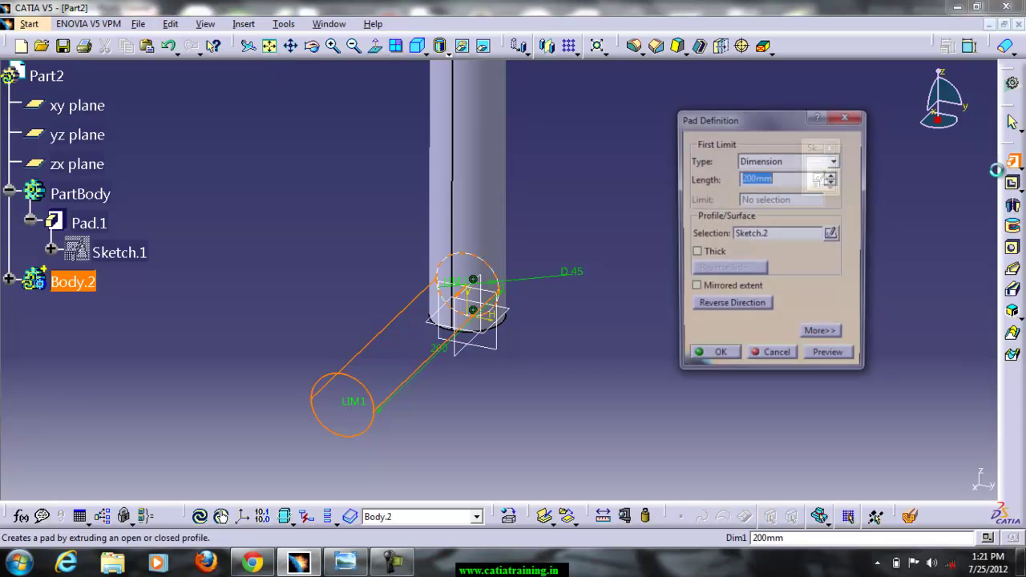
left_click(10, 281)
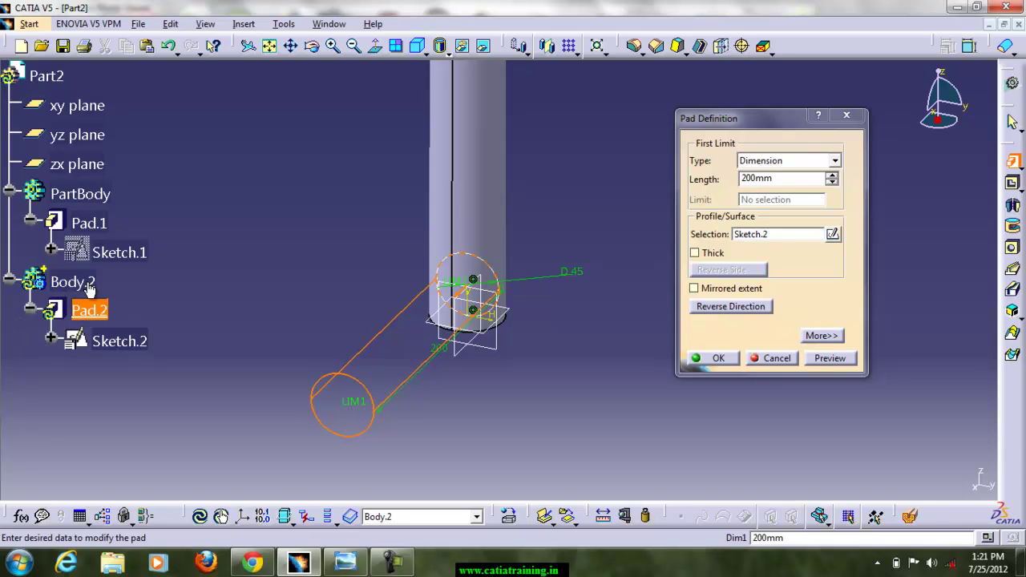
left_click(728, 289)
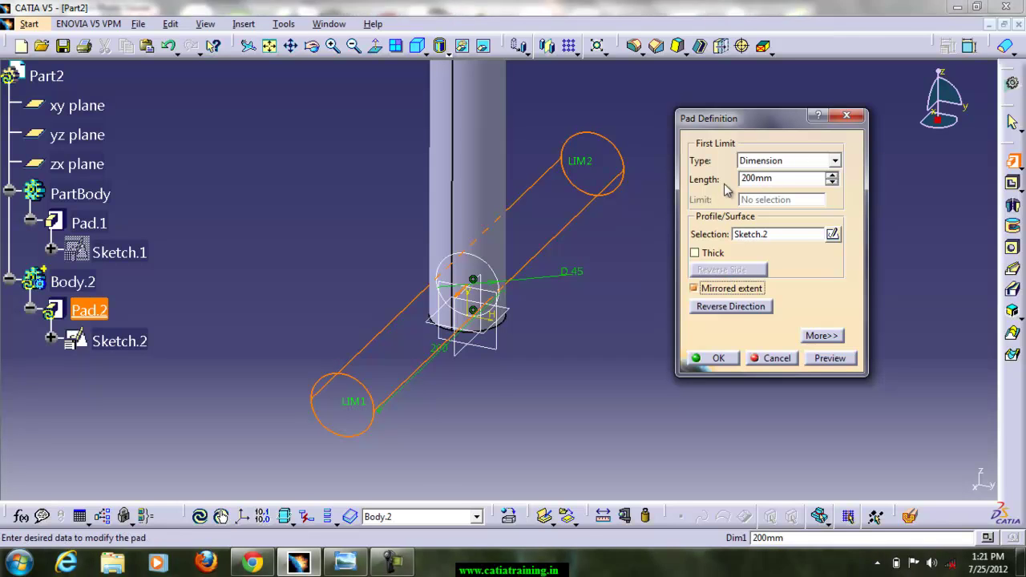
left_click(830, 358)
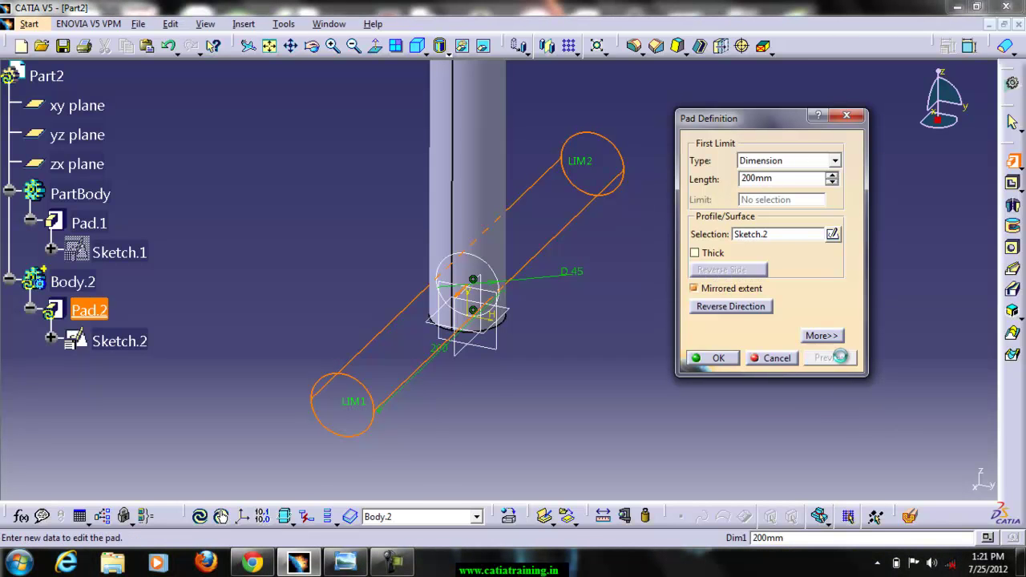
left_click(718, 358)
Start a rectangular pattern of the horizontal bar Pad.2, using the column's axis as the reference direction
middle_click_drag(582, 339, 582, 391)
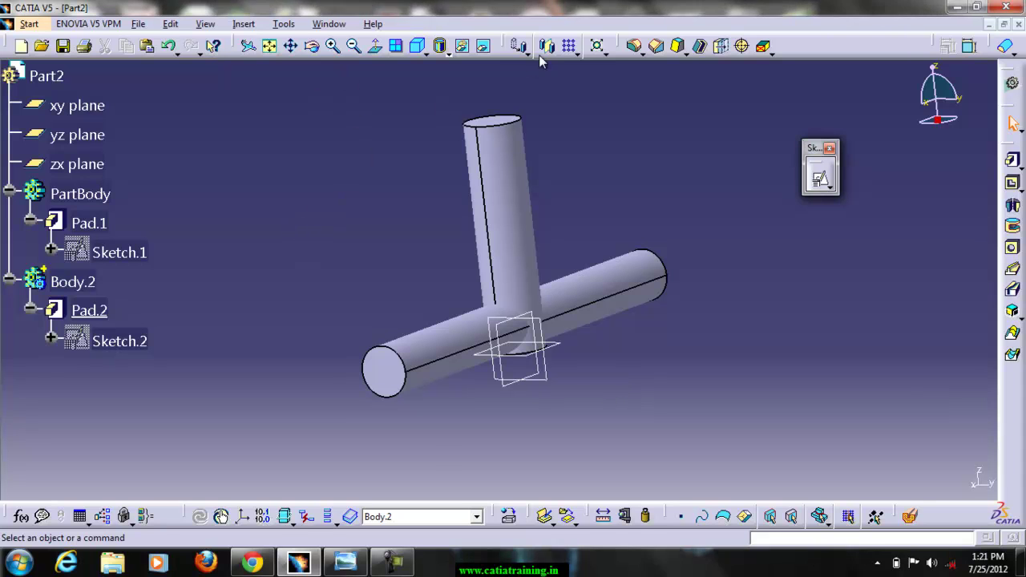
left_click(568, 45)
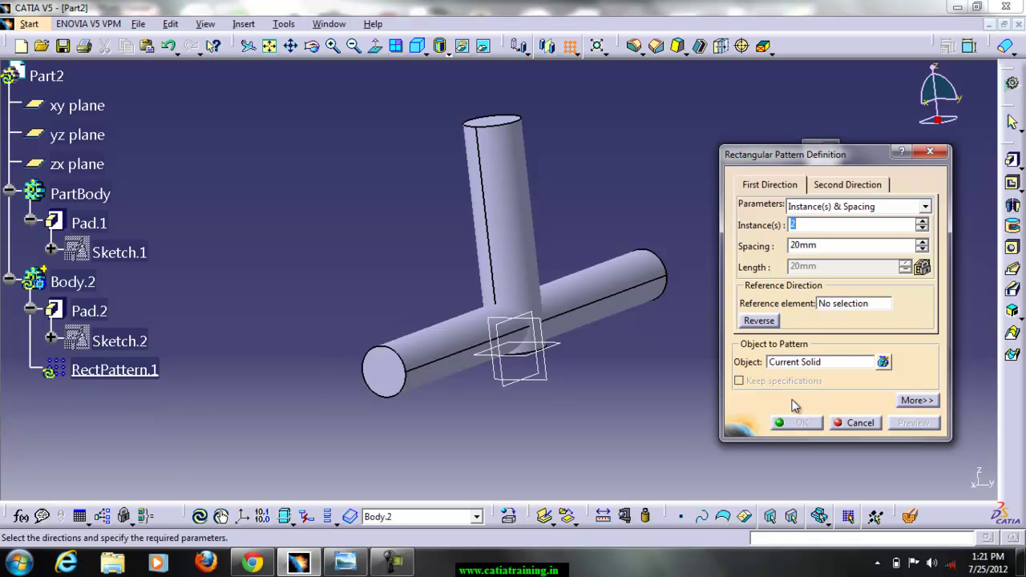
left_click(815, 361)
left_click(106, 311)
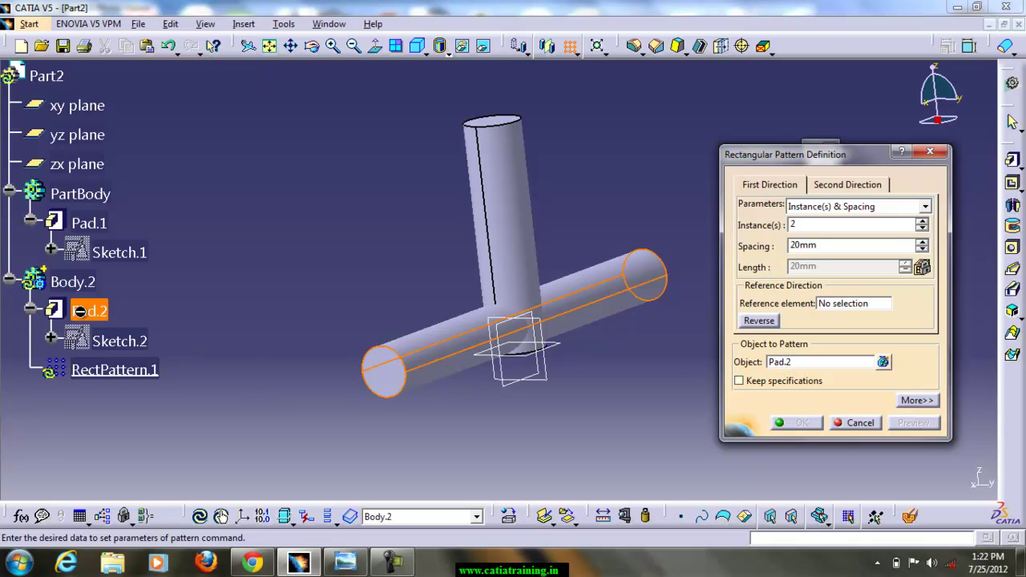
left_click(841, 305)
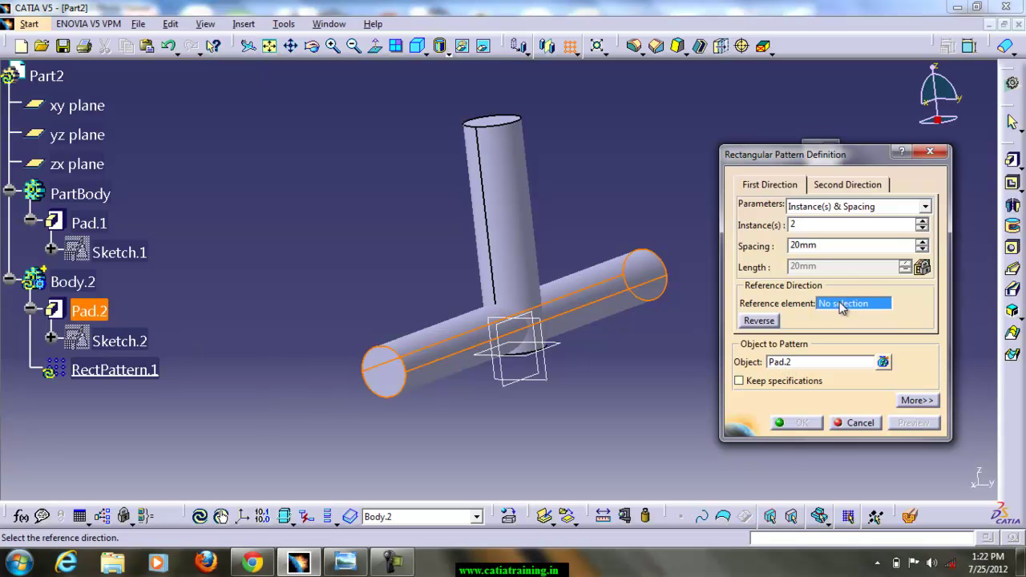
mouse_move(515, 286)
middle_mouse_down()
mouse_move(448, 309)
mouse_move(525, 302)
middle_mouse_up()
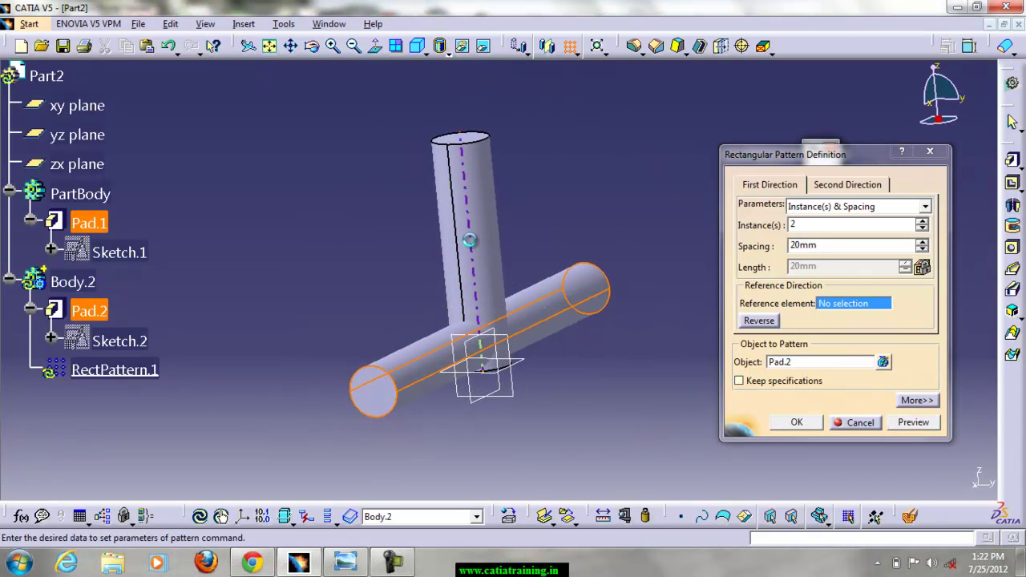
left_click(470, 240)
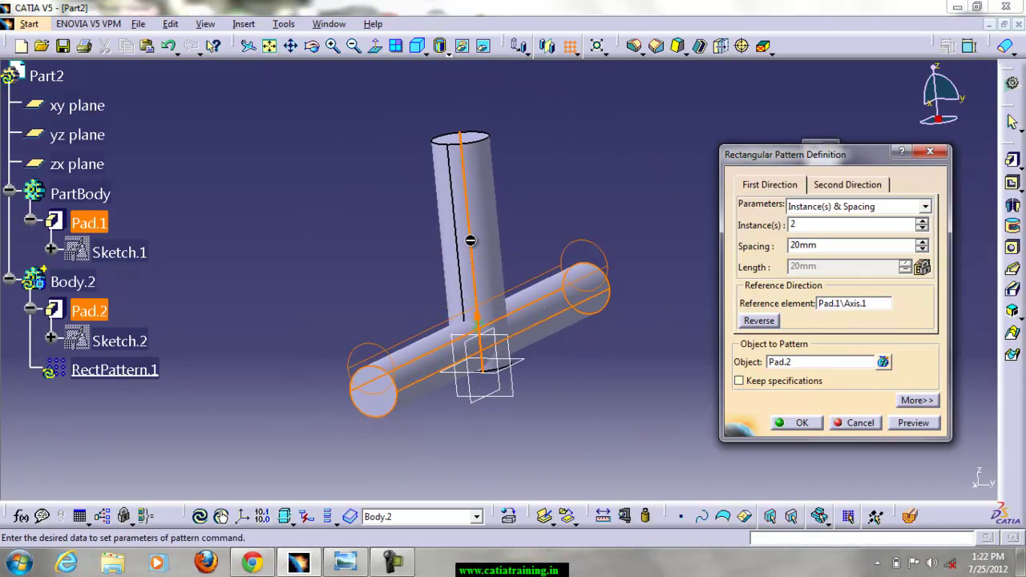
Set the number of instances in the bar pattern's first direction to 8
left_click(922, 221)
left_click(921, 221)
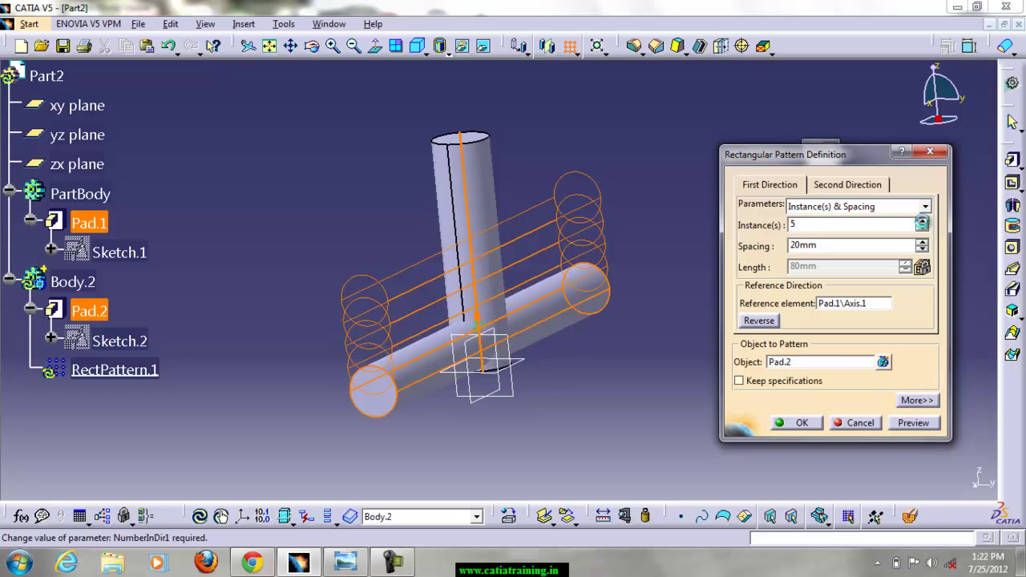
left_click(922, 221)
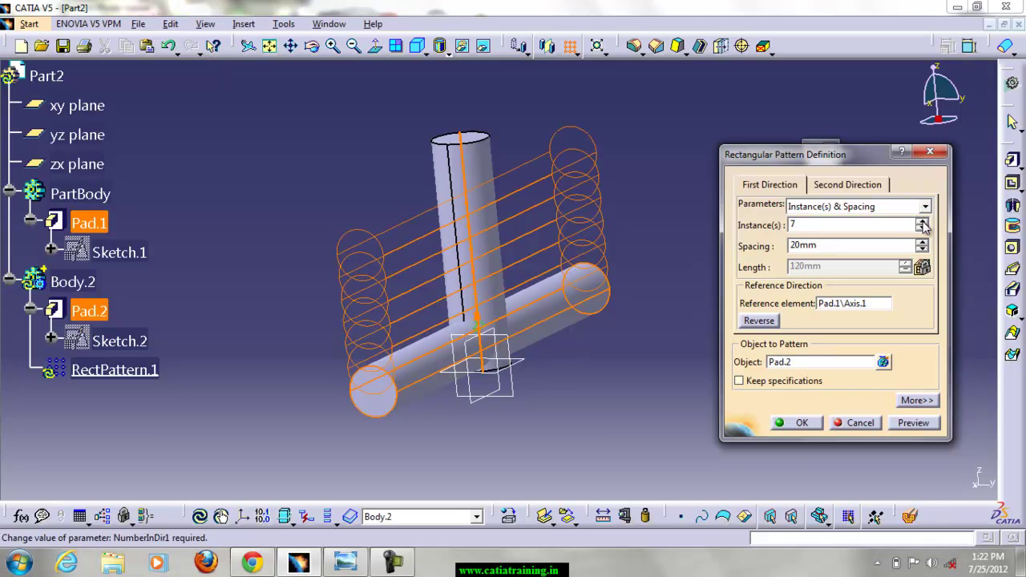
left_click(922, 221)
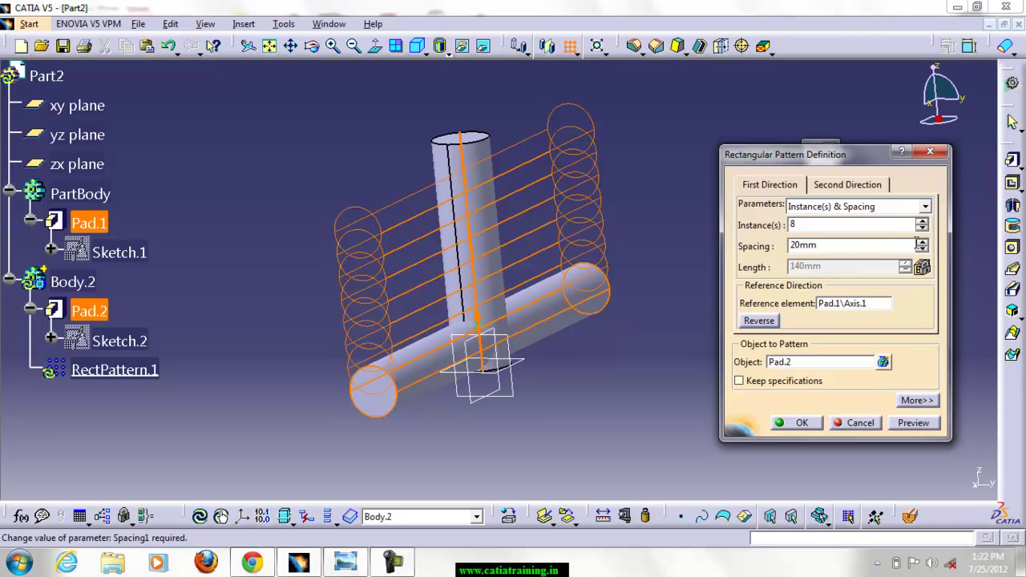
Set the bar pattern's spacing to 54 mm, preview it and create the pattern
left_click(922, 243)
left_click(921, 243)
left_click(922, 243)
left_click(922, 243)
left_click(922, 243)
left_click(922, 242)
left_click(922, 243)
left_click(921, 243)
left_click(922, 243)
left_click(922, 243)
left_click(922, 243)
left_click(922, 242)
left_click(921, 243)
left_click(921, 242)
left_click(921, 243)
left_click(922, 243)
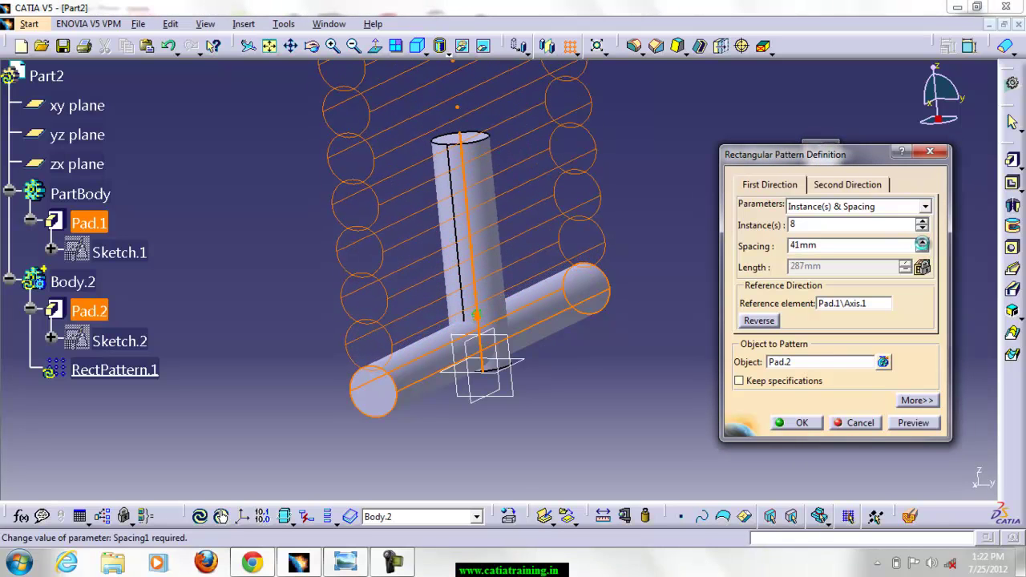
middle_click_drag(639, 302, 426, 238)
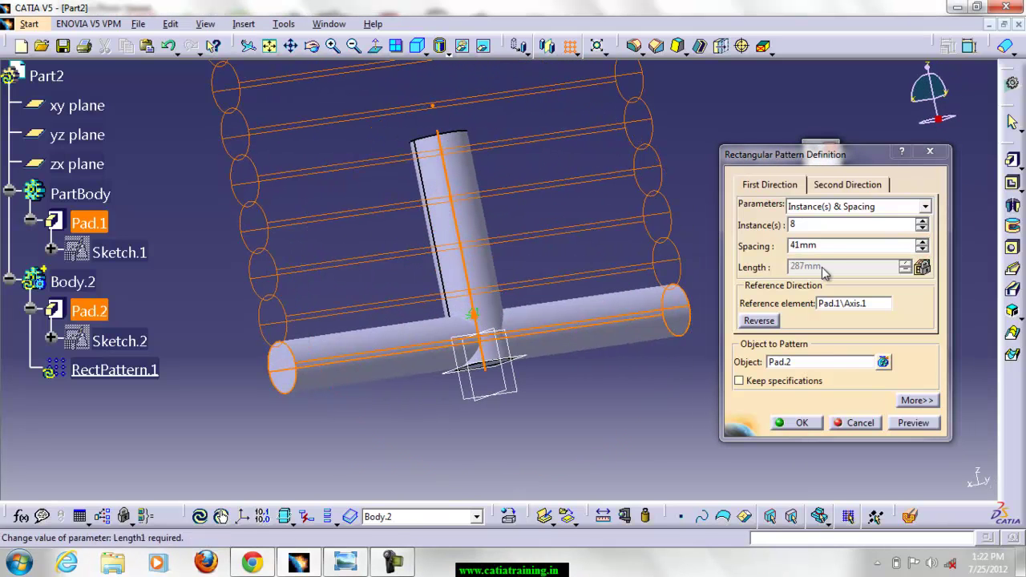
left_click(922, 243)
left_click(922, 243)
left_click(922, 243)
left_click(922, 243)
left_click(922, 243)
left_click(922, 243)
left_click(922, 242)
left_click(922, 242)
left_click(921, 242)
left_click(922, 242)
left_click(922, 242)
left_click(921, 242)
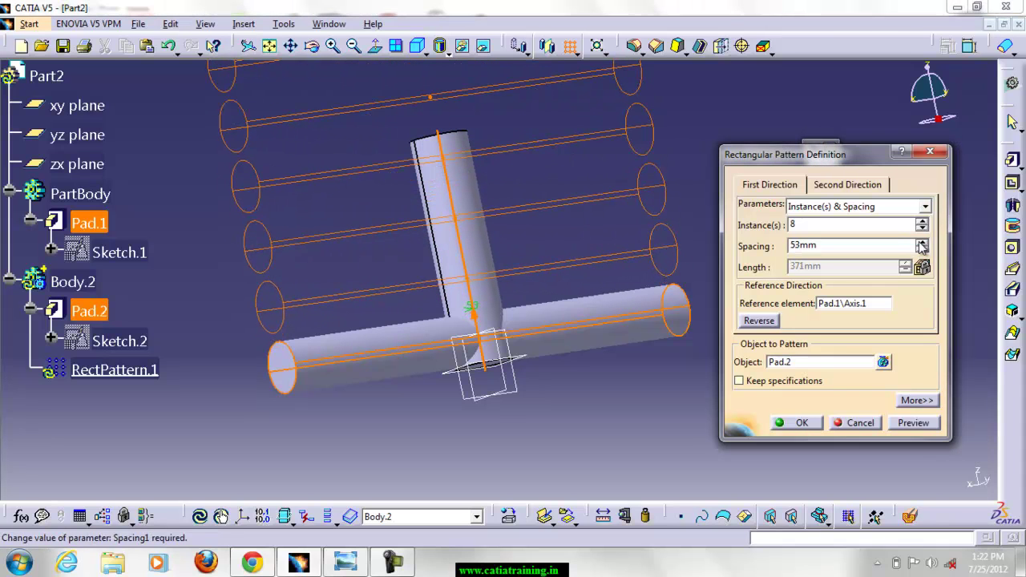
left_click(922, 242)
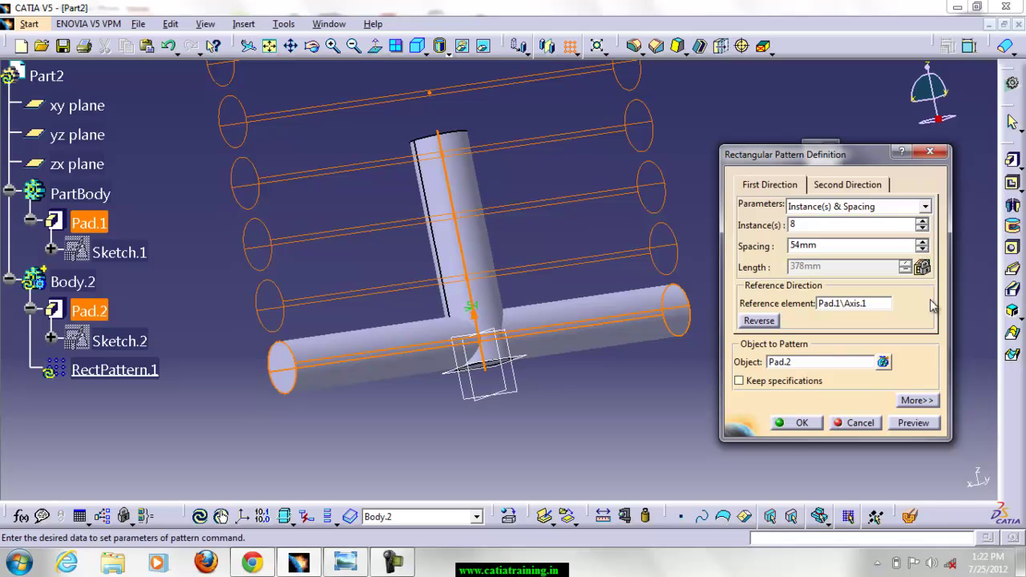
left_click(914, 423)
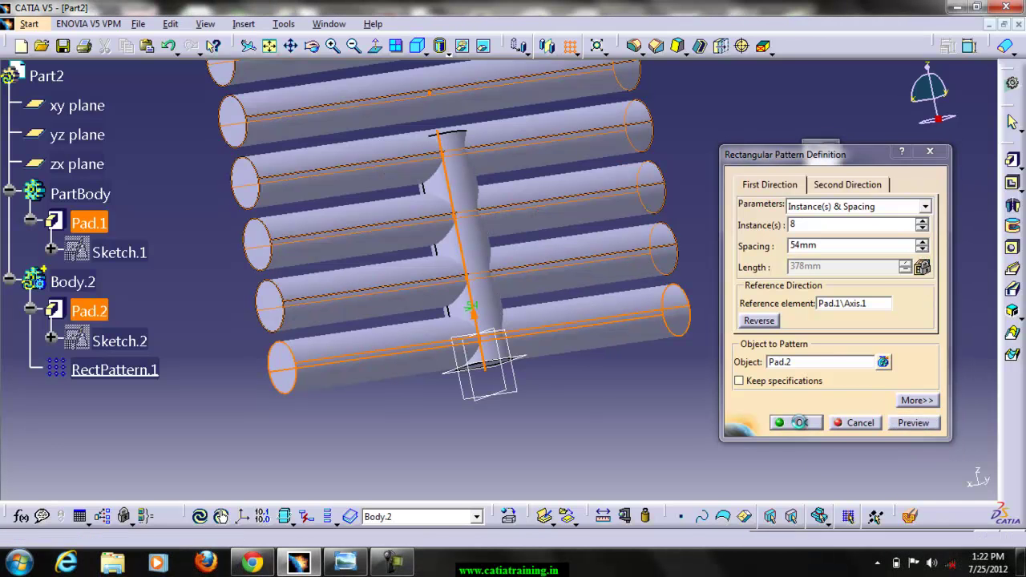
left_click(800, 423)
Edit the vertical column's pad Pad.1 and extend its length to 437 mm, past the topmost bar
middle_click_drag(527, 218, 537, 345)
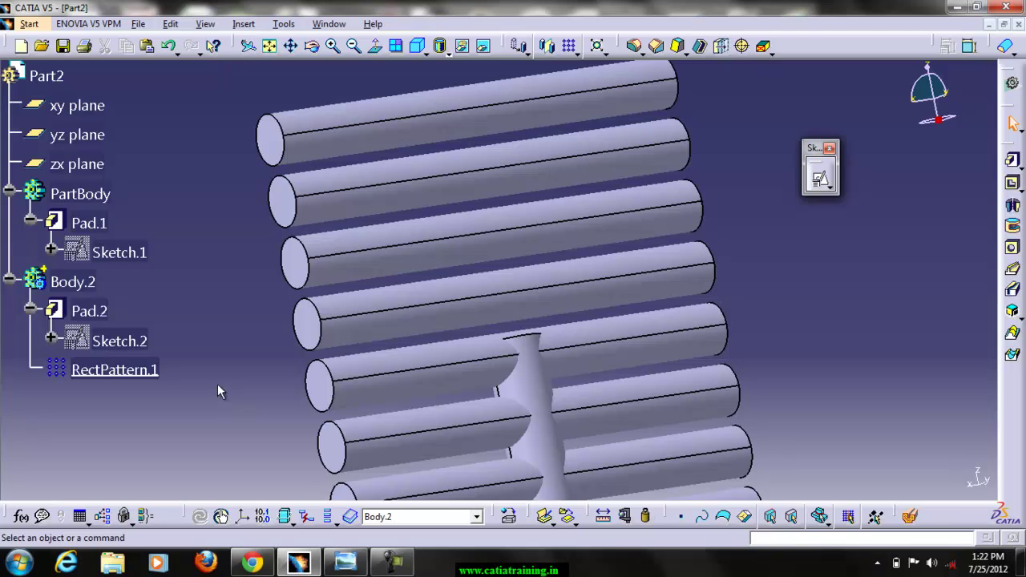
double_click(83, 224)
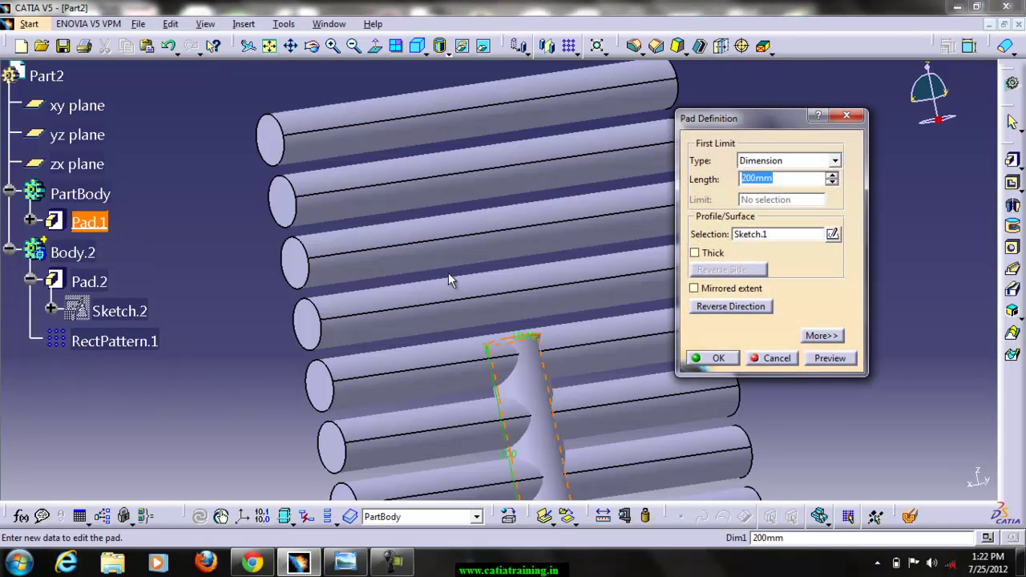
left_click(526, 337)
middle_click_drag(529, 337, 549, 411)
left_click_drag(511, 327, 422, 78)
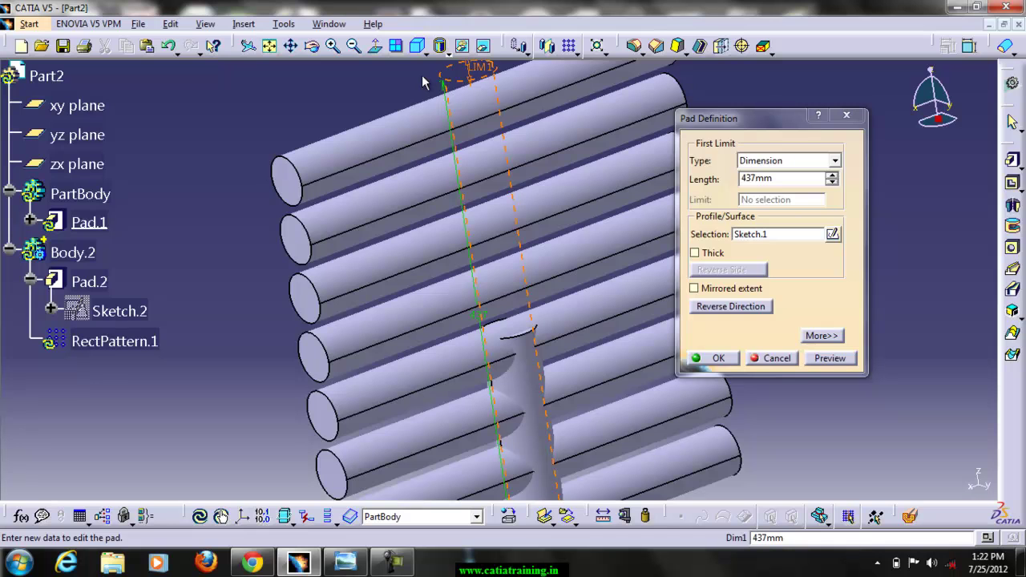
left_click(829, 359)
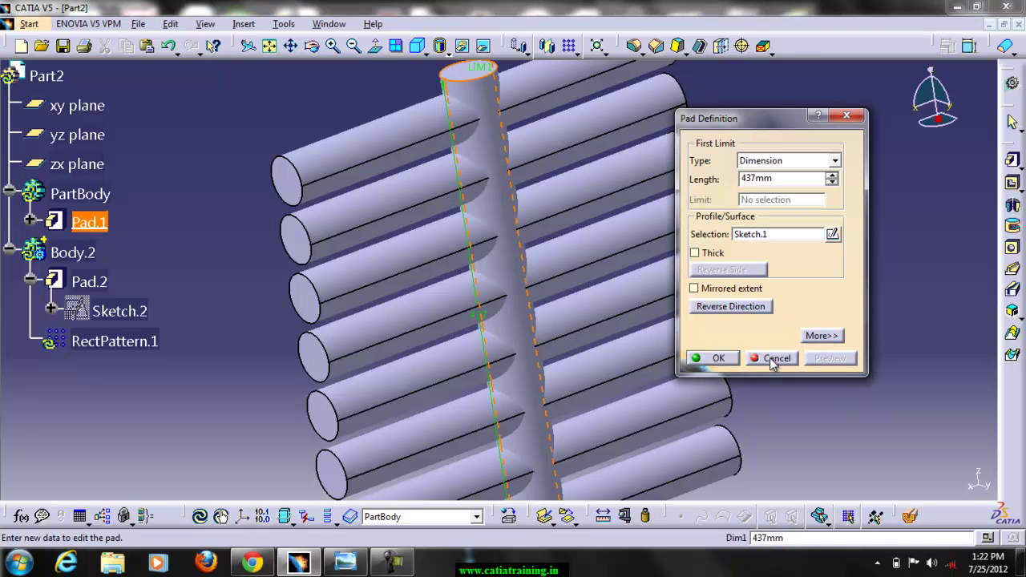
left_click(714, 359)
Examine the bar arrangement in the sample1 reference picture in Windows Photo Viewer and return to CATIA
middle_click_drag(636, 299, 789, 272)
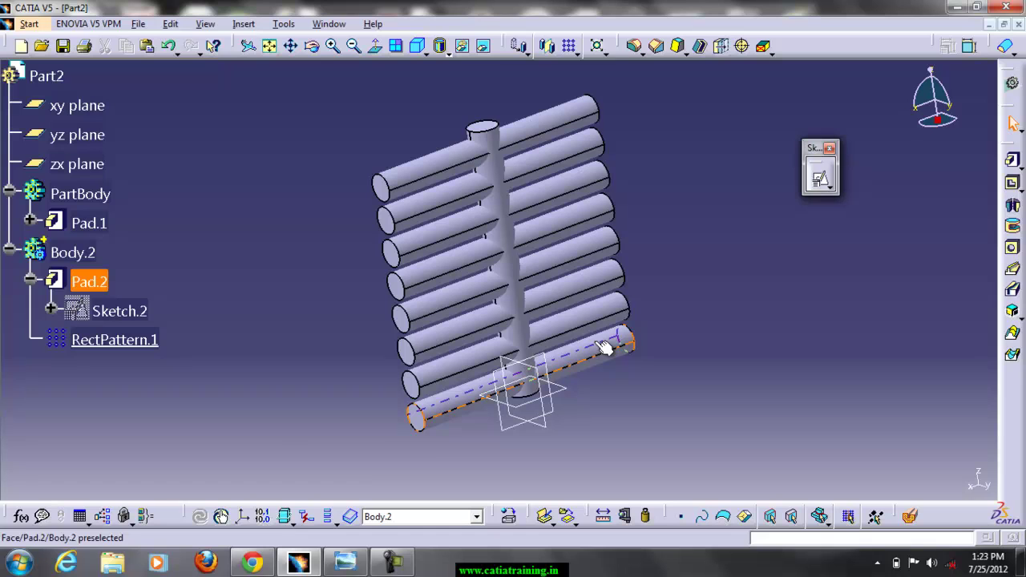
left_click(346, 562)
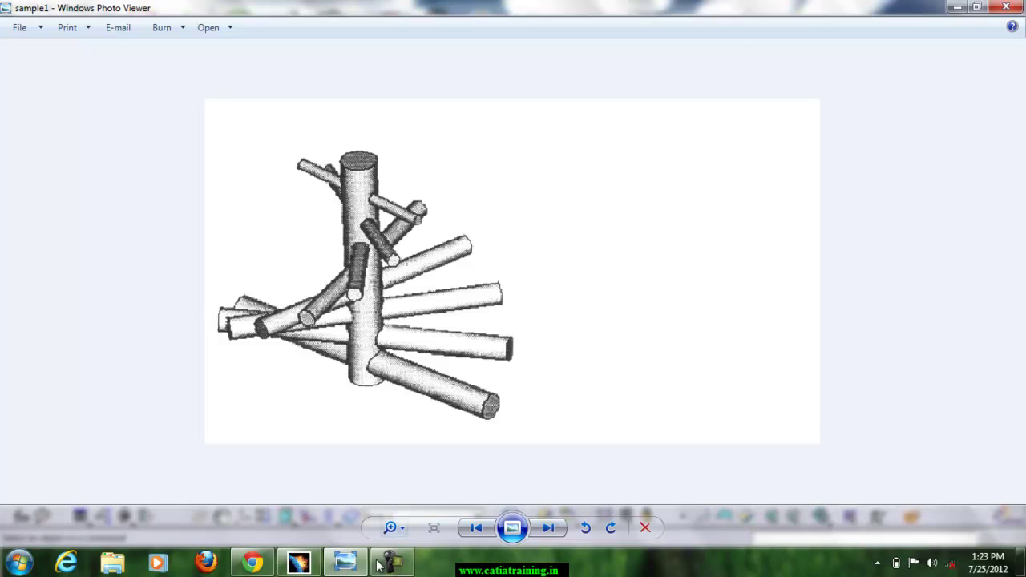
left_click(300, 563)
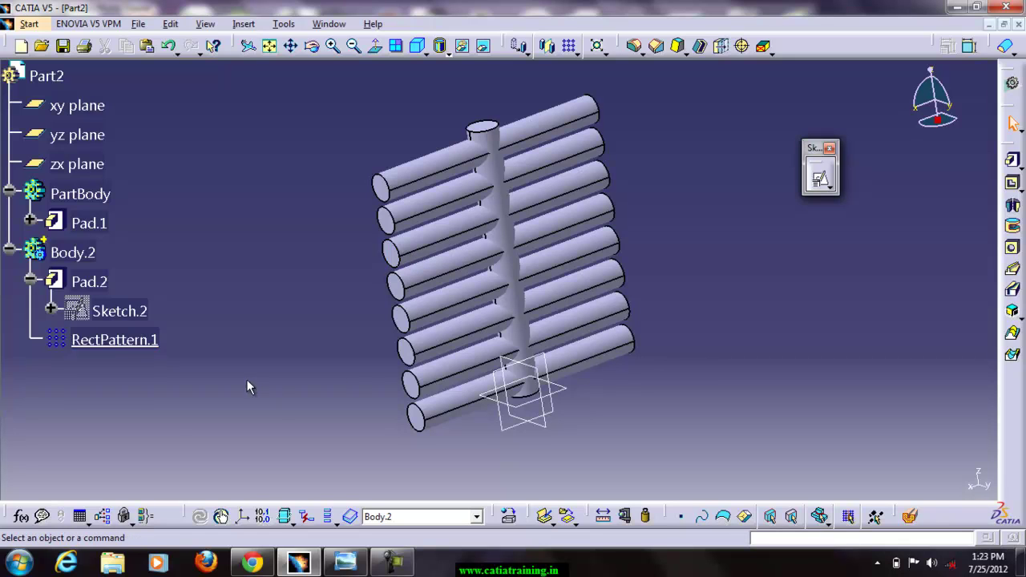
Explode the rectangular pattern RectPattern.1 into separate pads, accepting the warning about non-movable sub-elements
right_click(124, 343)
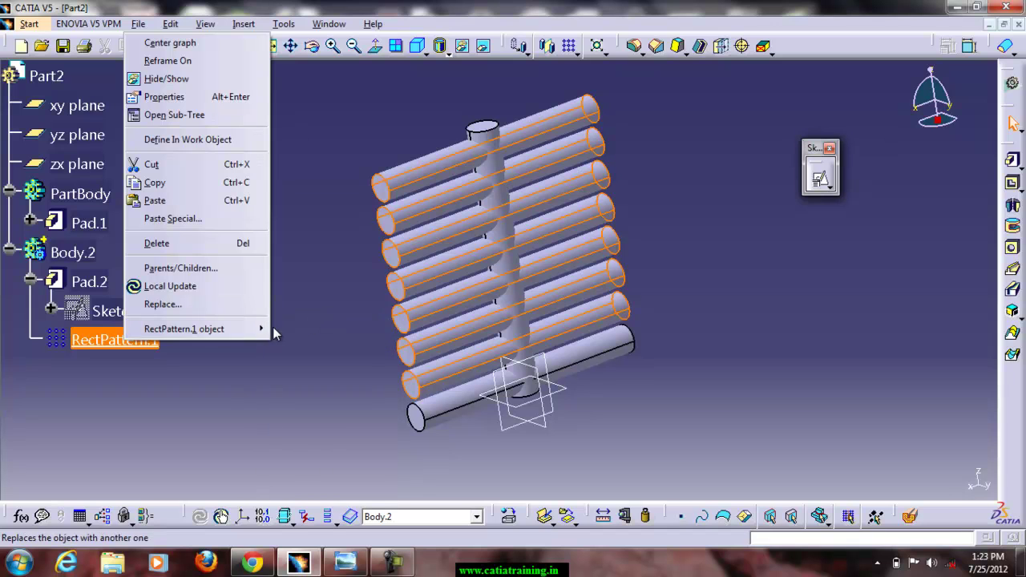
mouse_move(253, 336)
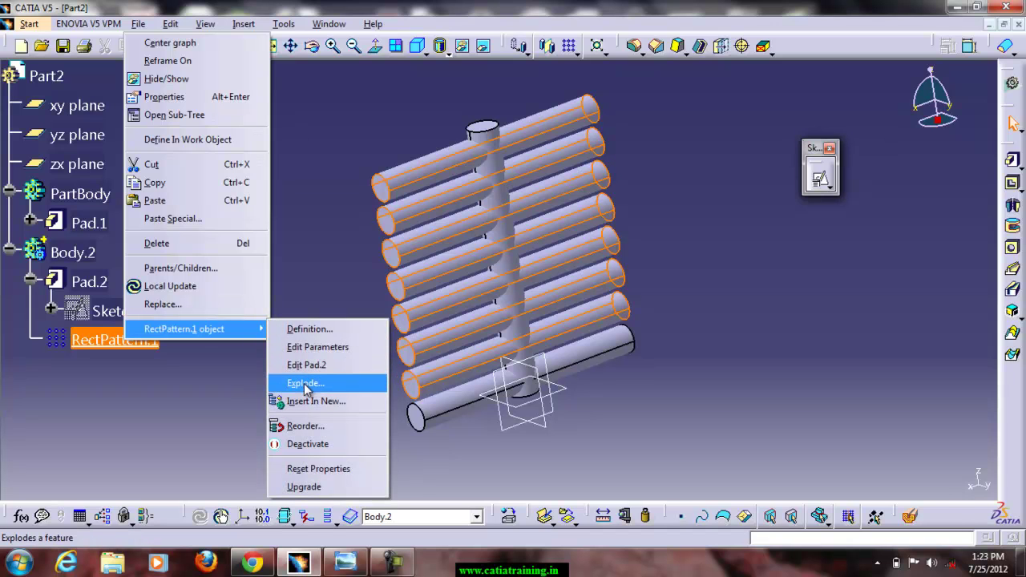
left_click(305, 385)
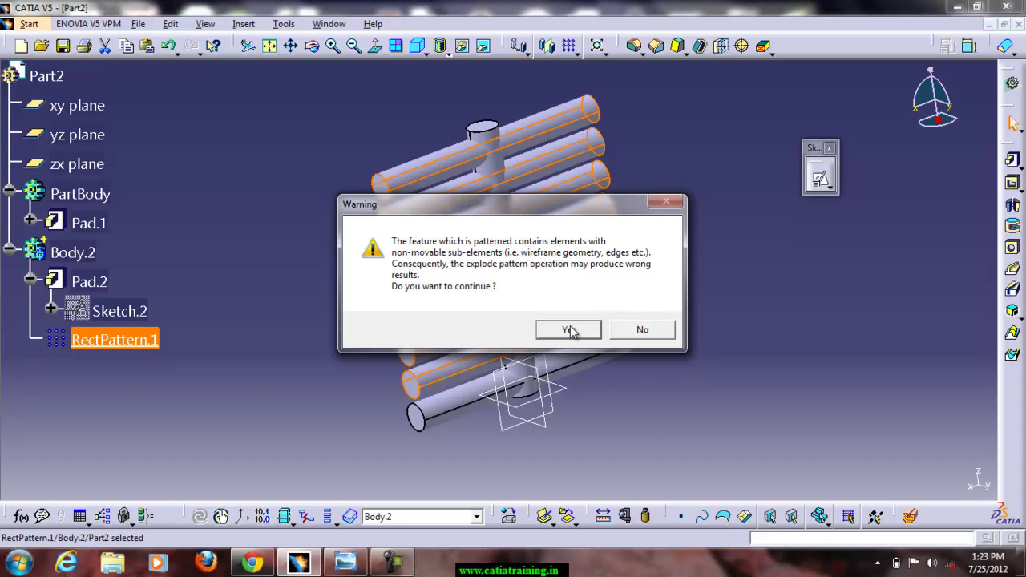
left_click(569, 330)
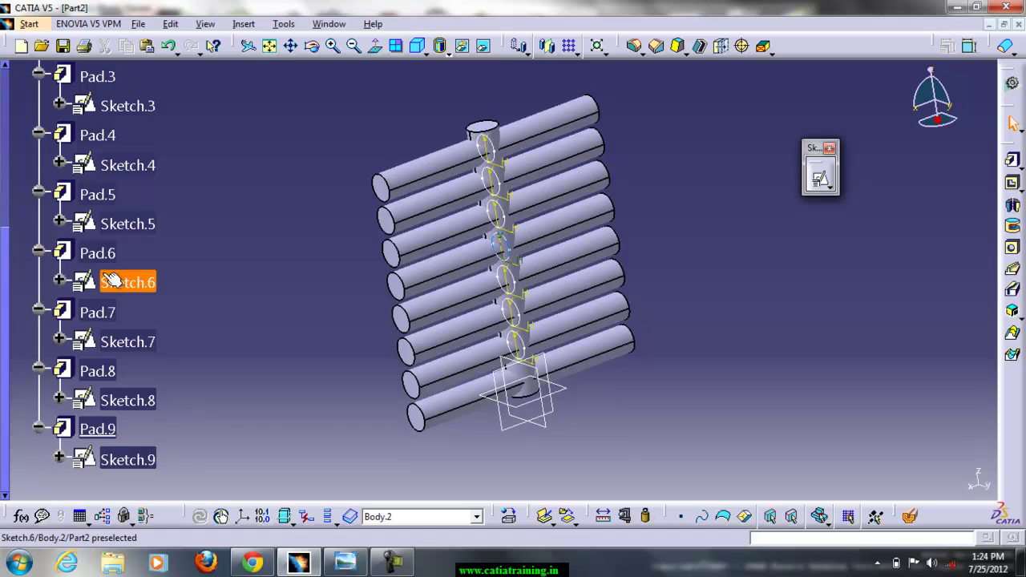
Set the diameter of the circle in Sketch.5, the fourth bar's profile, to 30 mm
scroll(129, 280, "up", 3)
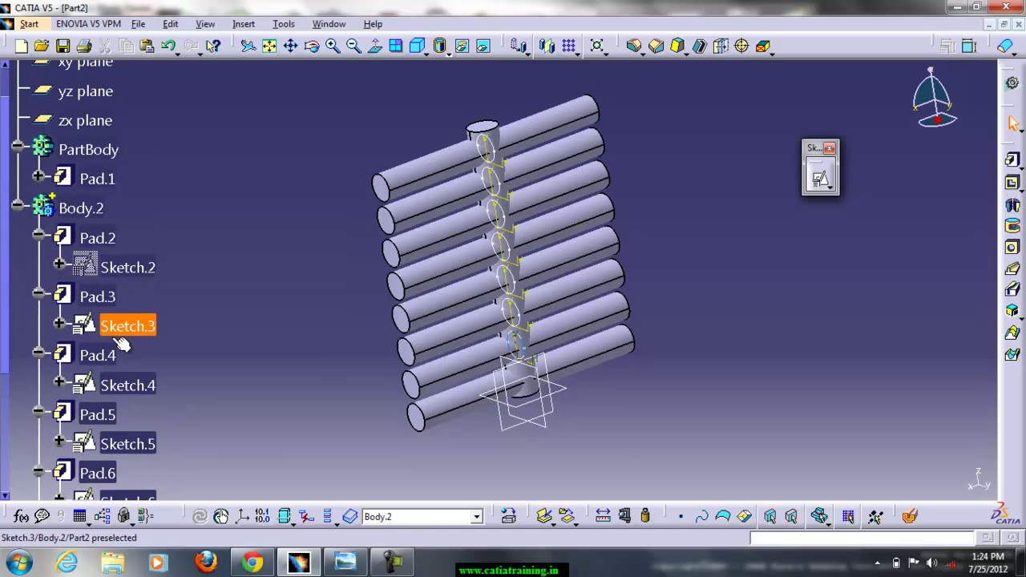
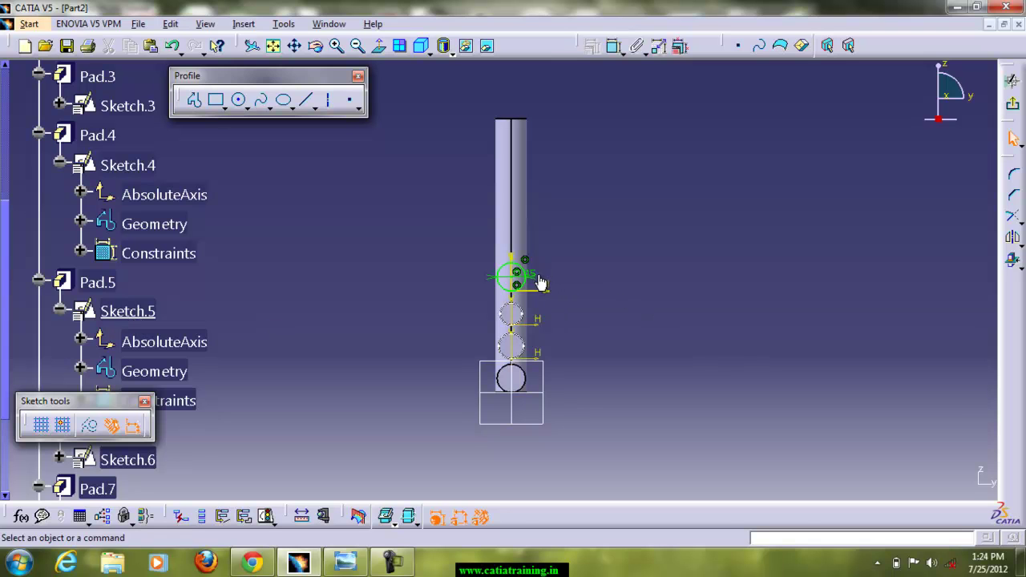
double_click(538, 279)
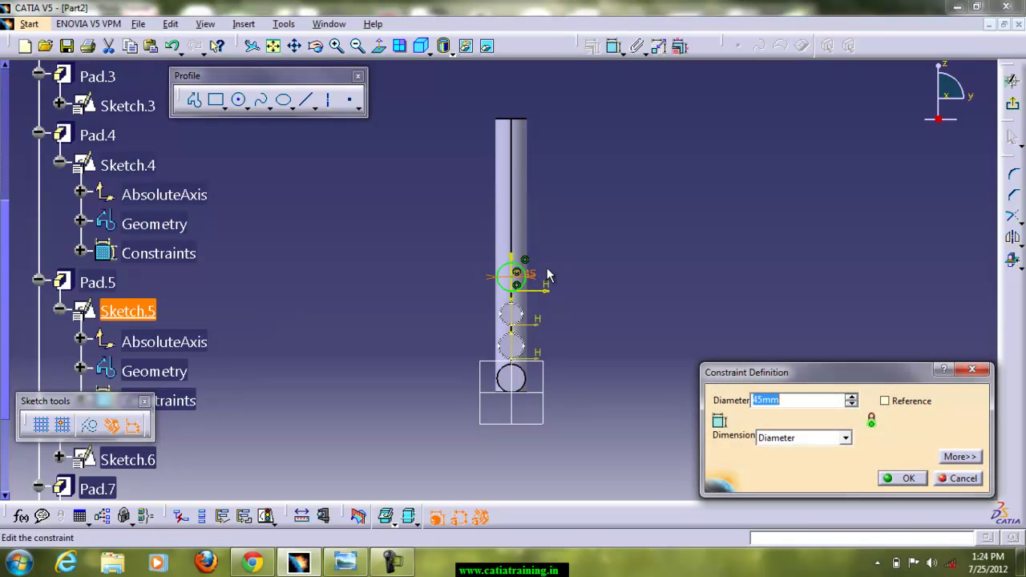
key("Return")
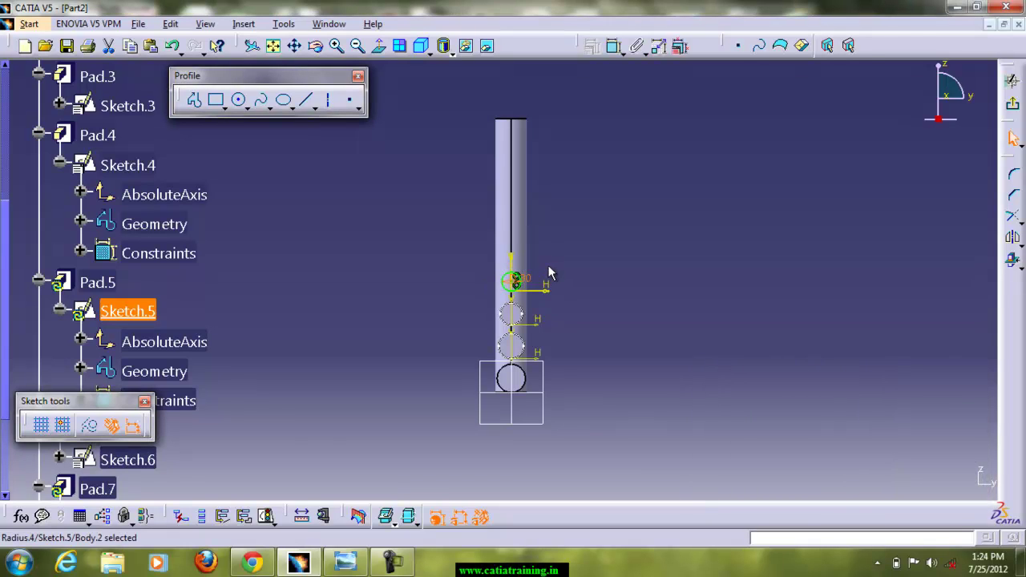
left_click(301, 255)
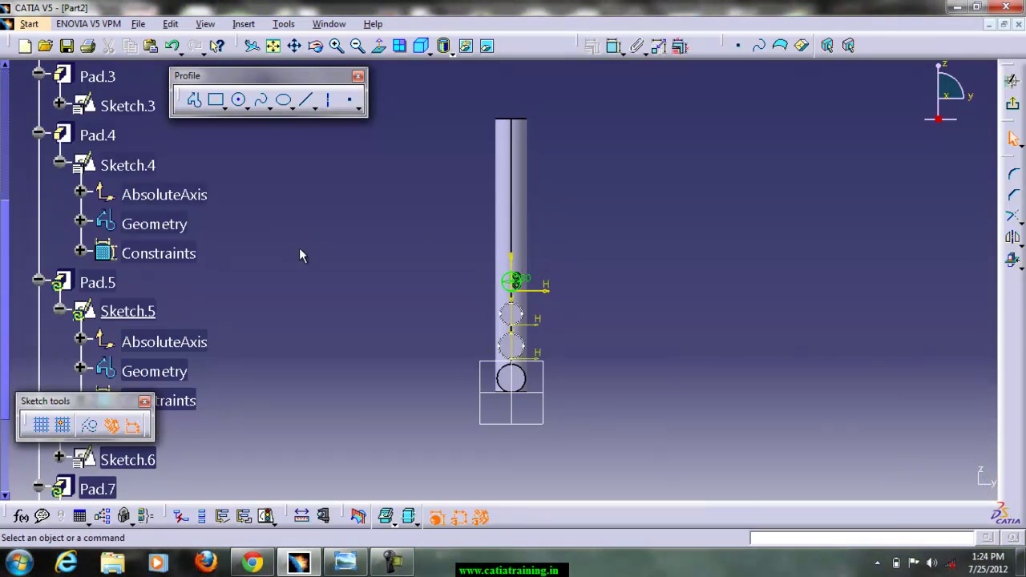
Set the diameter of the circle in Sketch.6, the fifth bar's profile, to 25 mm
scroll(177, 293, "down", 2)
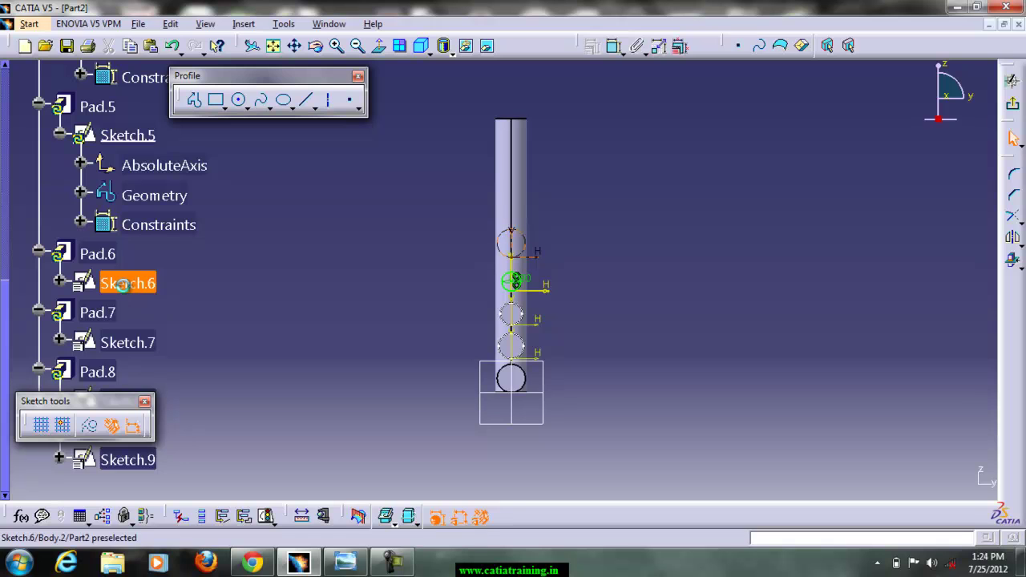
double_click(141, 283)
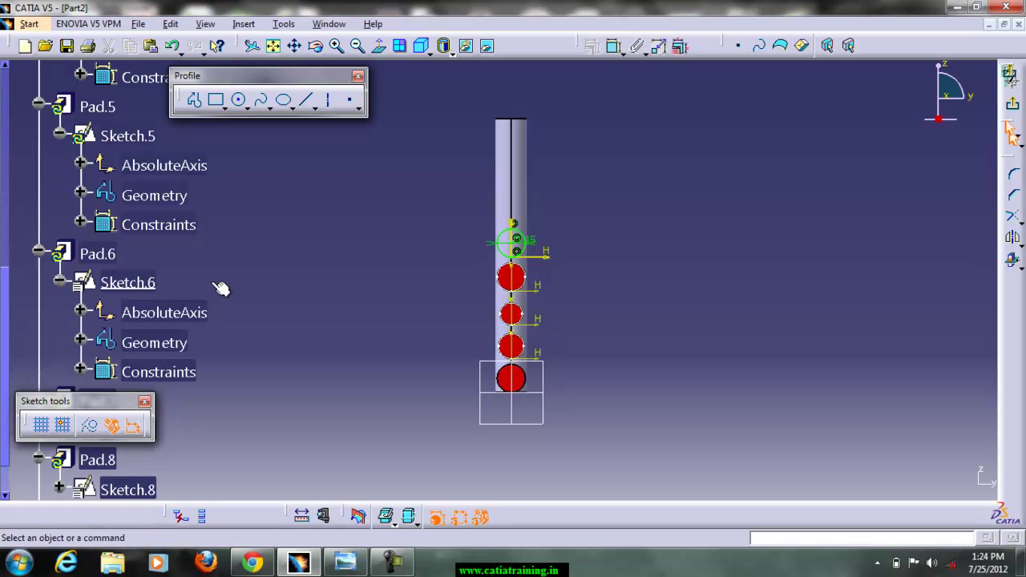
double_click(536, 242)
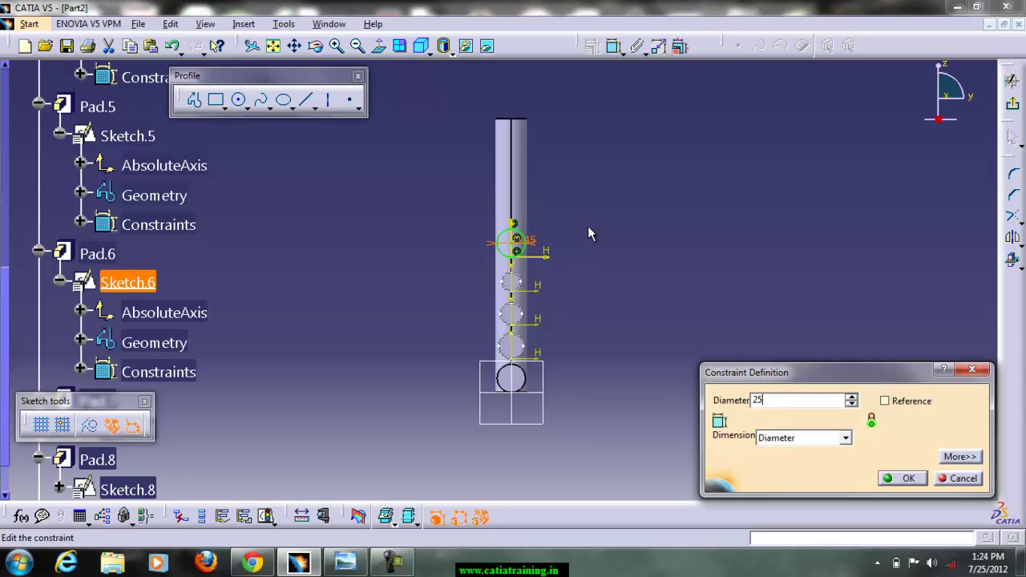
type("25")
key("Return")
left_click(230, 282)
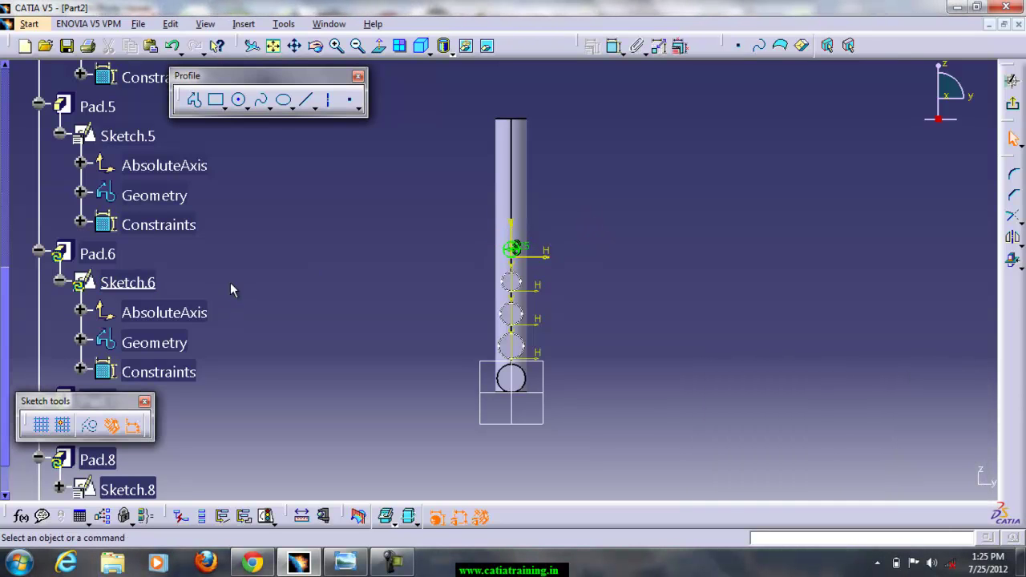
Set the diameter of the circle in Sketch.7, the sixth bar's profile, to 20 mm
scroll(230, 282, "down", 4)
left_click(129, 297)
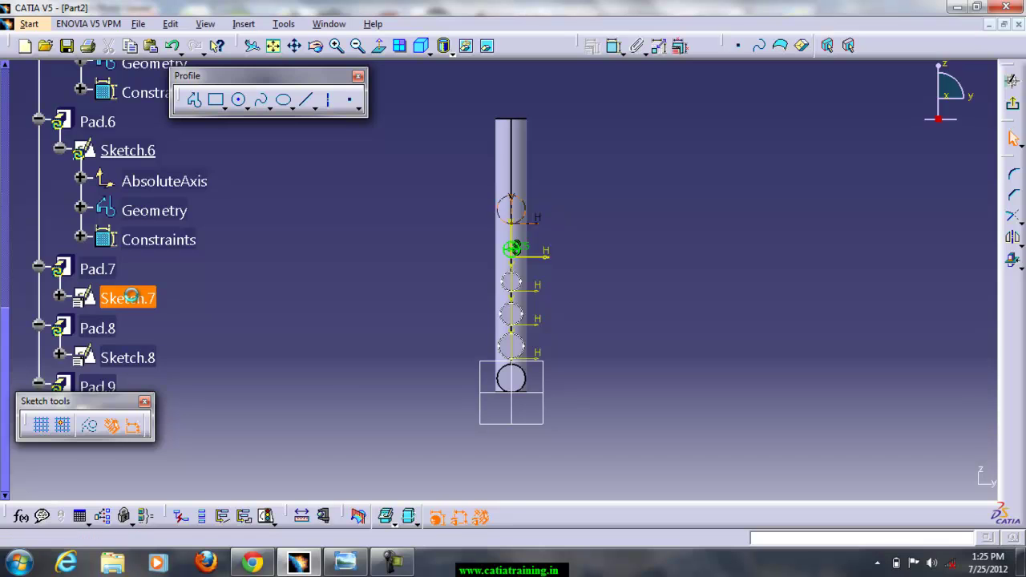
left_click(535, 208)
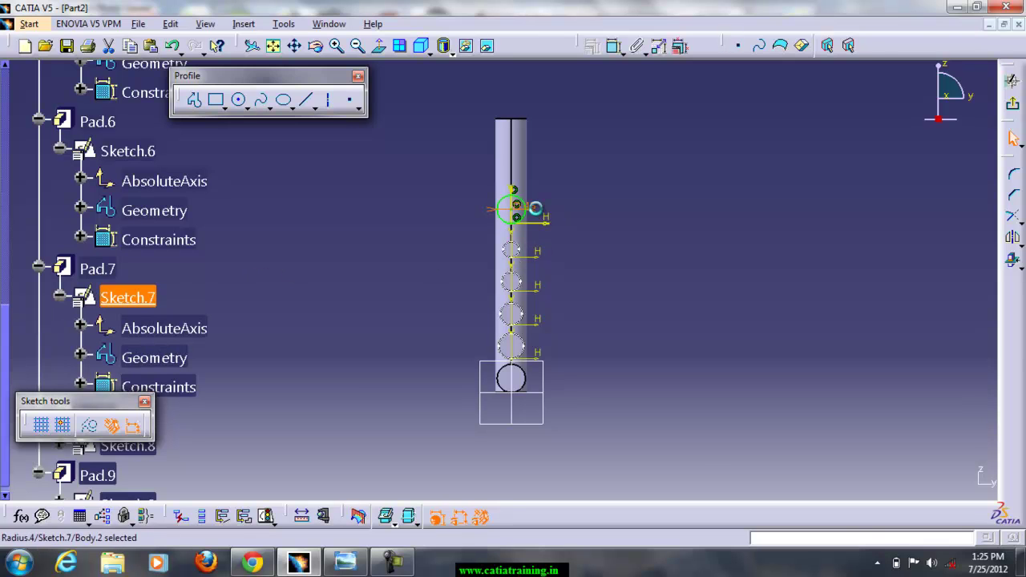
double_click(535, 209)
type("20")
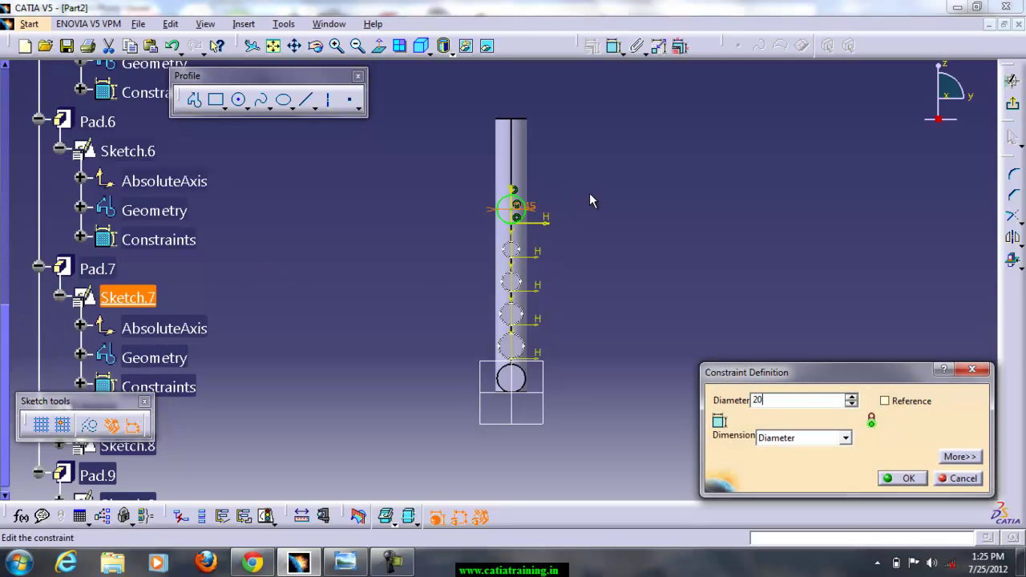
key("Return")
Set the diameter of the circle in Sketch.8, the seventh bar's profile, to 15 mm
scroll(295, 255, "down", 2)
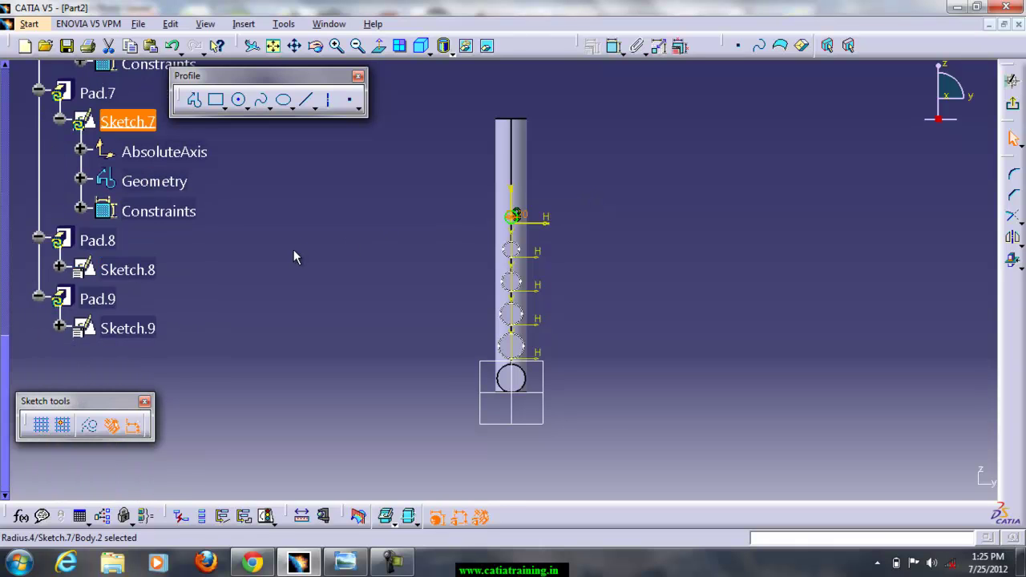
double_click(128, 270)
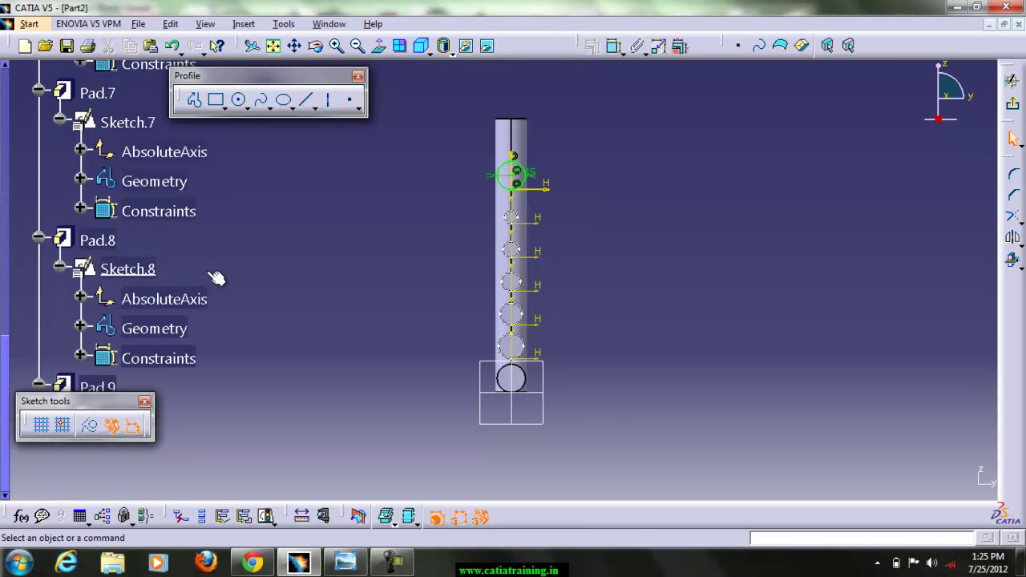
left_click(532, 173)
double_click(535, 176)
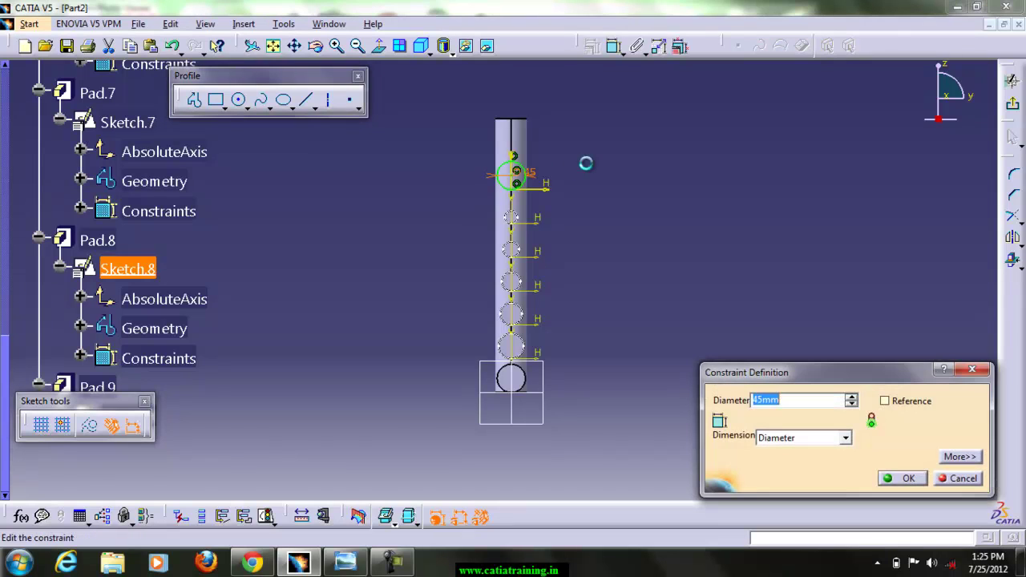
type("15")
key("Return")
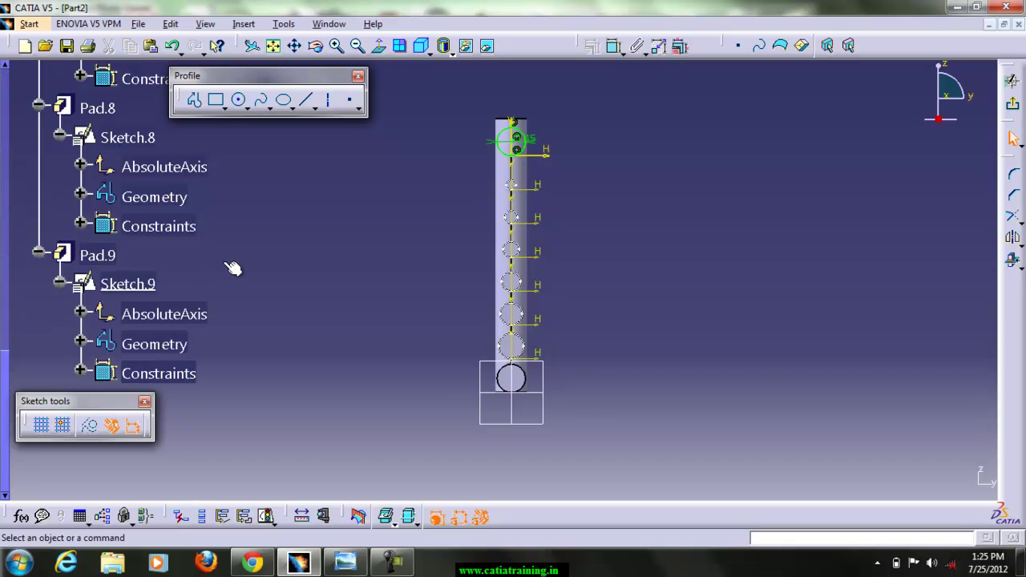
Set the diameter of the circle in Sketch.9, the topmost bar's profile, to 10 mm and exit the sketch
double_click(541, 147)
type("10")
key("Return")
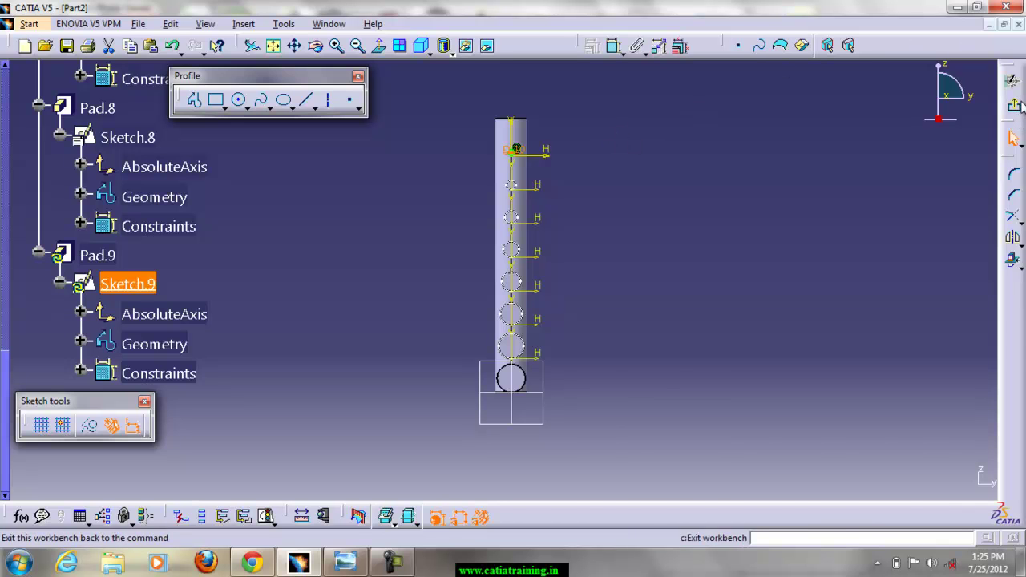
left_click(1012, 80)
middle_click_drag(704, 211, 435, 426)
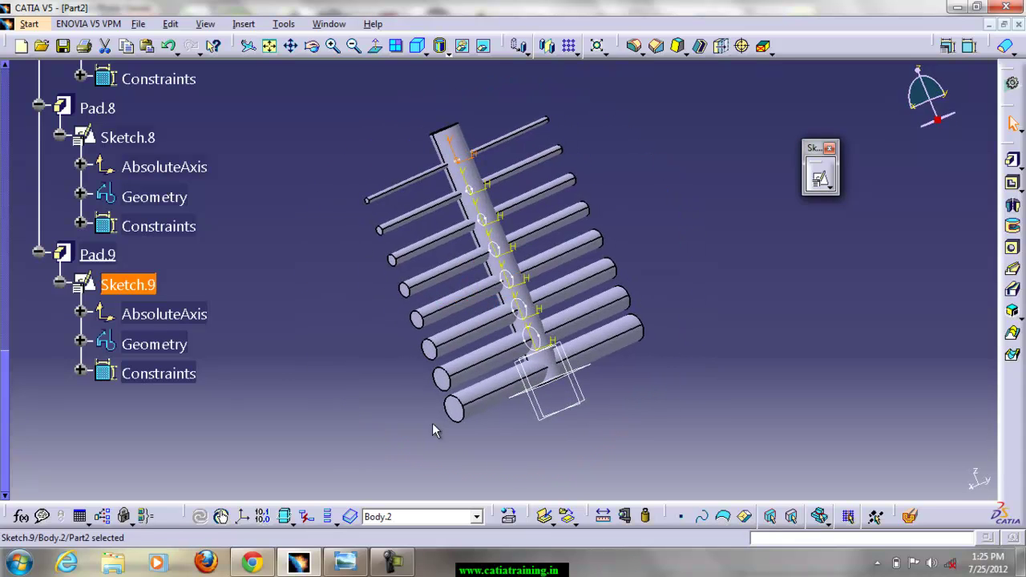
mouse_move(647, 183)
middle_mouse_down()
mouse_move(641, 202)
mouse_move(401, 240)
middle_mouse_up()
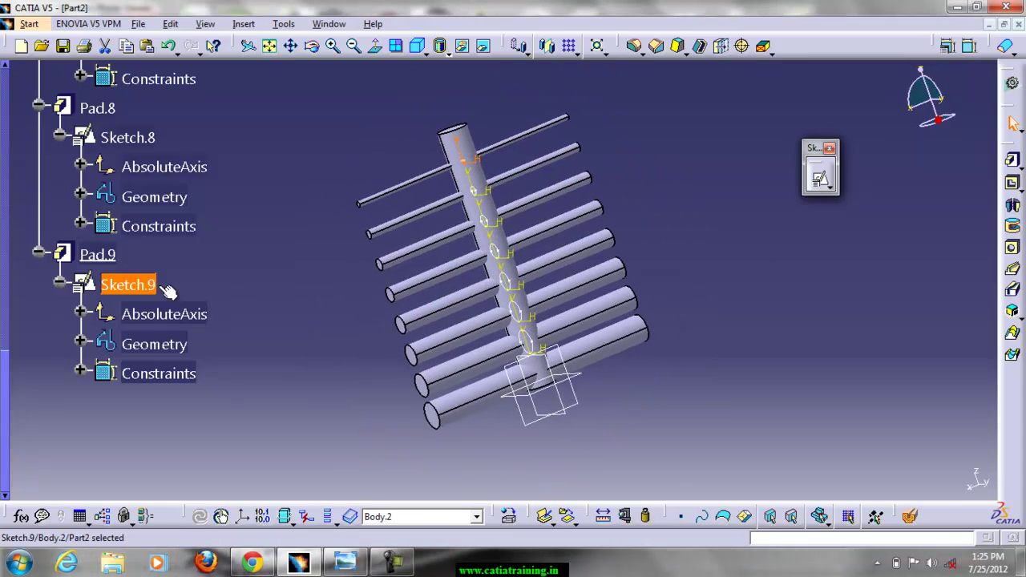
scroll(246, 258, "up", 5)
scroll(245, 261, "up", 7)
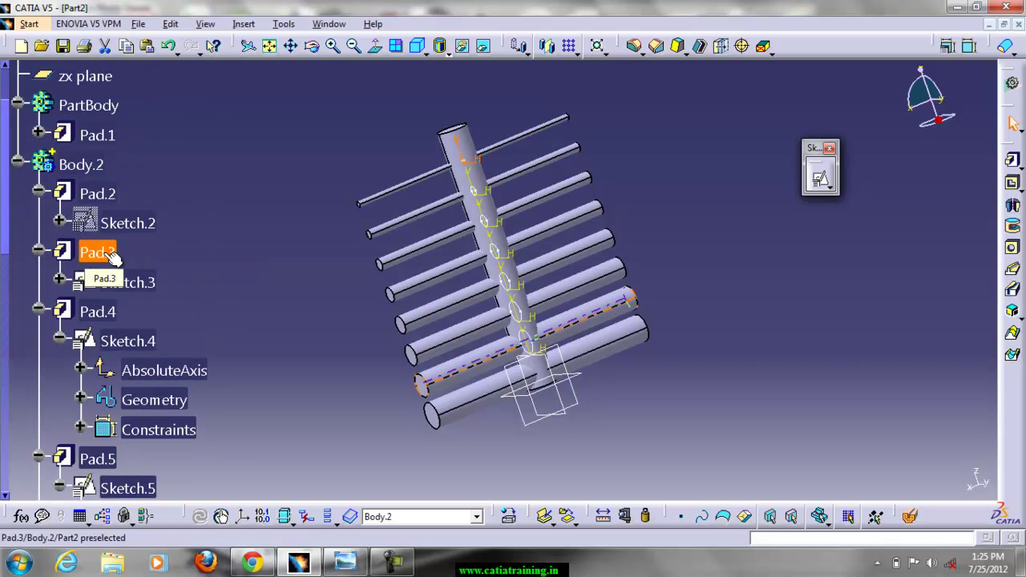
double_click(111, 253)
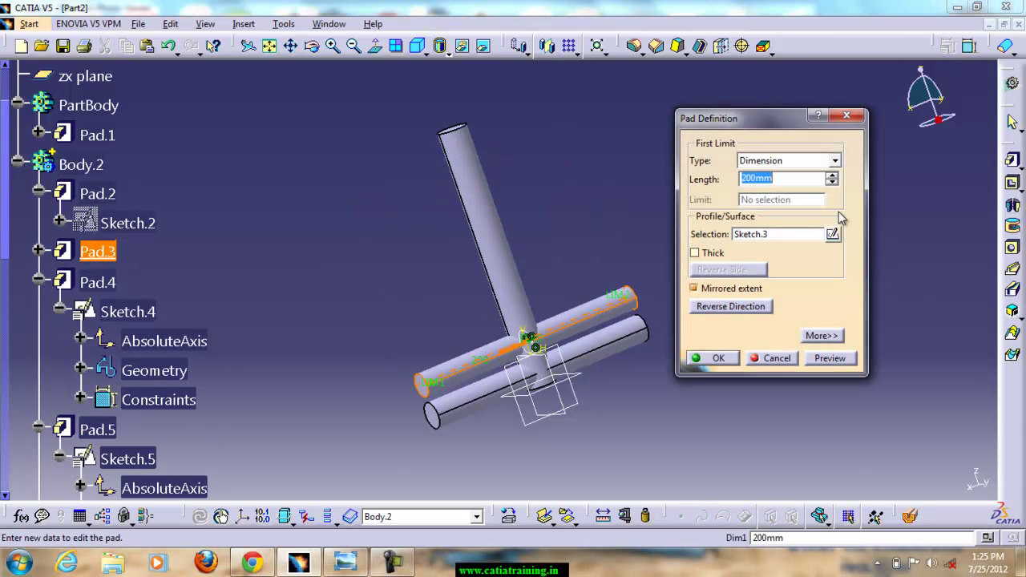
left_click(832, 183)
left_click(833, 183)
left_click(833, 182)
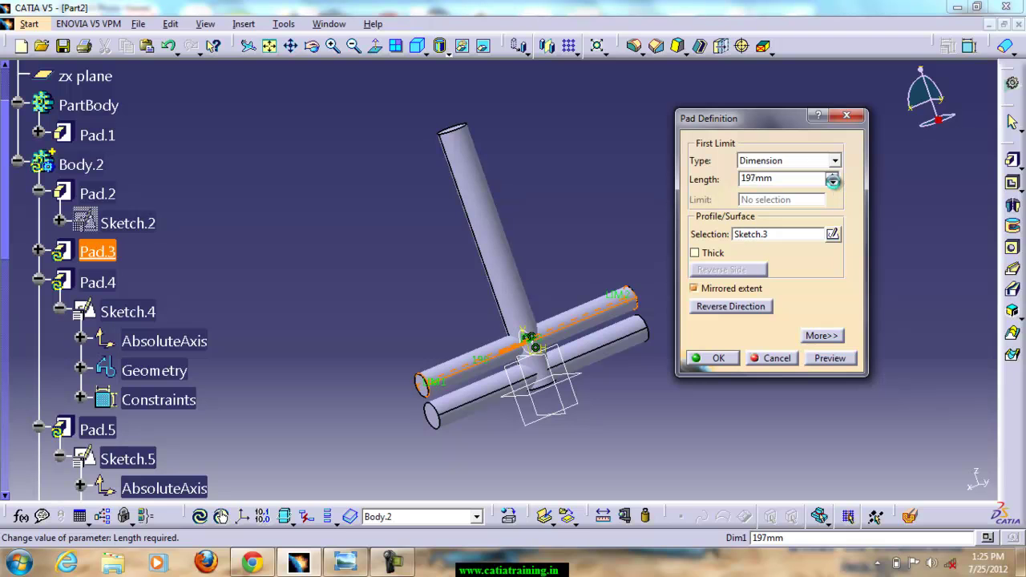
left_click(832, 182)
left_click(833, 182)
left_click(832, 183)
left_click(833, 183)
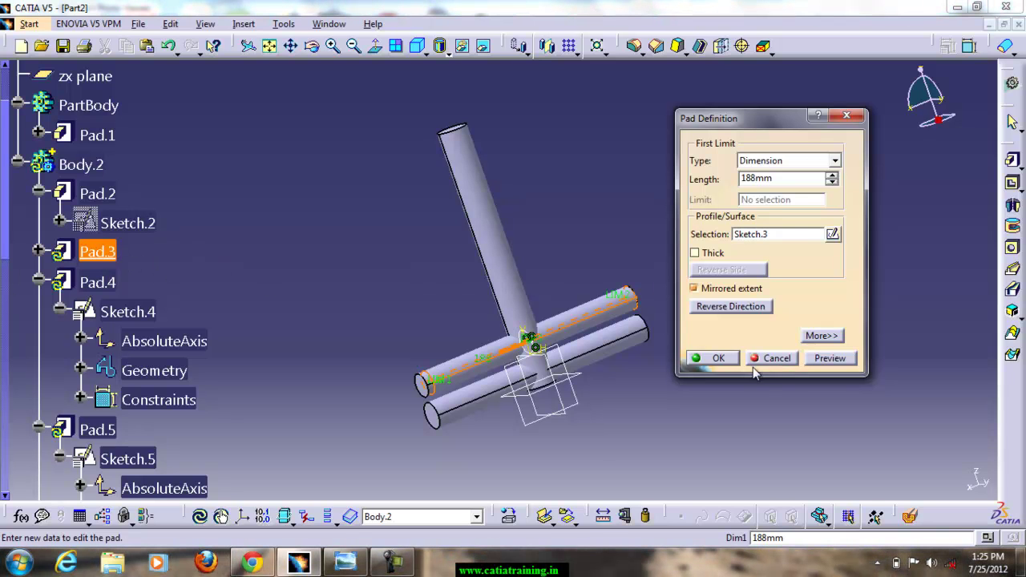
left_click(779, 361)
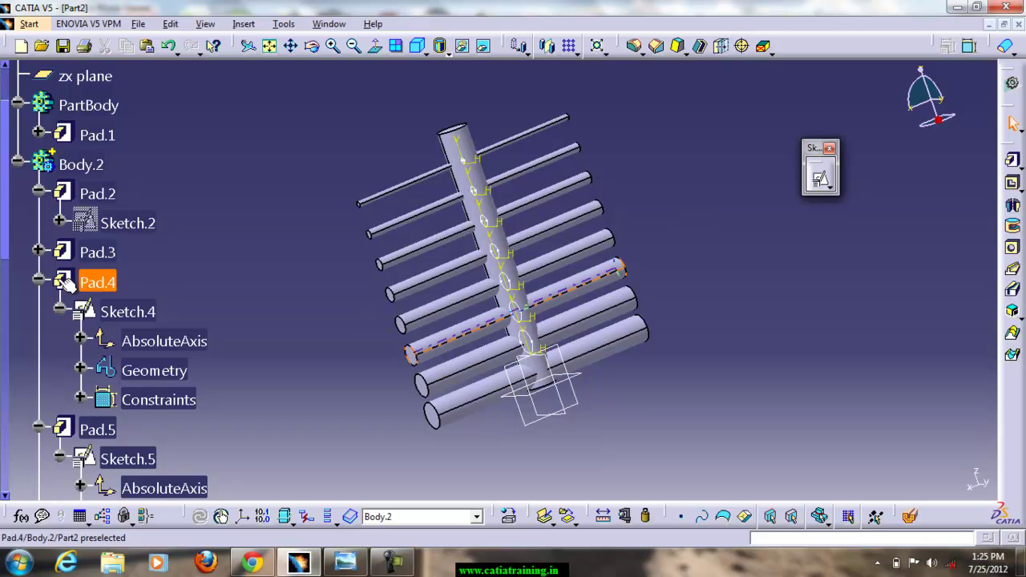
Shorten the second bar from the bottom, Pad.3, to slightly less than the lowest bar's length, keeping its mirrored extent
double_click(98, 251)
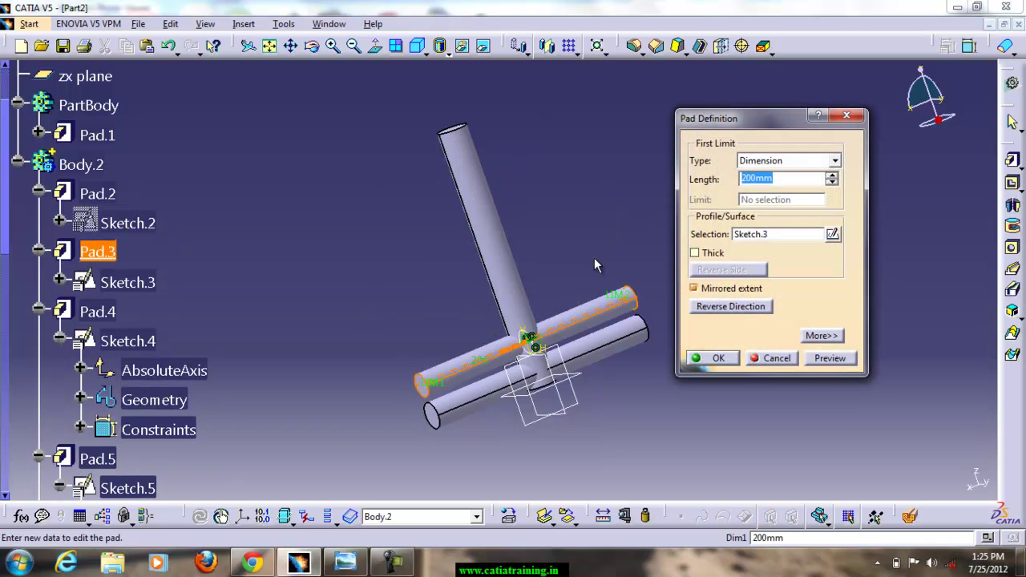
left_click(832, 181)
left_click(833, 182)
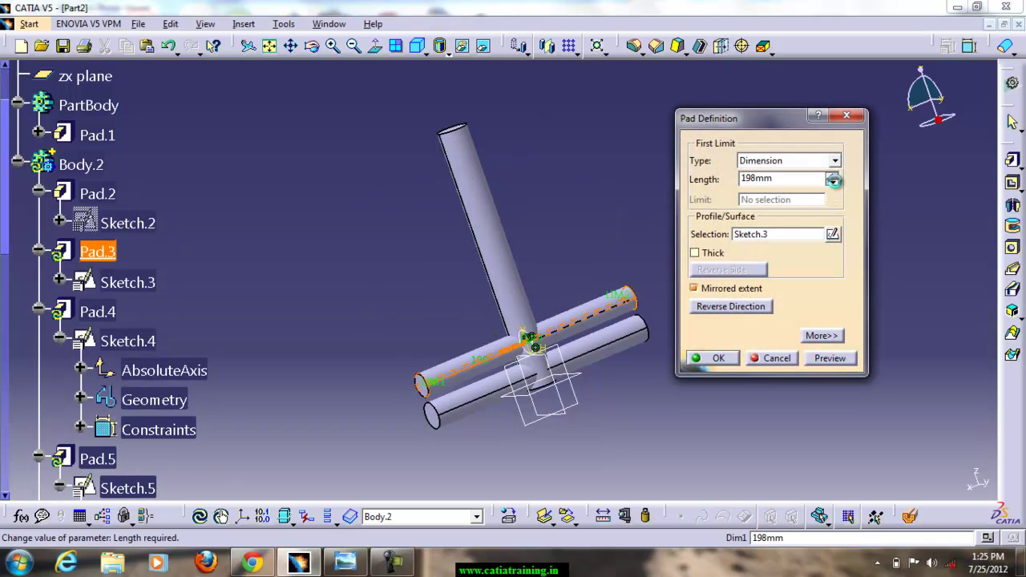
left_click_drag(834, 182, 707, 186)
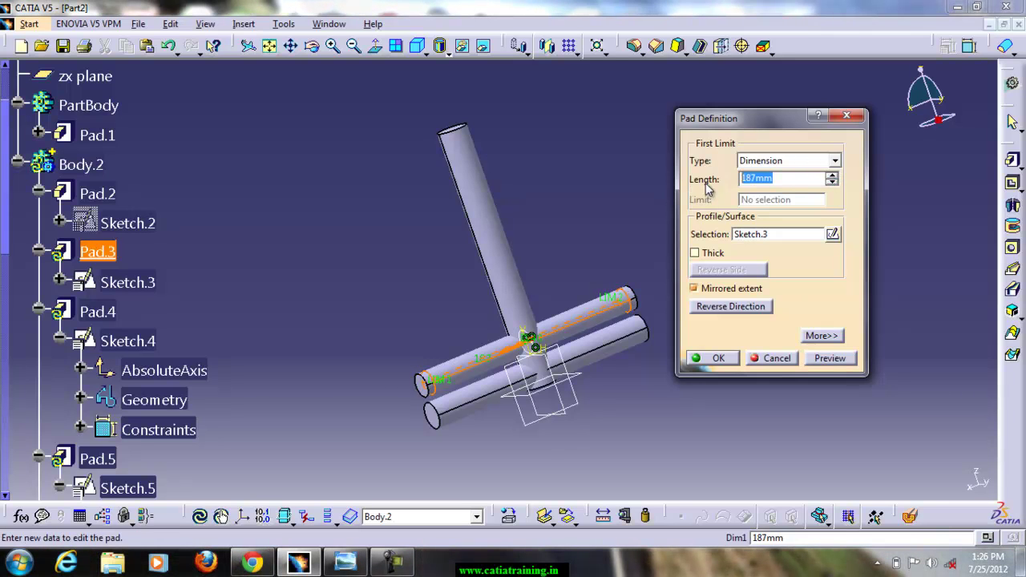
type("18")
key("Return")
key("Return")
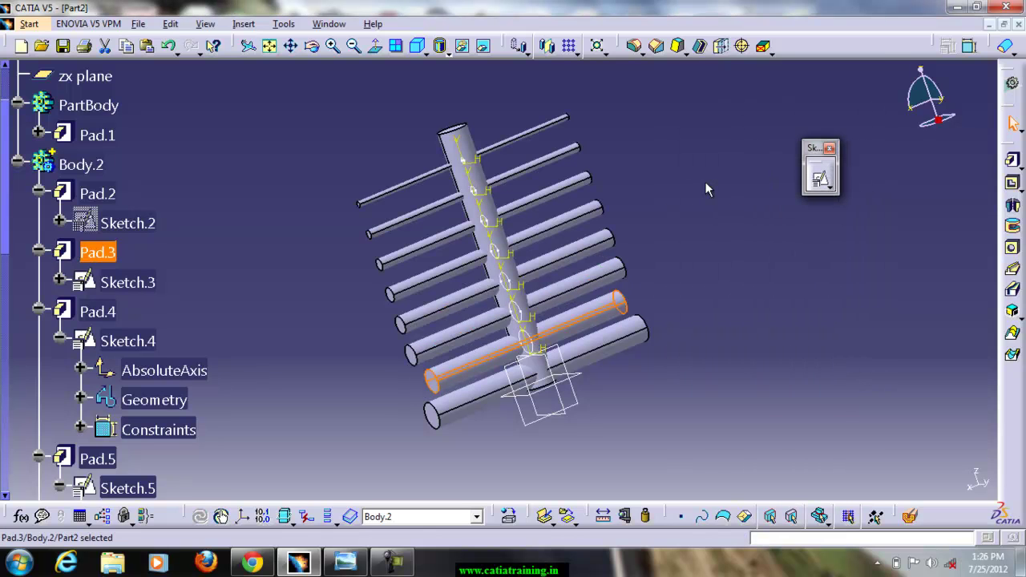
left_click(740, 166)
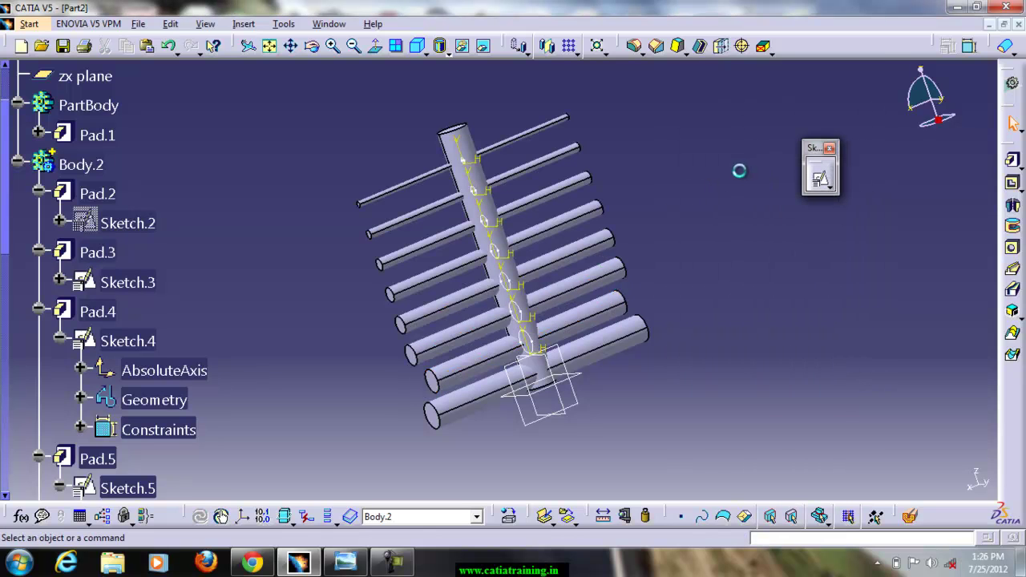
double_click(98, 313)
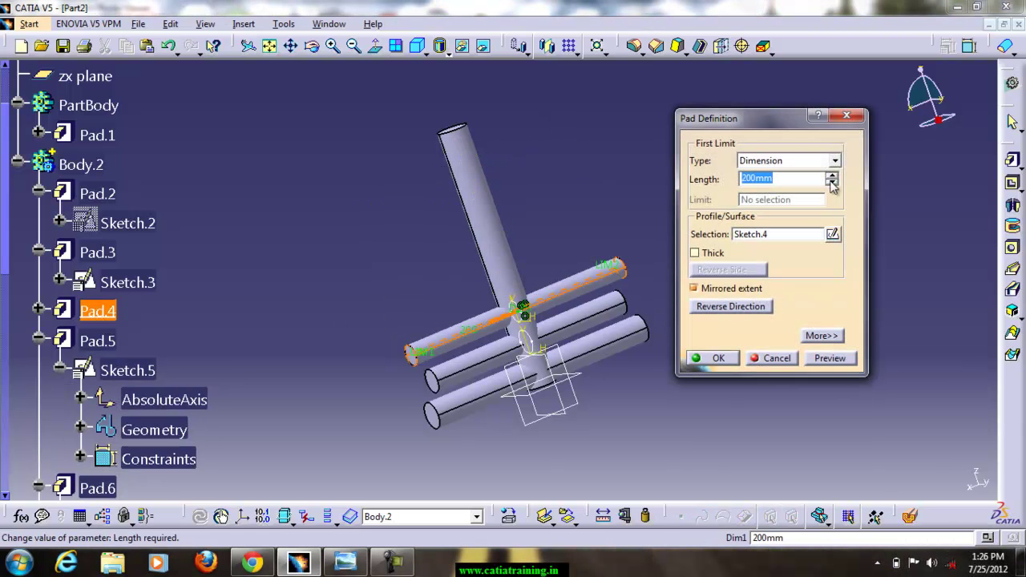
left_click(832, 182)
left_click(832, 183)
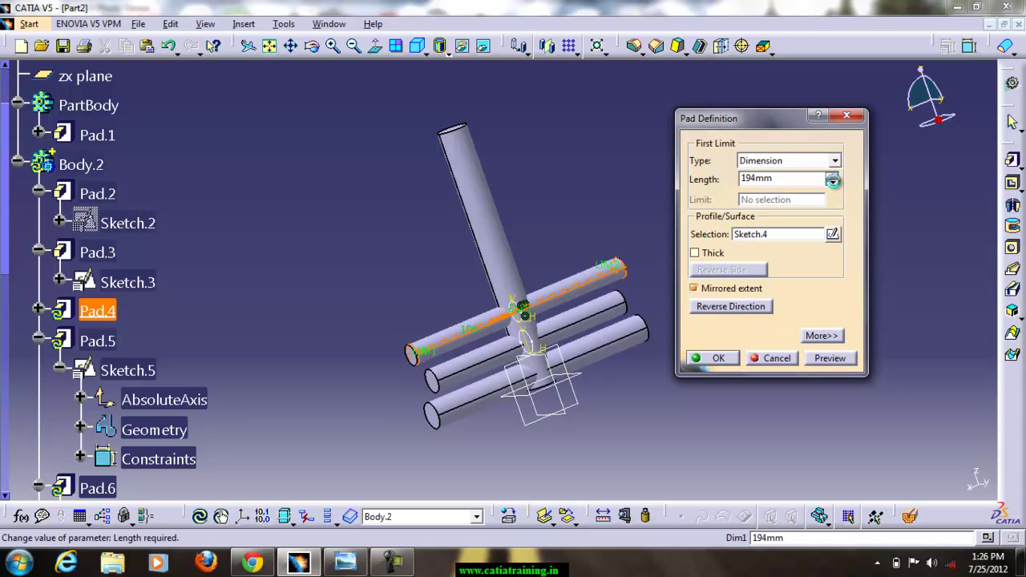
left_click(774, 358)
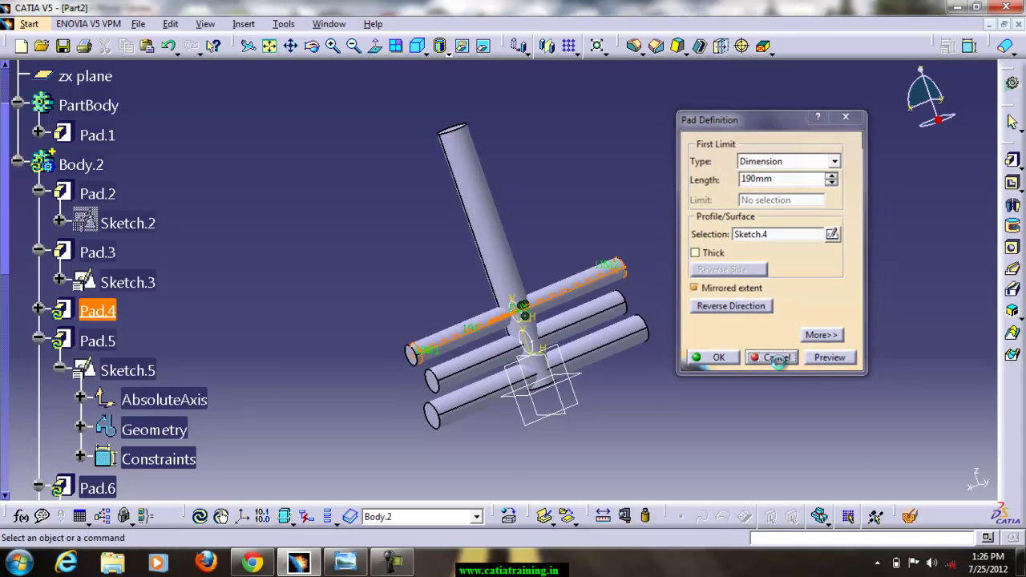
Set the length of the third bar's pad, Pad.4, to 160 mm with mirrored extent
double_click(97, 312)
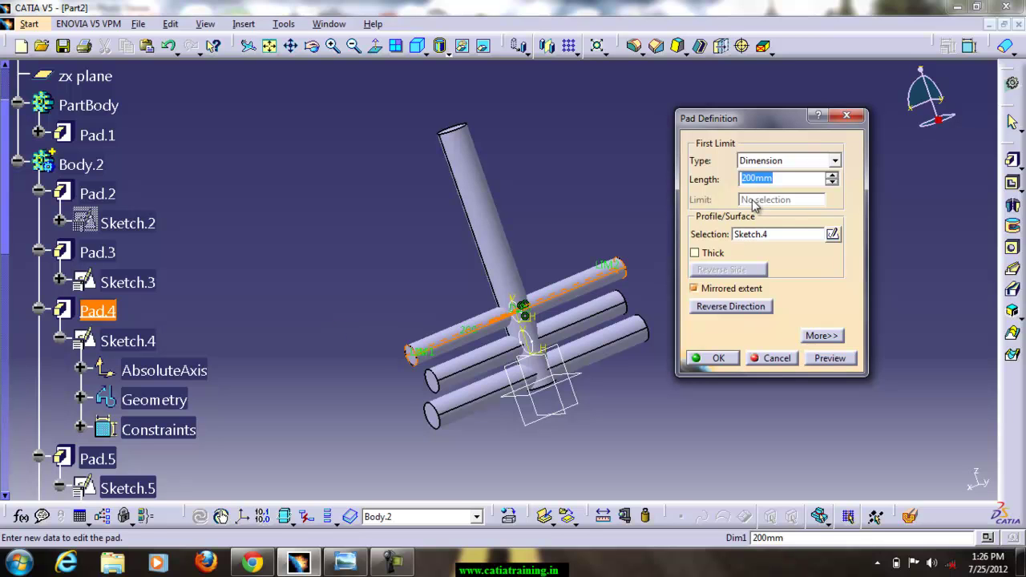
left_click(832, 183)
left_click(832, 183)
left_click(831, 183)
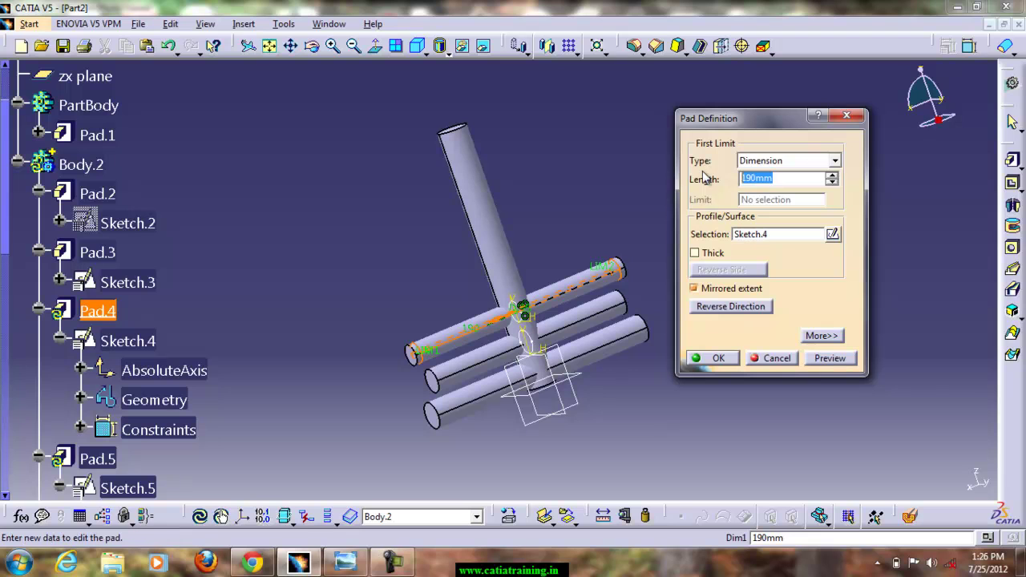
type("160")
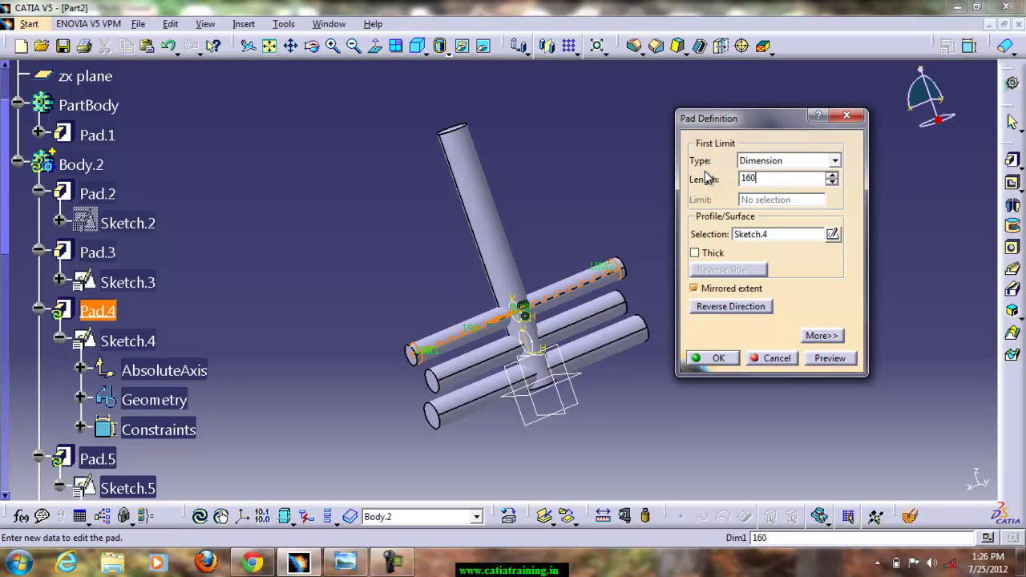
key("Return")
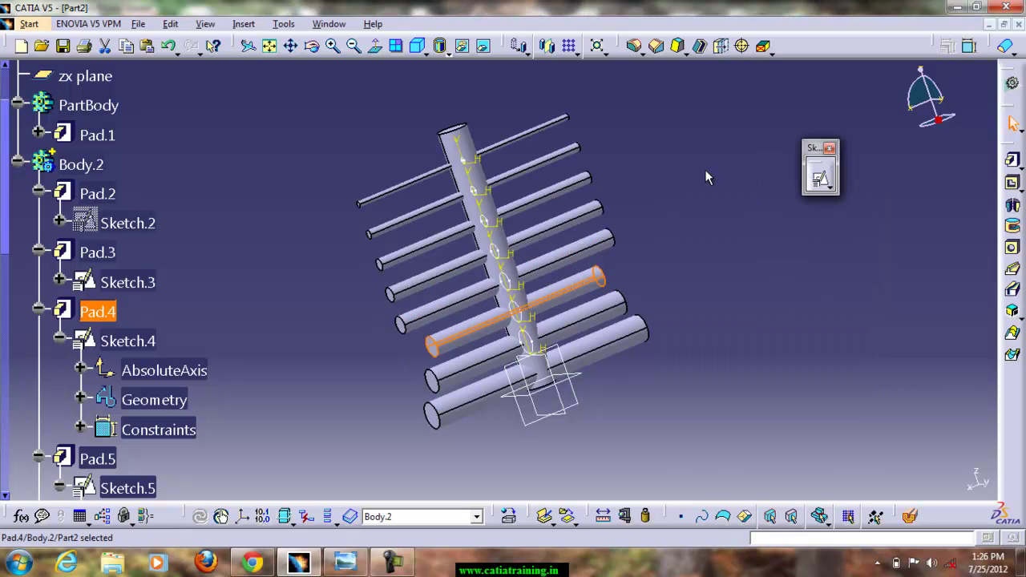
left_click(715, 303)
scroll(235, 291, "down", 1)
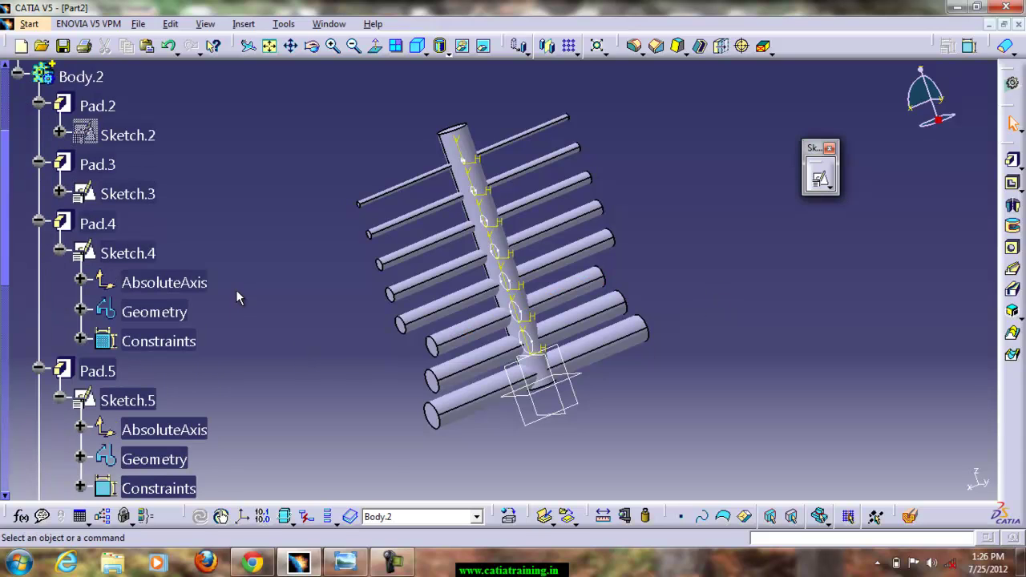
double_click(95, 370)
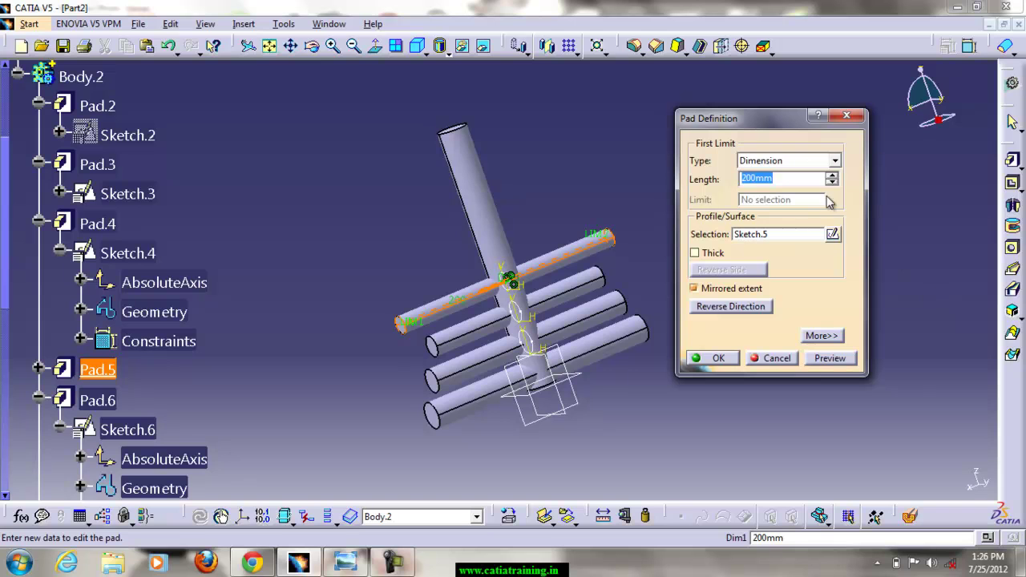
left_click(832, 181)
left_click(767, 361)
Set the length of the fourth bar's pad, Pad.5, to 140 mm with mirrored extent
double_click(104, 370)
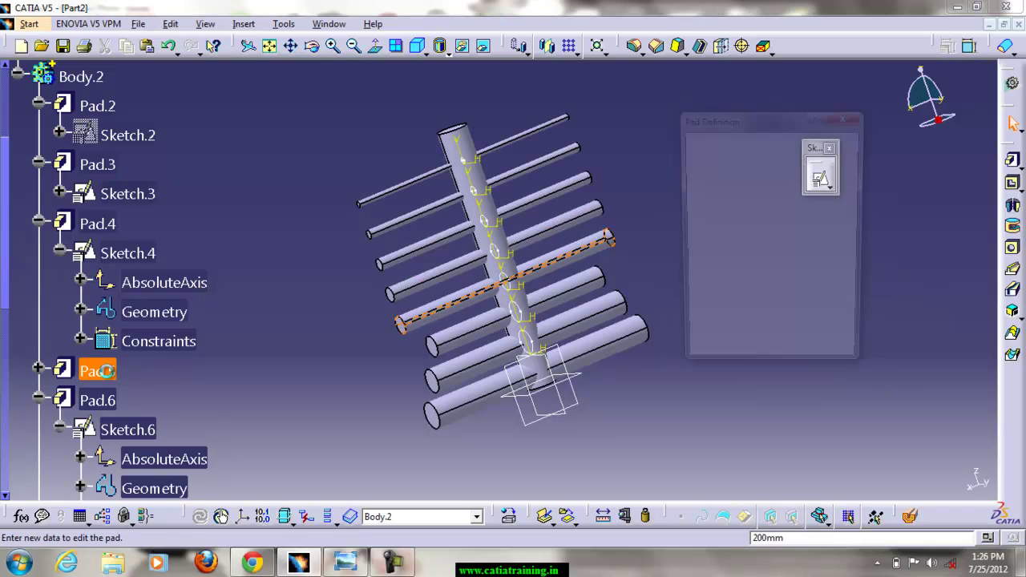
left_click(833, 183)
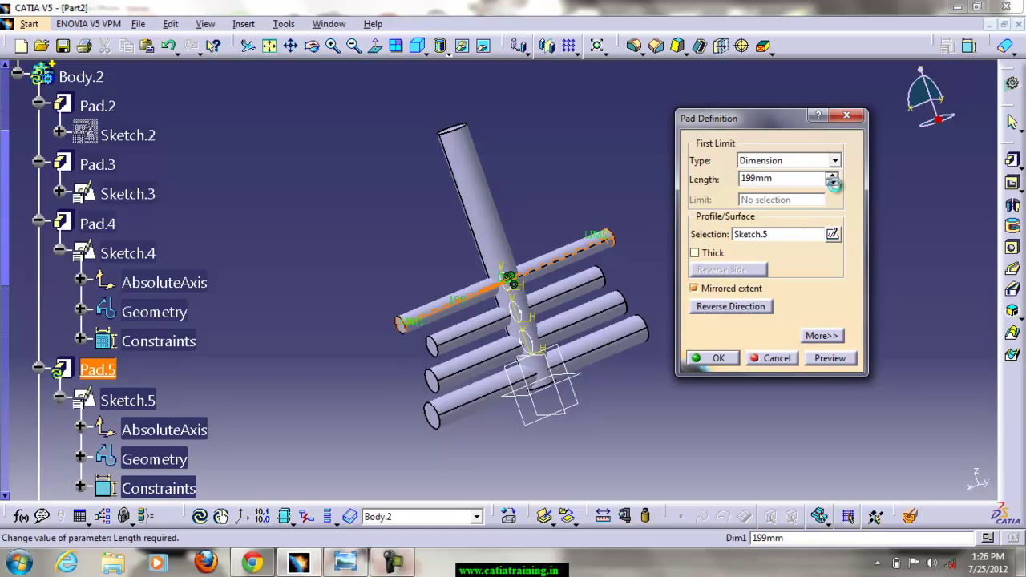
left_click(832, 183)
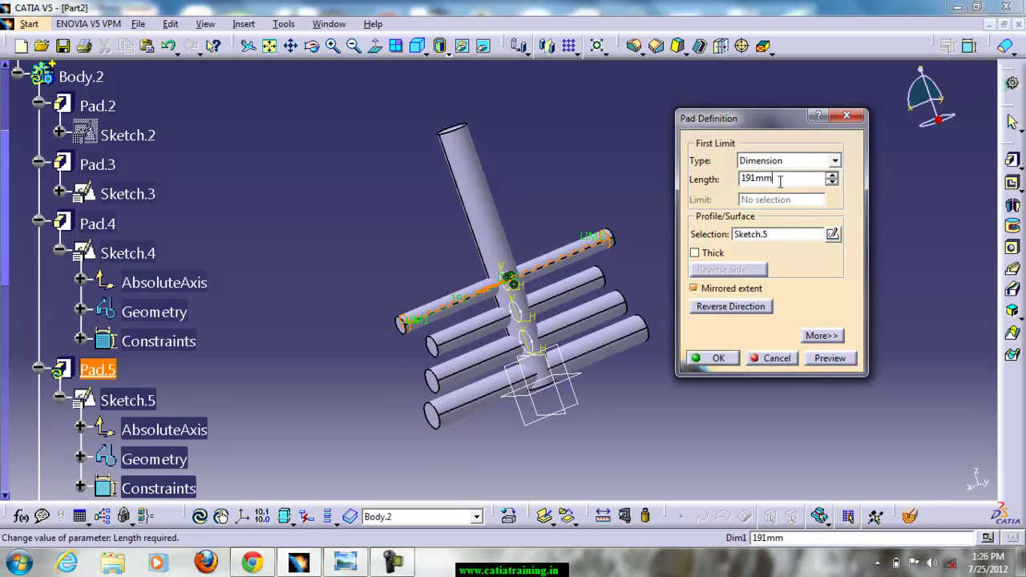
type("140")
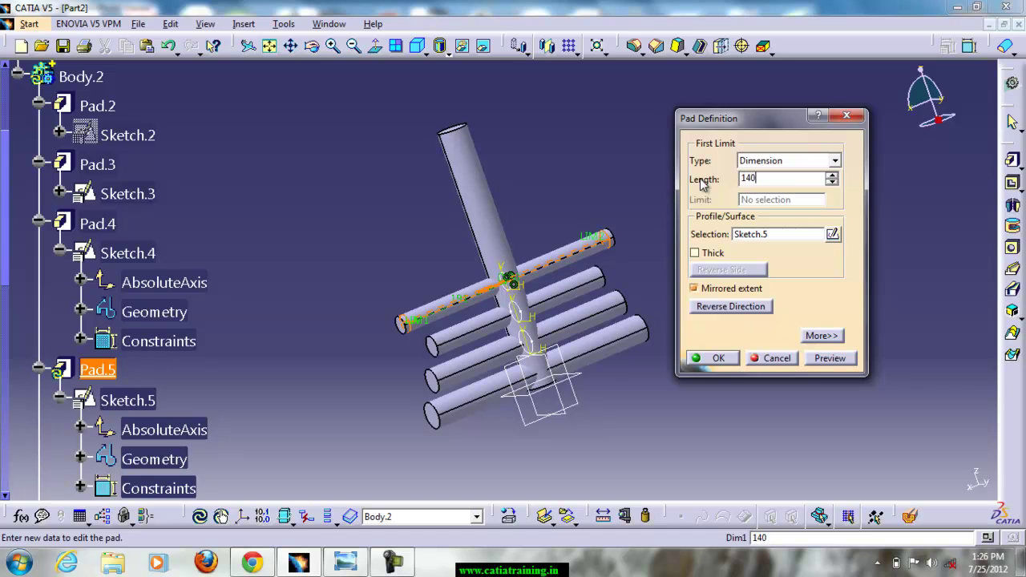
key("Return")
left_click(741, 179)
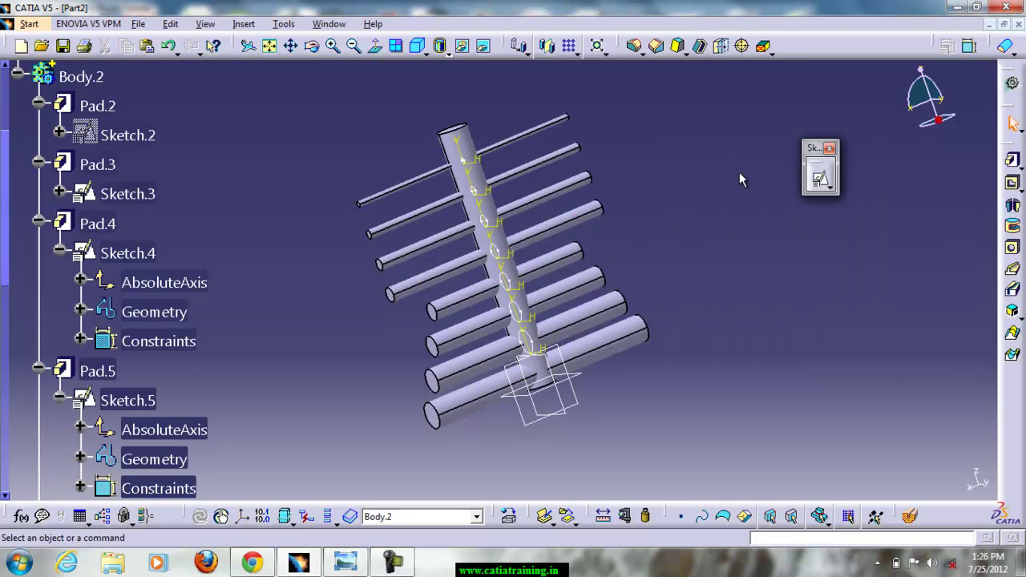
scroll(217, 332, "down", 3)
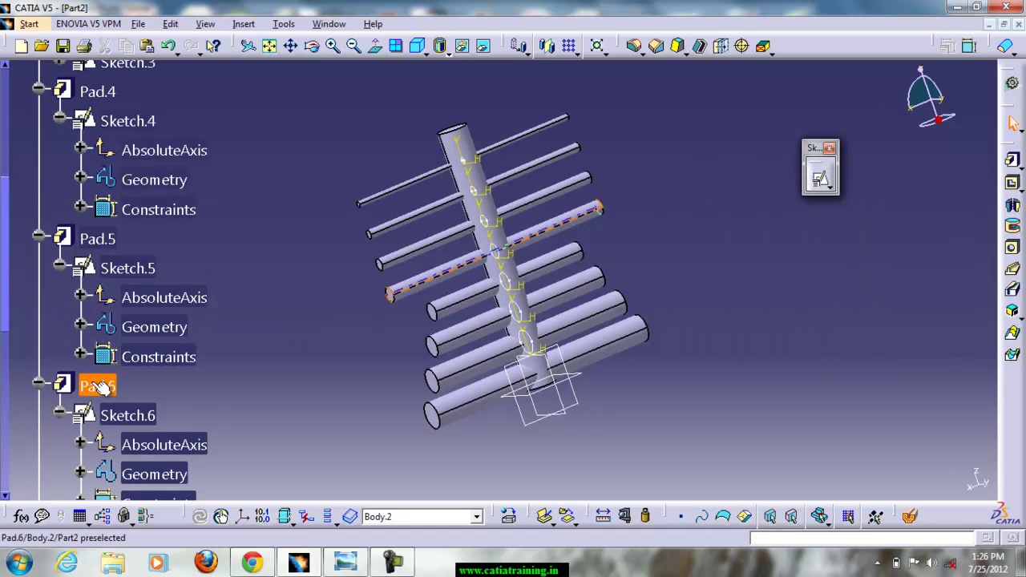
double_click(100, 385)
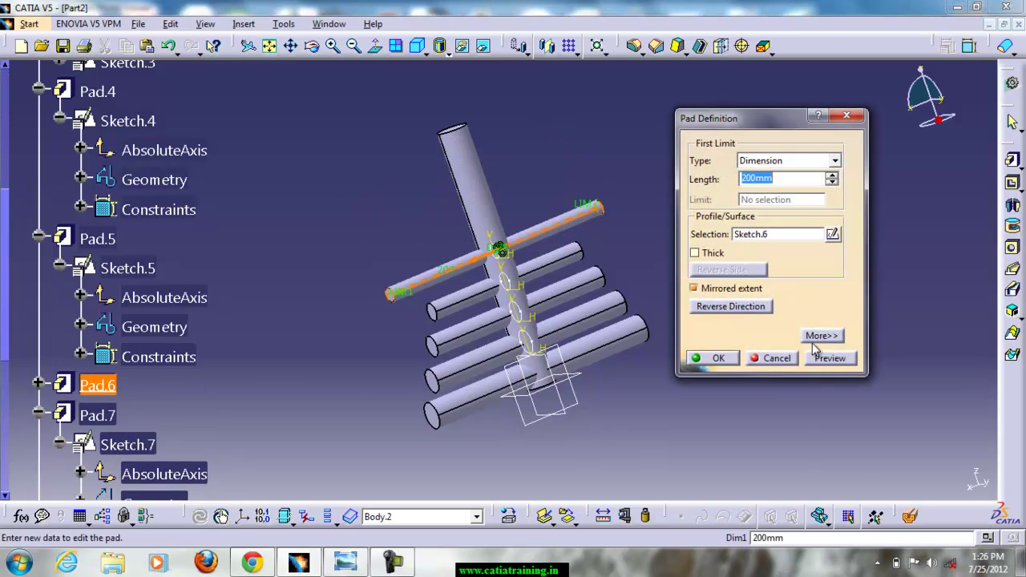
left_click(833, 182)
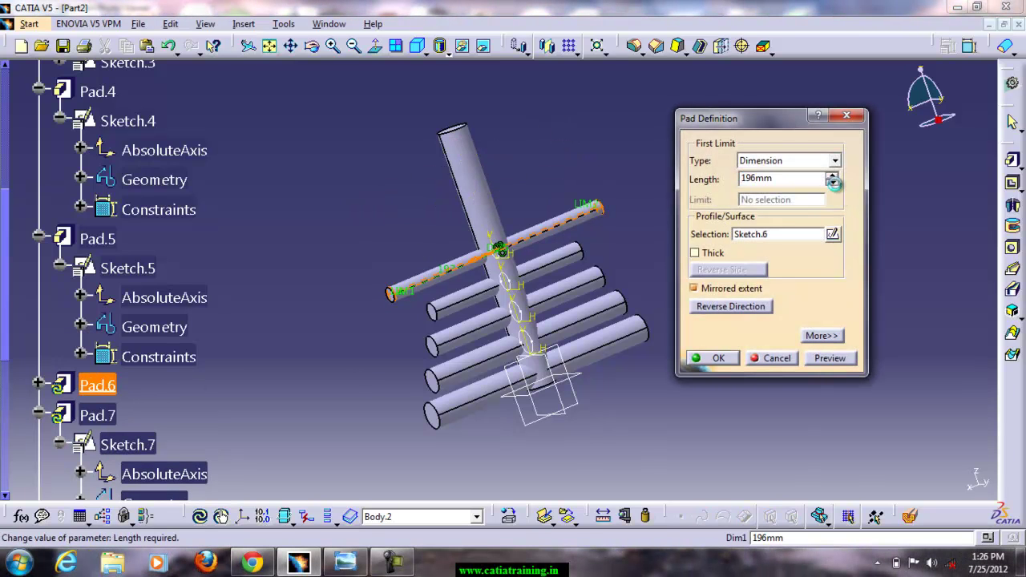
left_click(774, 358)
Set the length of the fifth bar's pad, Pad.6, to 120 mm, keeping its mirrored extent
double_click(62, 386)
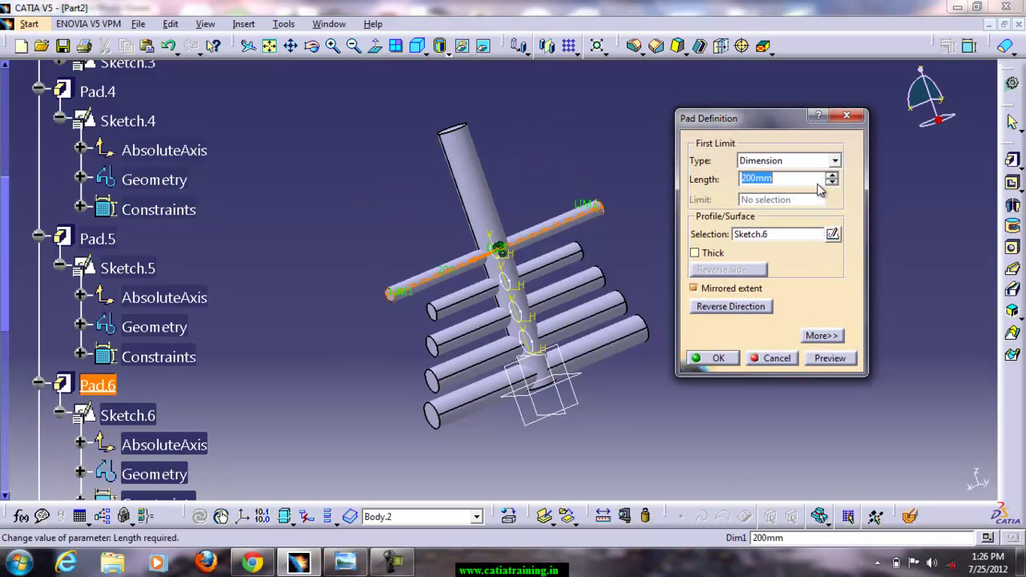
left_click(833, 182)
left_click(833, 183)
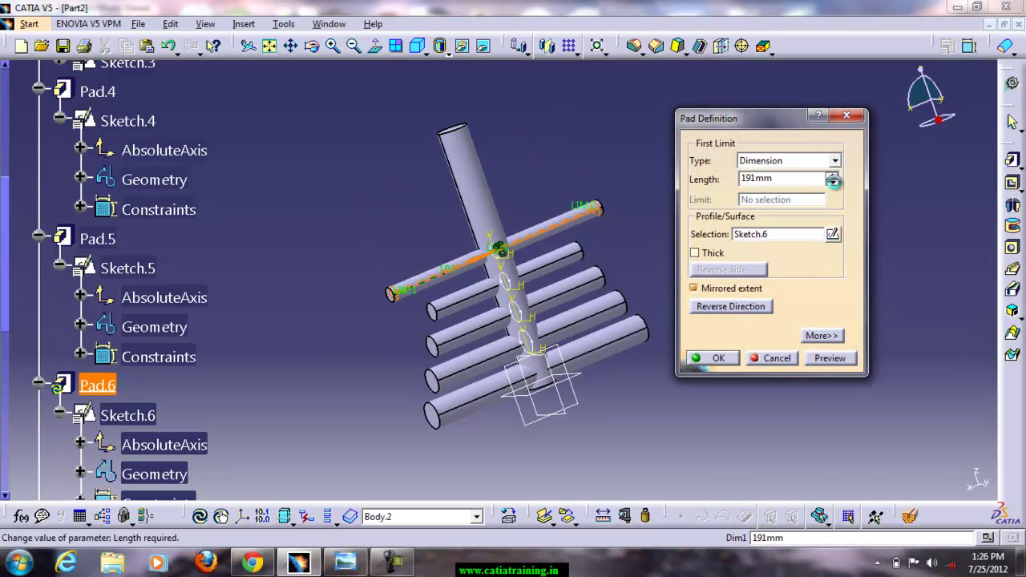
left_click(833, 183)
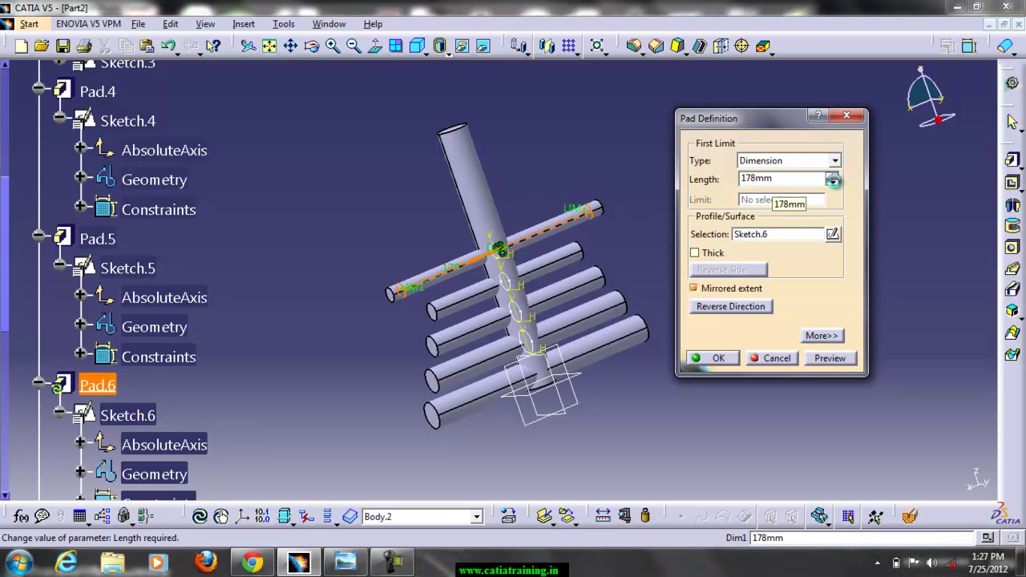
left_click(833, 183)
left_click(833, 182)
left_click(832, 183)
left_click(833, 183)
double_click(789, 180)
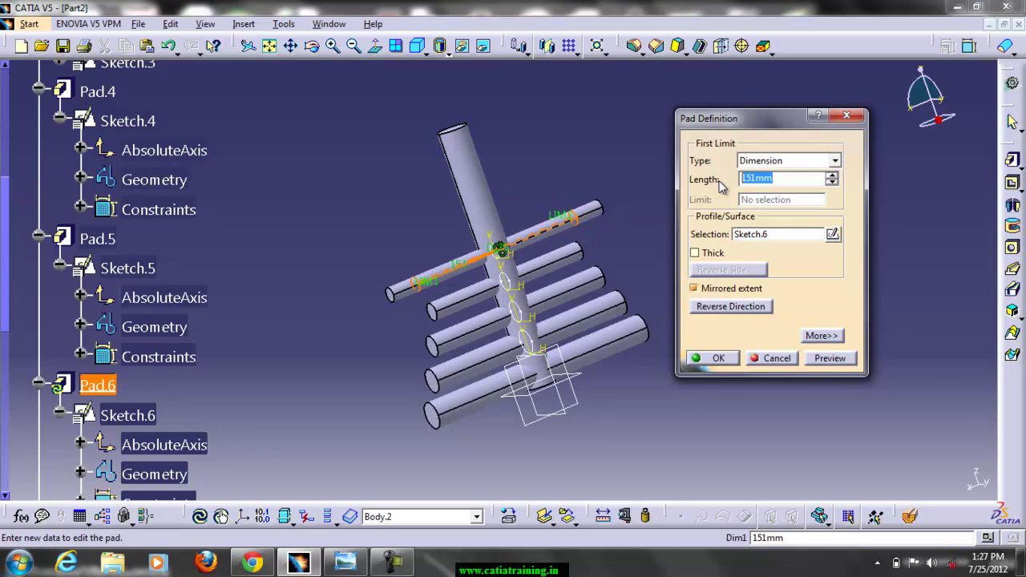
type("120")
key("Return")
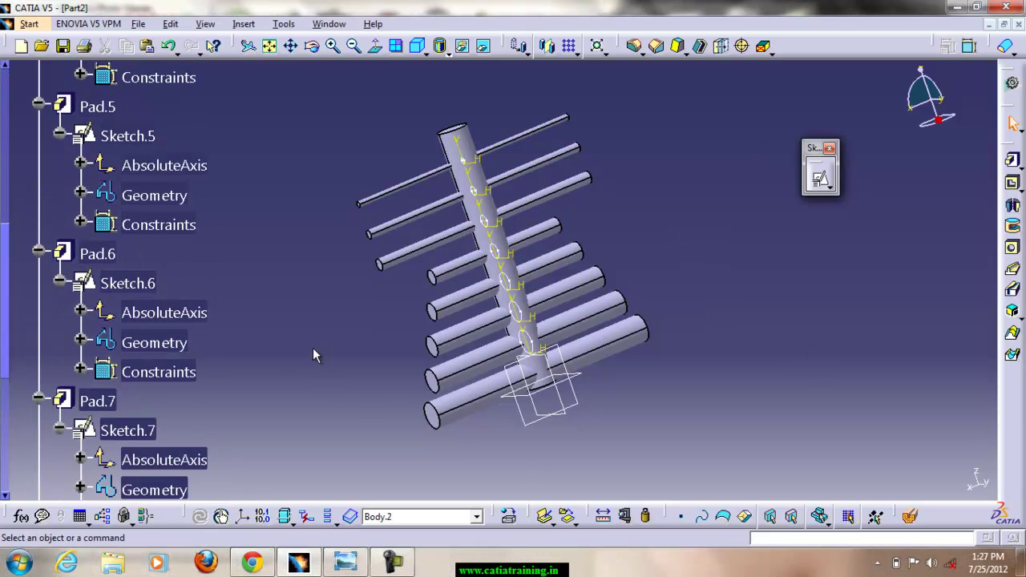
double_click(97, 401)
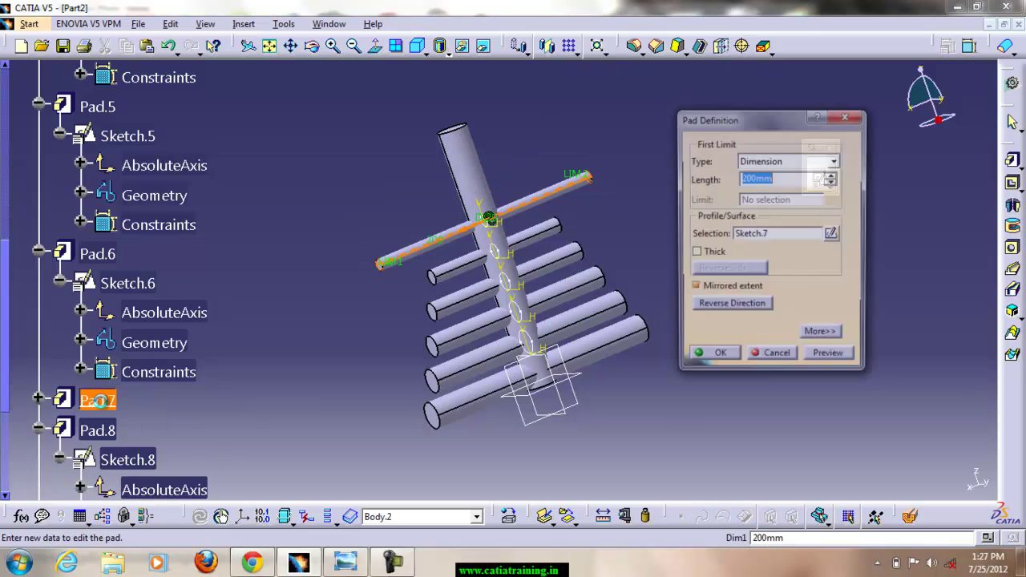
left_click(776, 359)
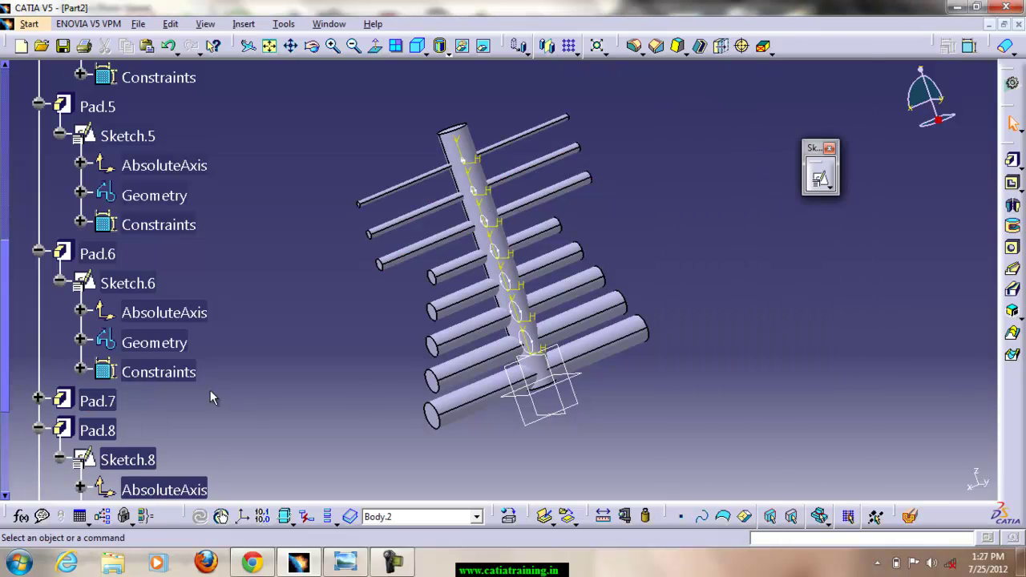
double_click(97, 400)
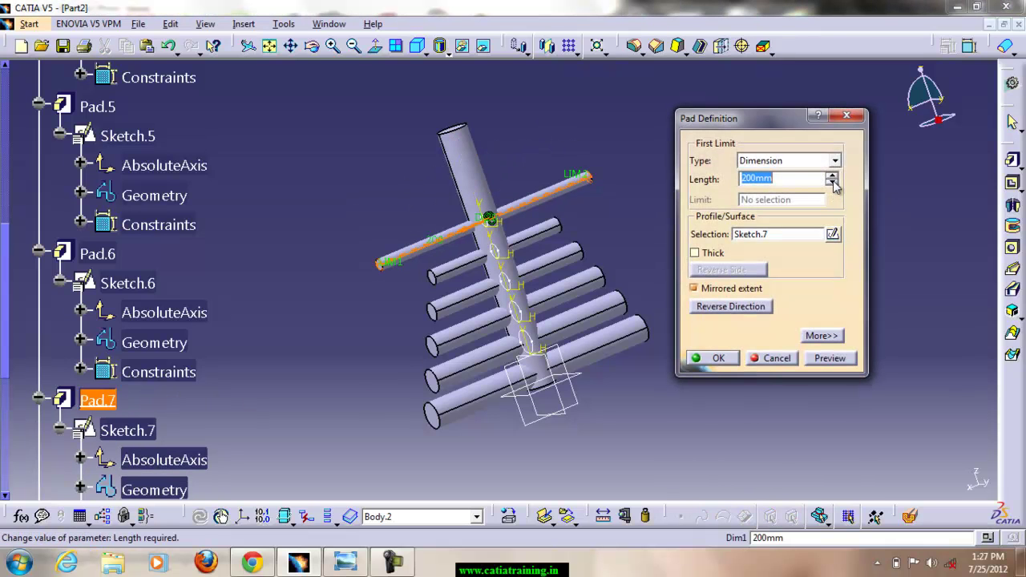
left_click(832, 183)
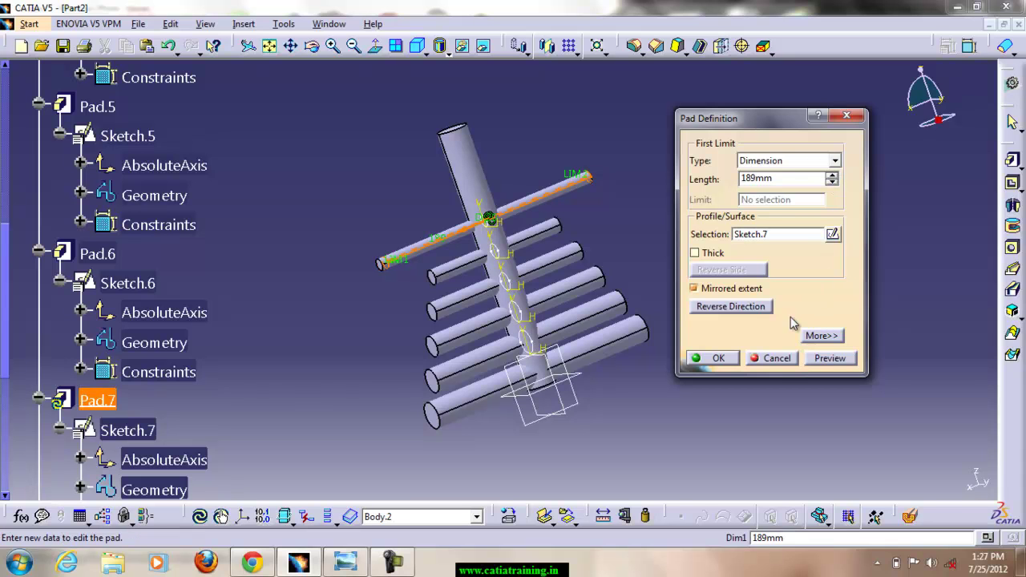
left_click(778, 359)
Set the length of the sixth bar's pad, Pad.7, to 100 mm with mirrored extent
double_click(97, 401)
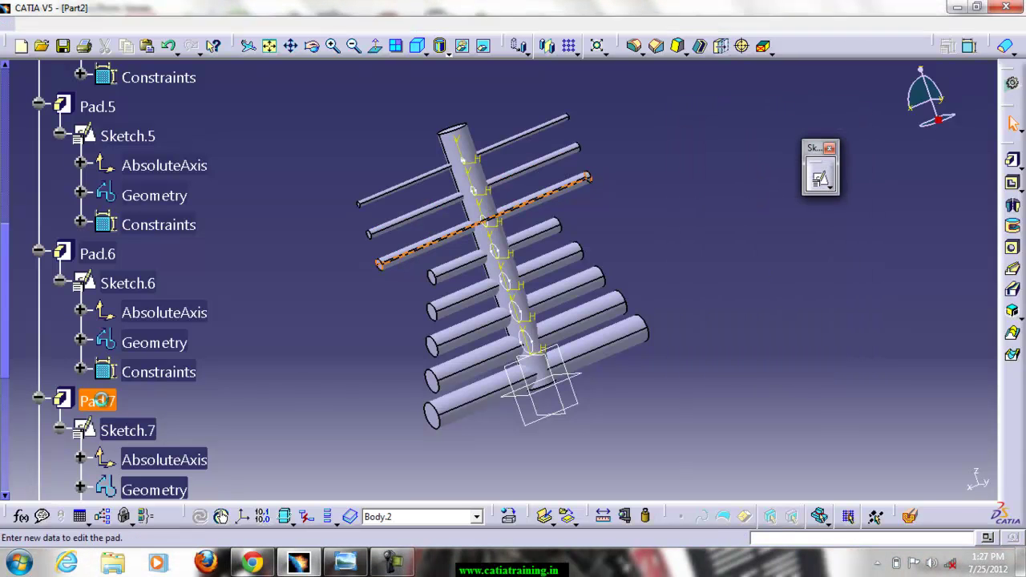
left_click(832, 182)
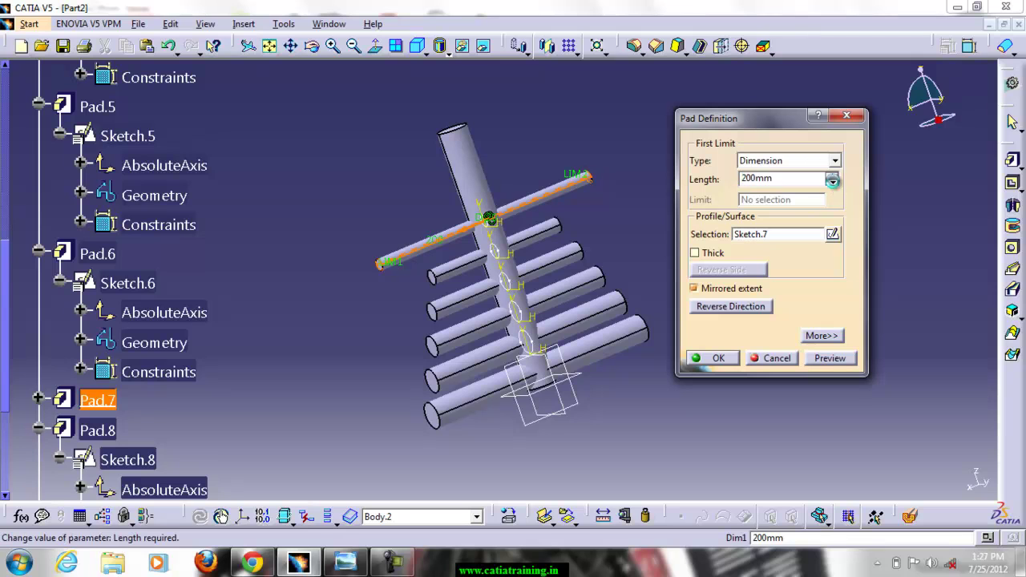
left_click(832, 183)
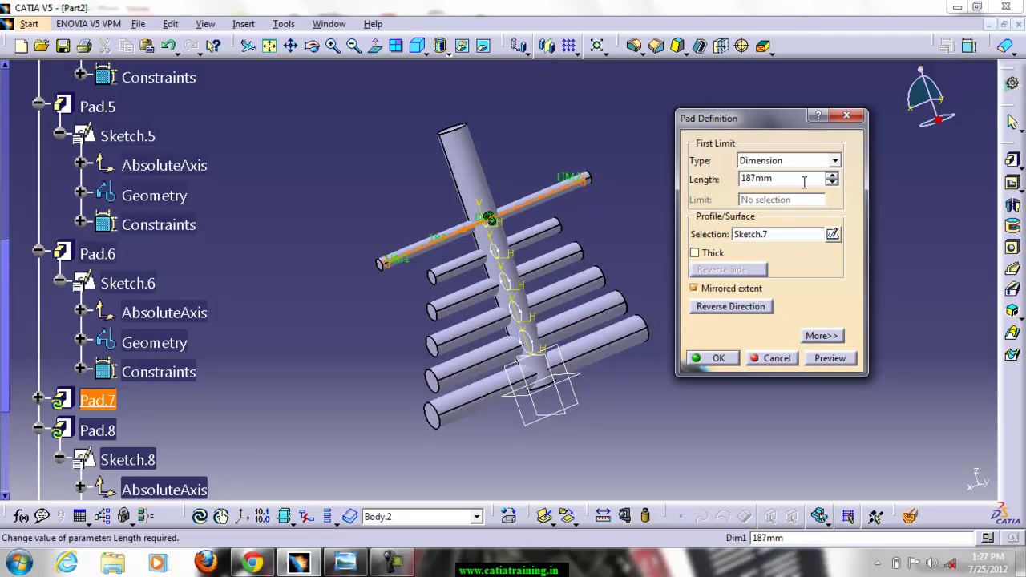
type("100")
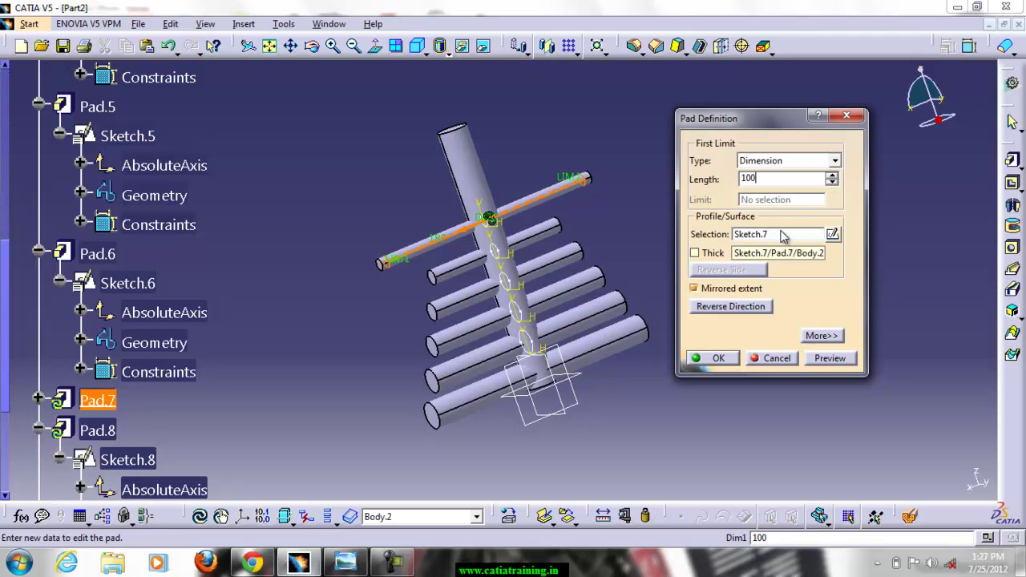
key("Return")
left_click(701, 168)
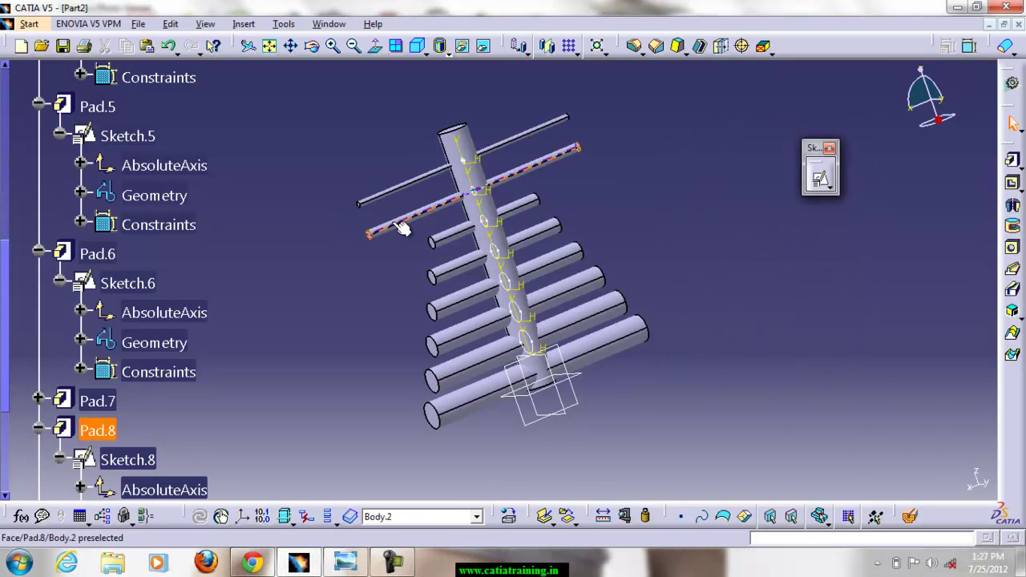
scroll(217, 374, "down", 3)
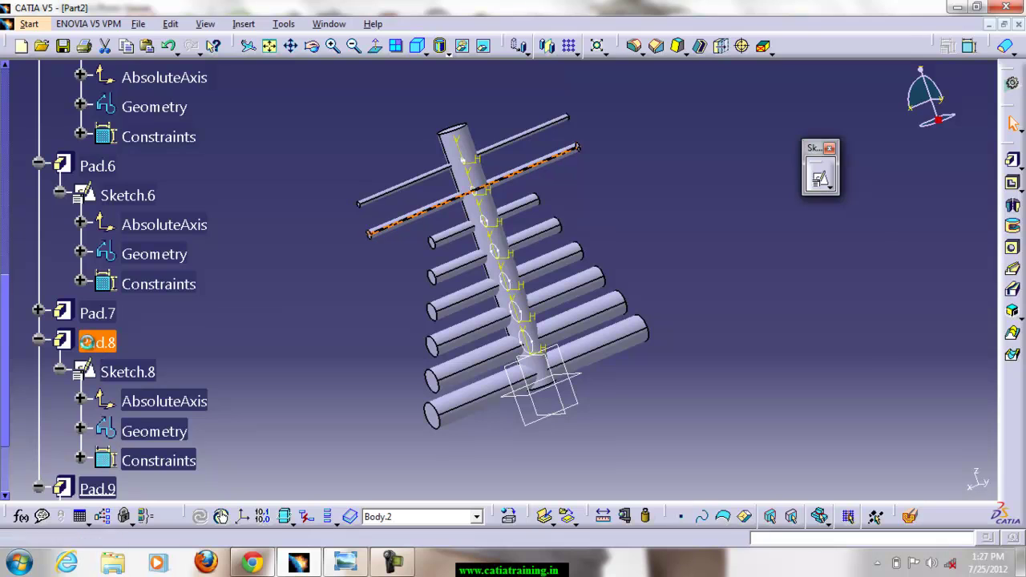
double_click(88, 342)
left_click(833, 184)
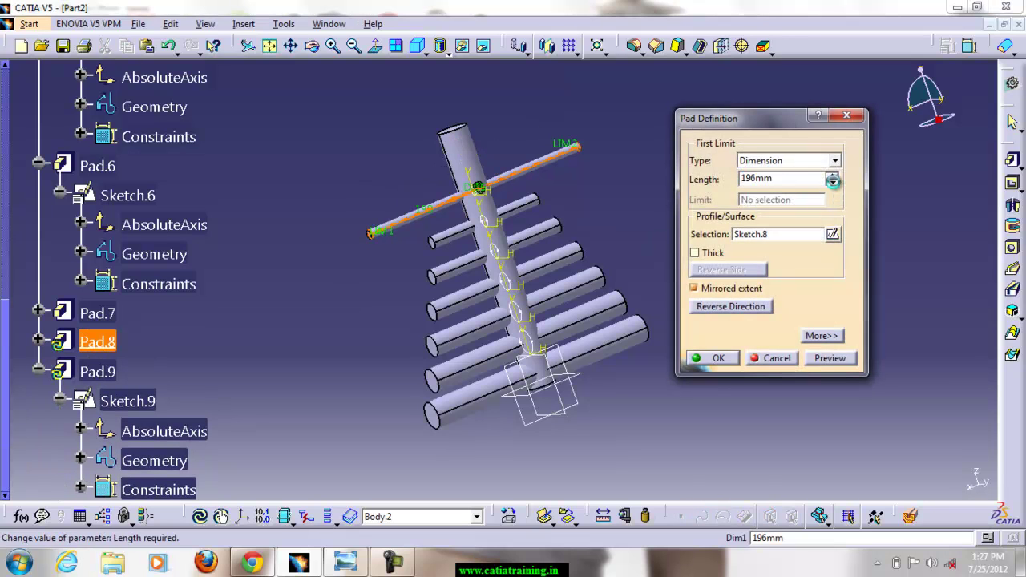
left_click(774, 359)
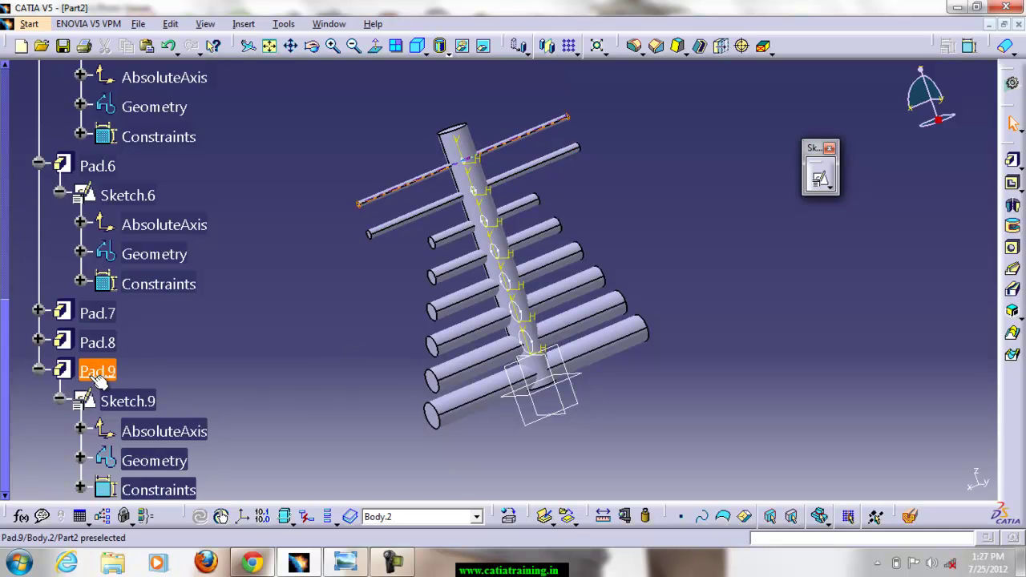
Set the length of the seventh bar's pad, Pad.8, to 80 mm, keeping its mirrored extent
double_click(97, 343)
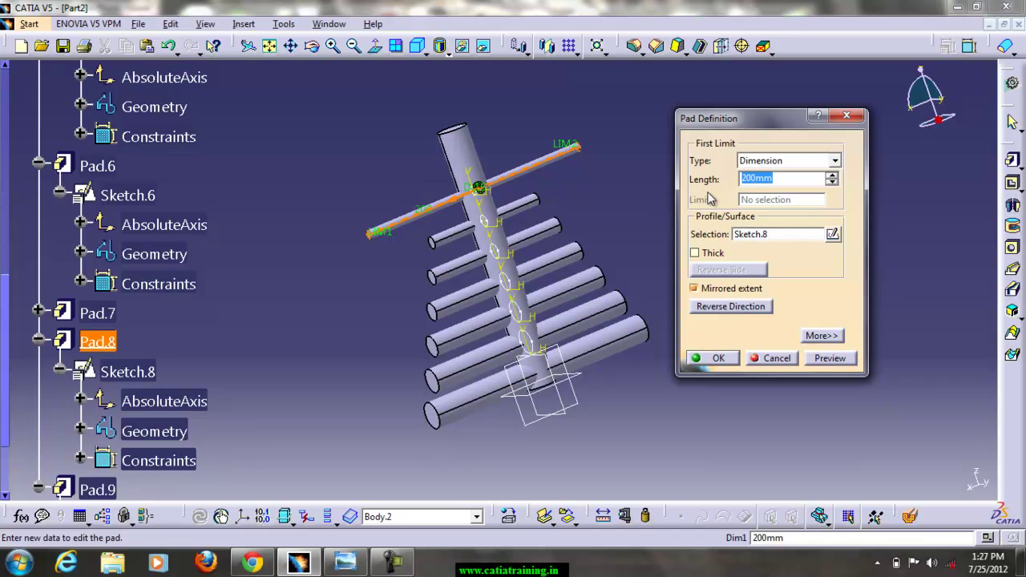
type("80")
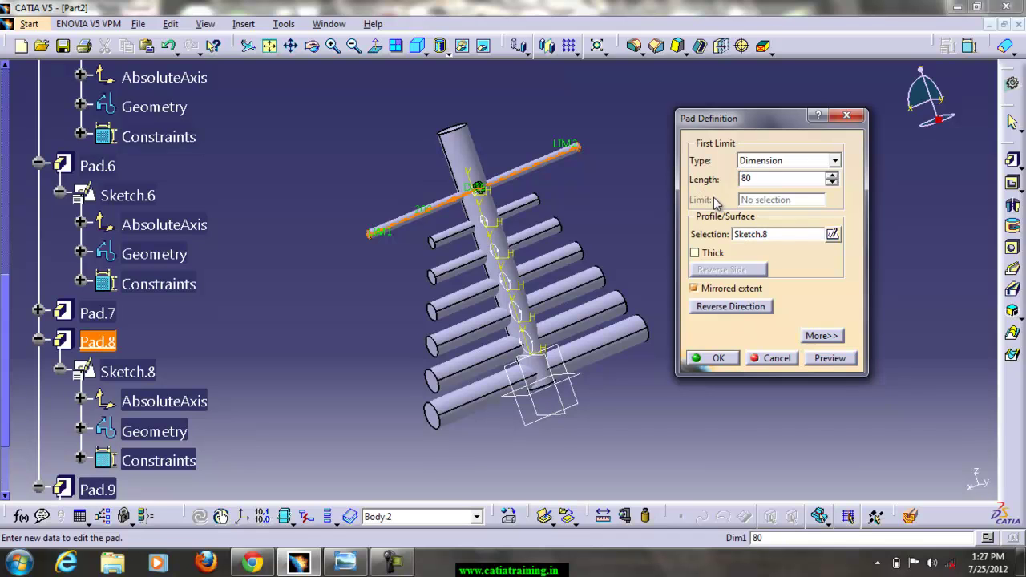
key("Return")
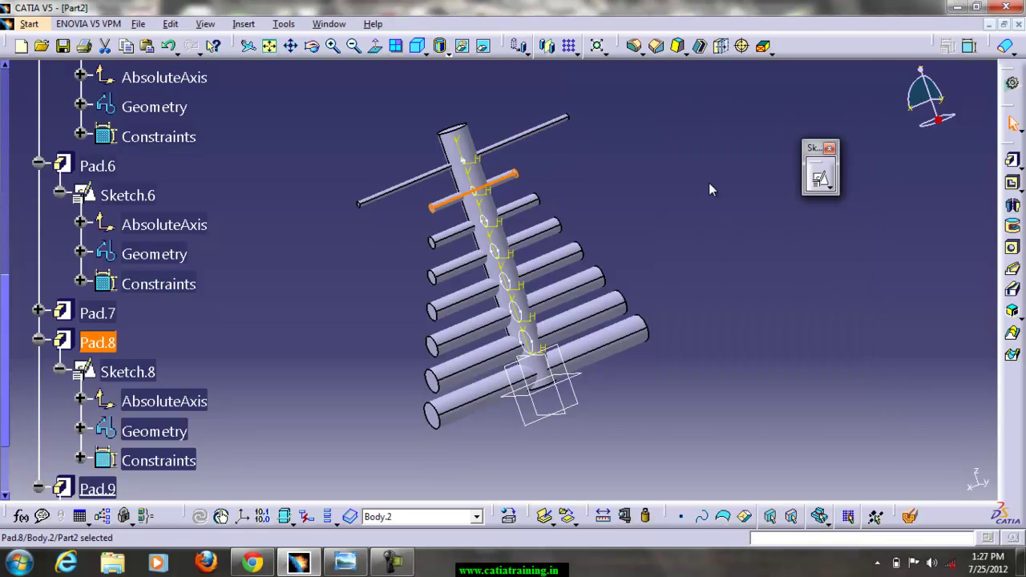
left_click(372, 254)
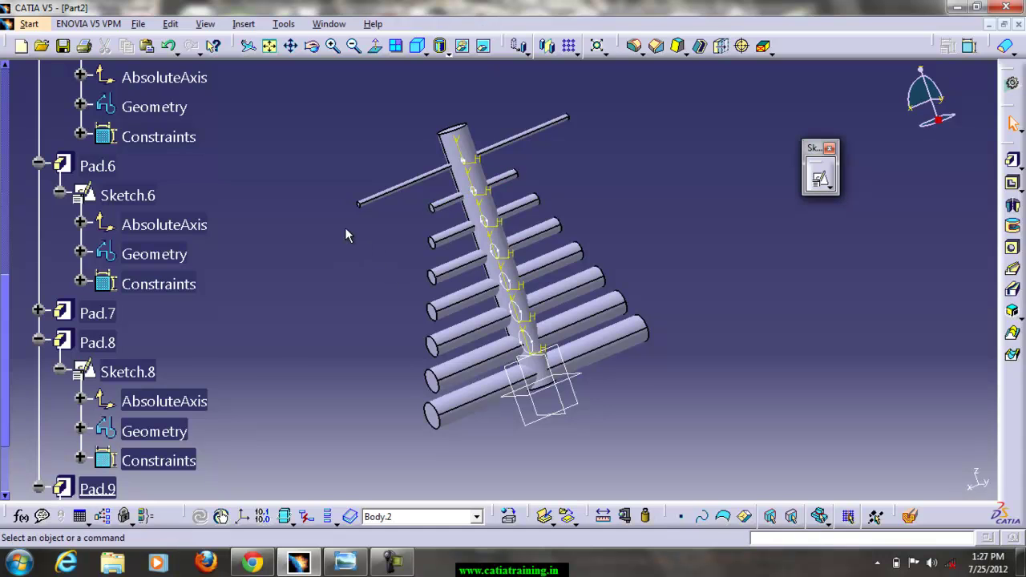
scroll(244, 360, "down", 1)
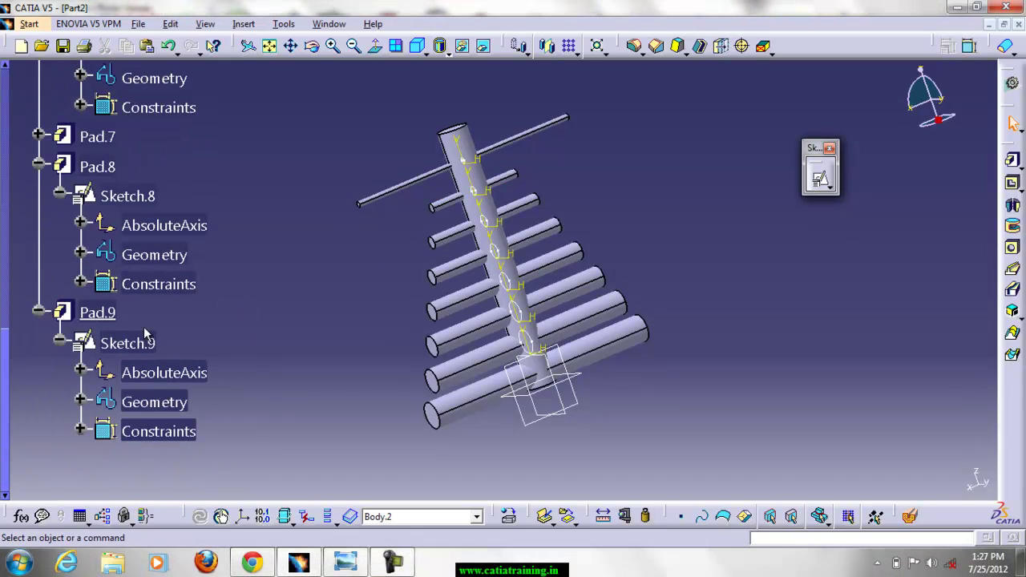
double_click(97, 312)
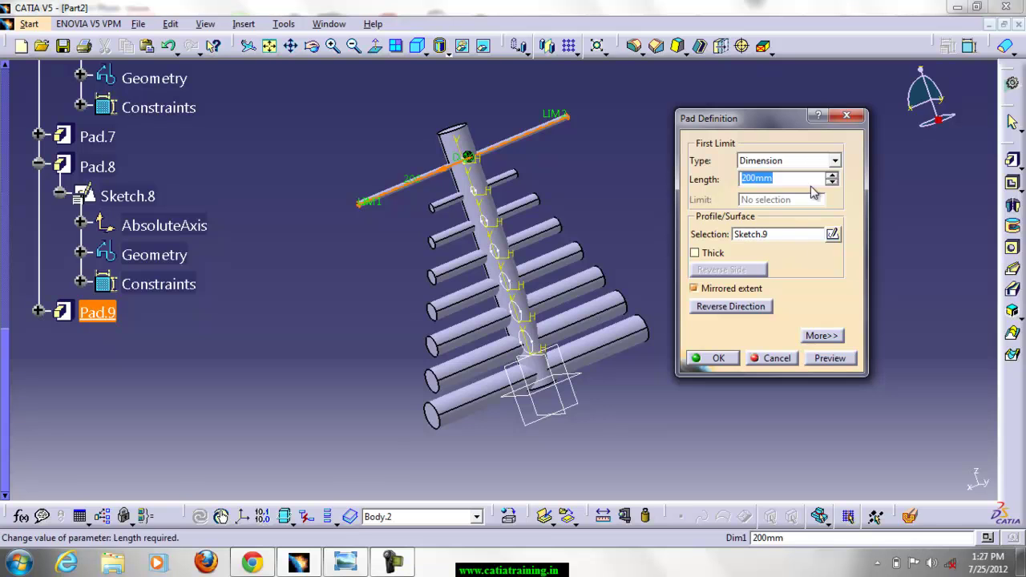
left_click(833, 182)
left_click(833, 183)
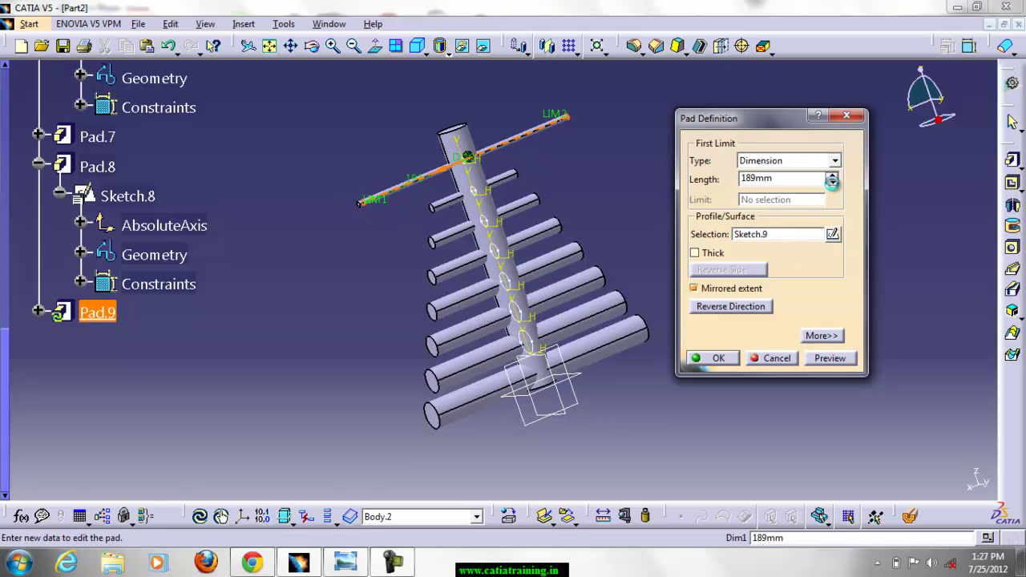
left_click(718, 358)
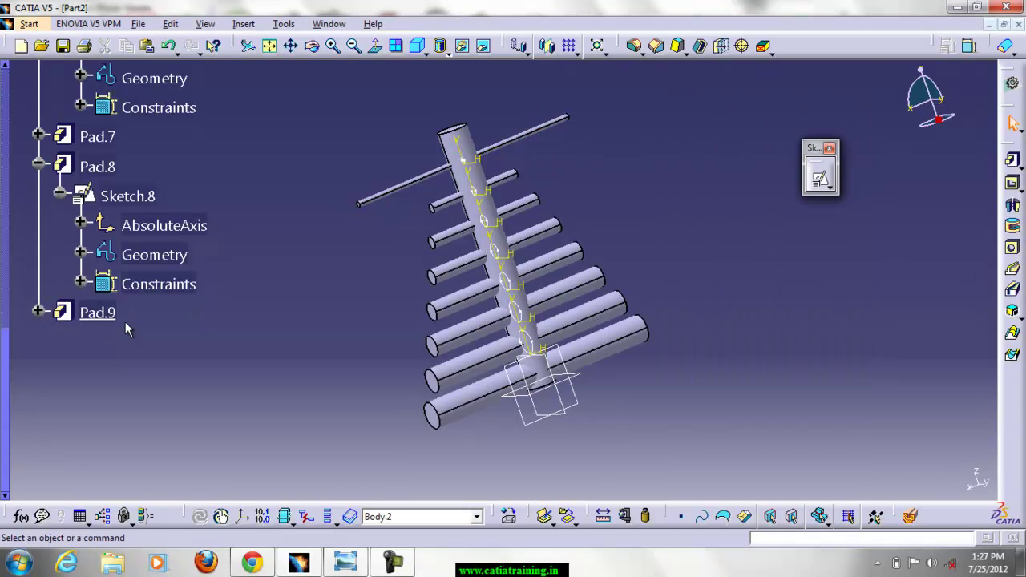
Set the length of the topmost bar's pad, Pad.9, to 60 mm with mirrored extent
double_click(97, 312)
left_click(832, 183)
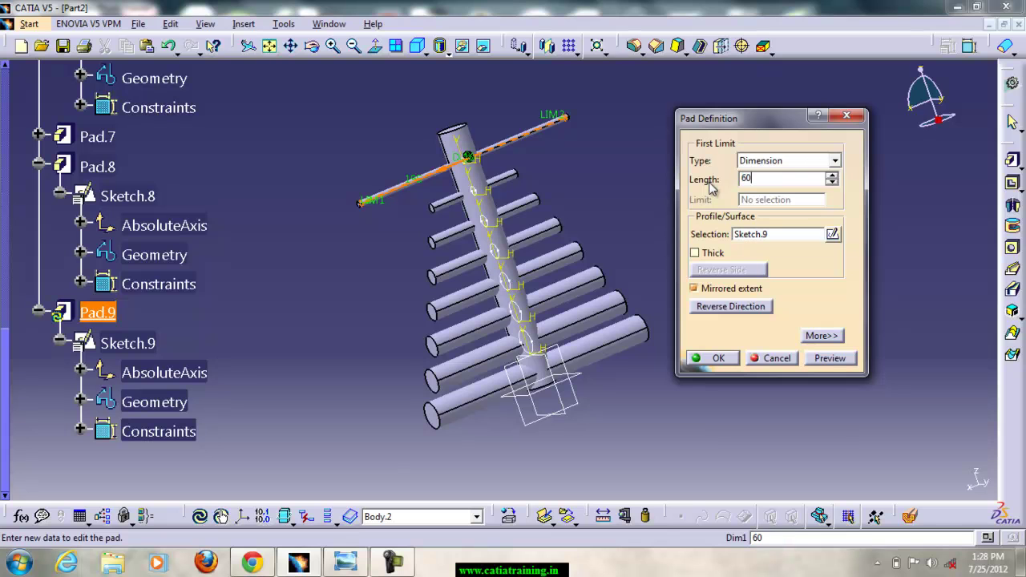
key("Return")
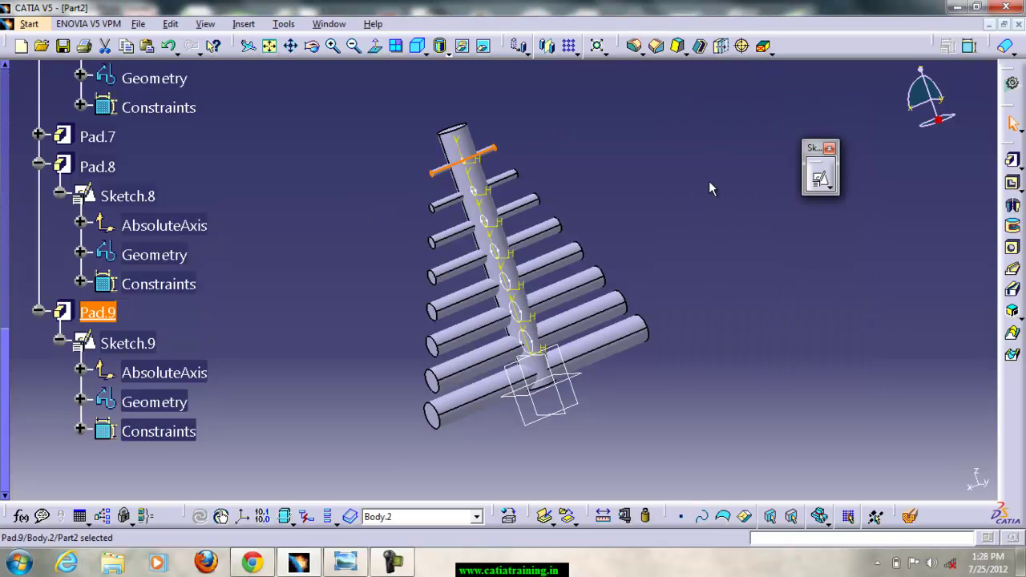
Switch to the sample1 reference picture to examine the bars' arrangement around the column, and return to the CATIA part
left_click(679, 167)
middle_click_drag(635, 186, 577, 147)
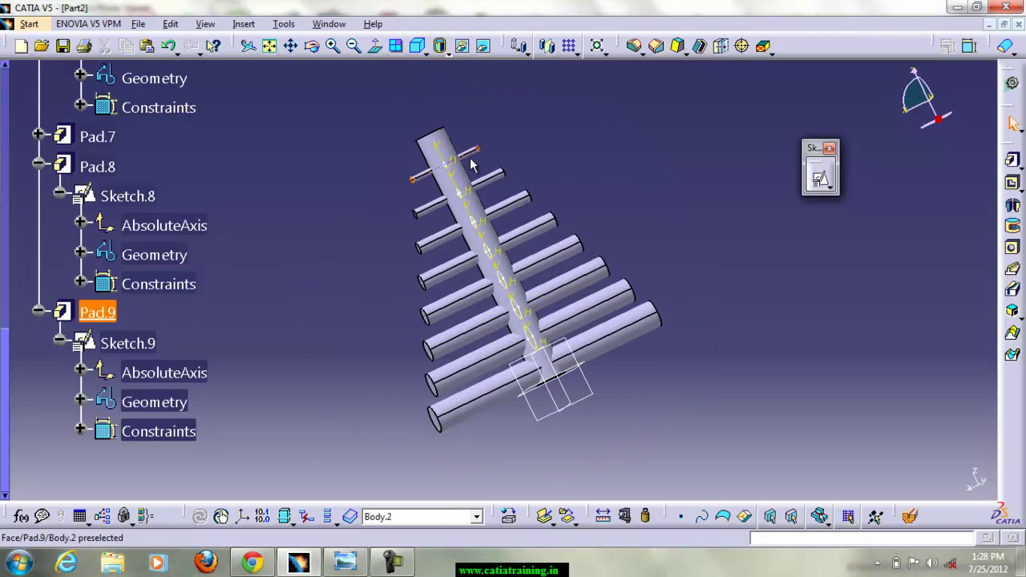
left_click(344, 563)
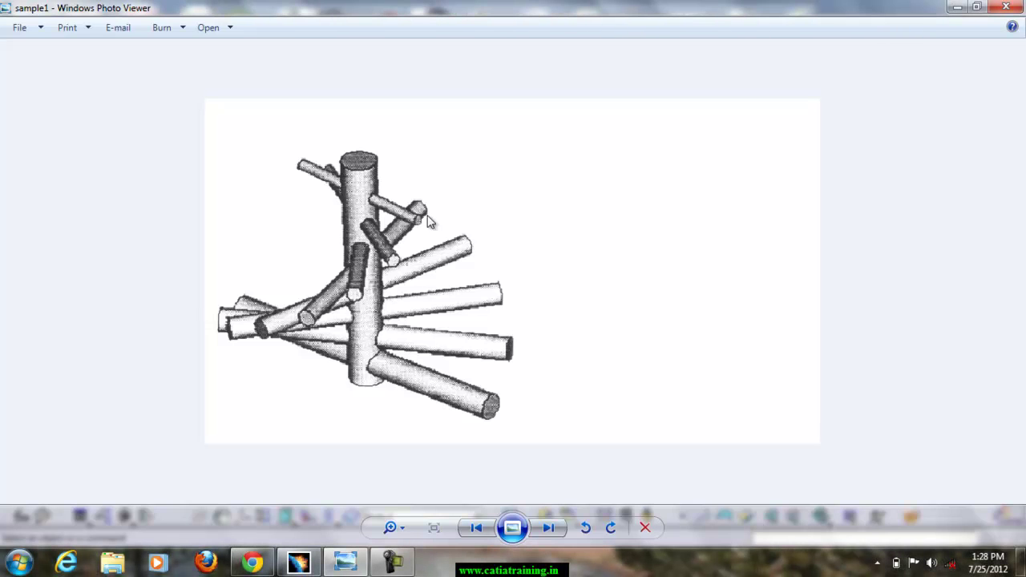
mouse_move(296, 567)
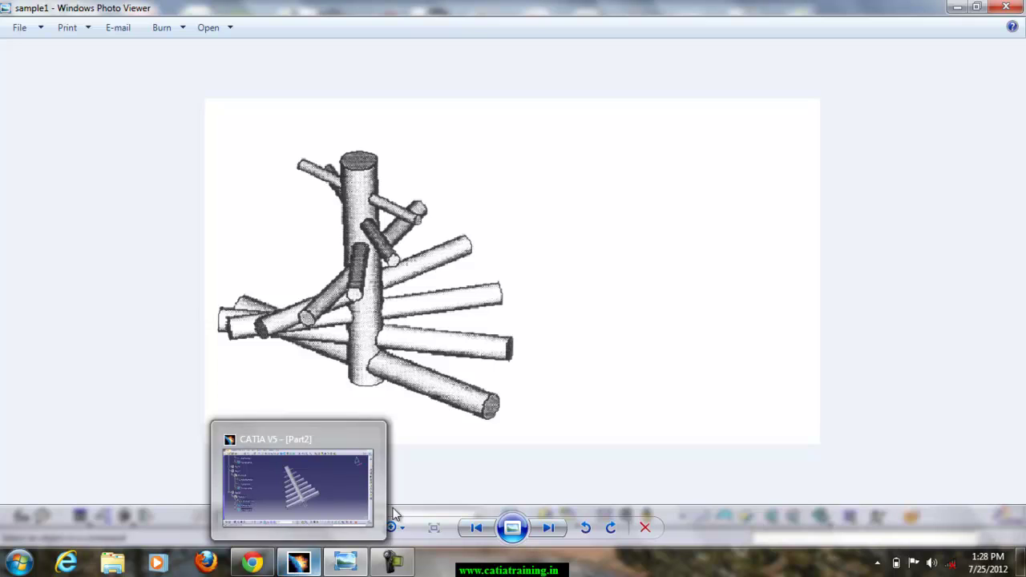
left_click(308, 566)
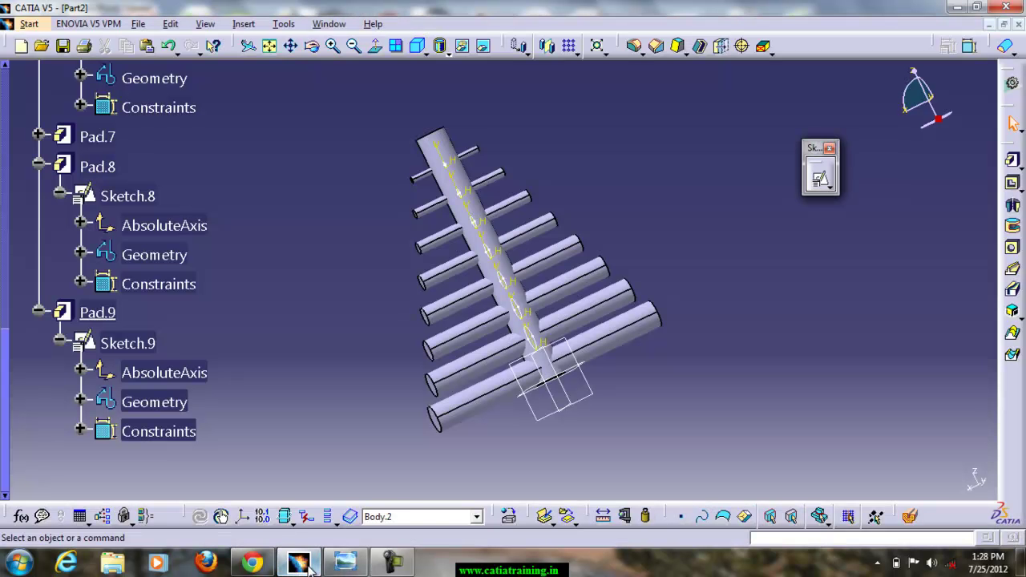
left_click(528, 49)
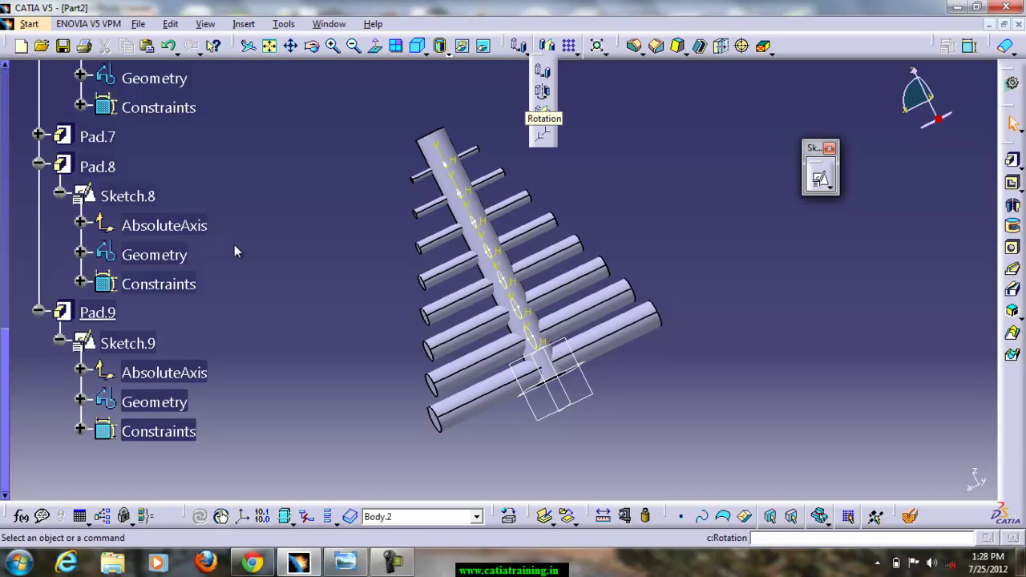
Collapse the expanded branches of Pad.2 through Pad.9 under Body.2 in the specification tree
scroll(285, 218, "up", 5)
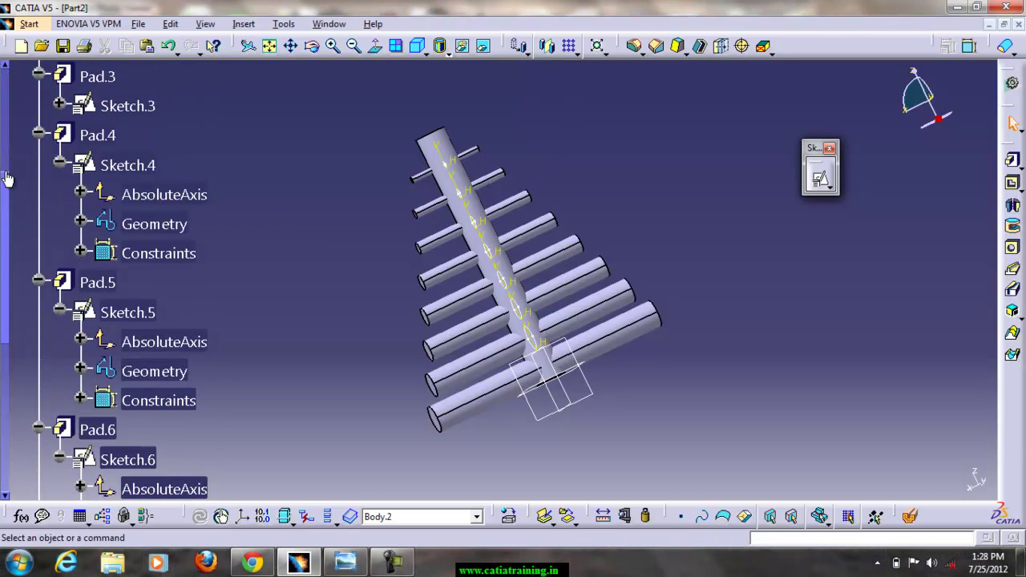
left_click(37, 135)
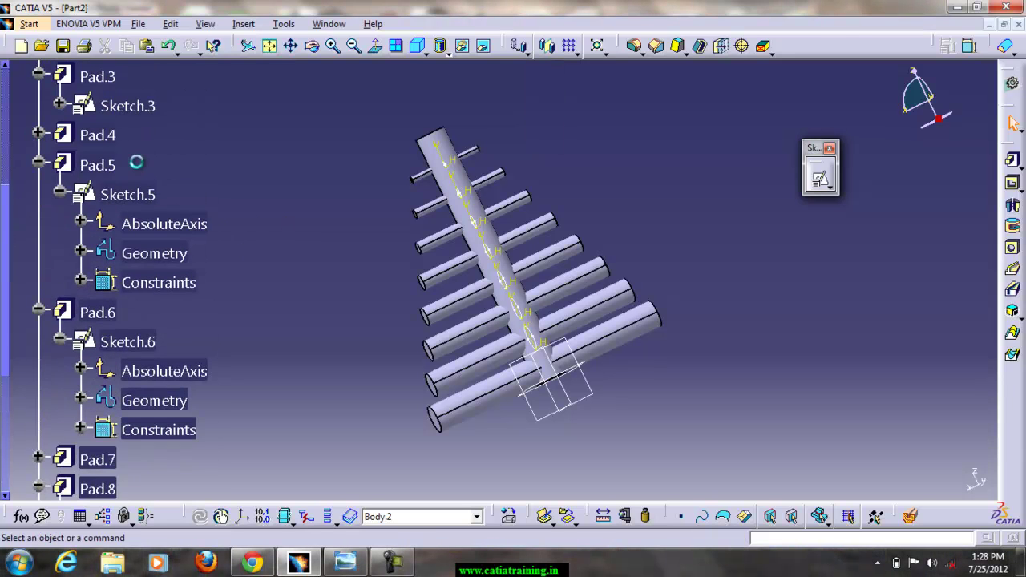
left_click(37, 163)
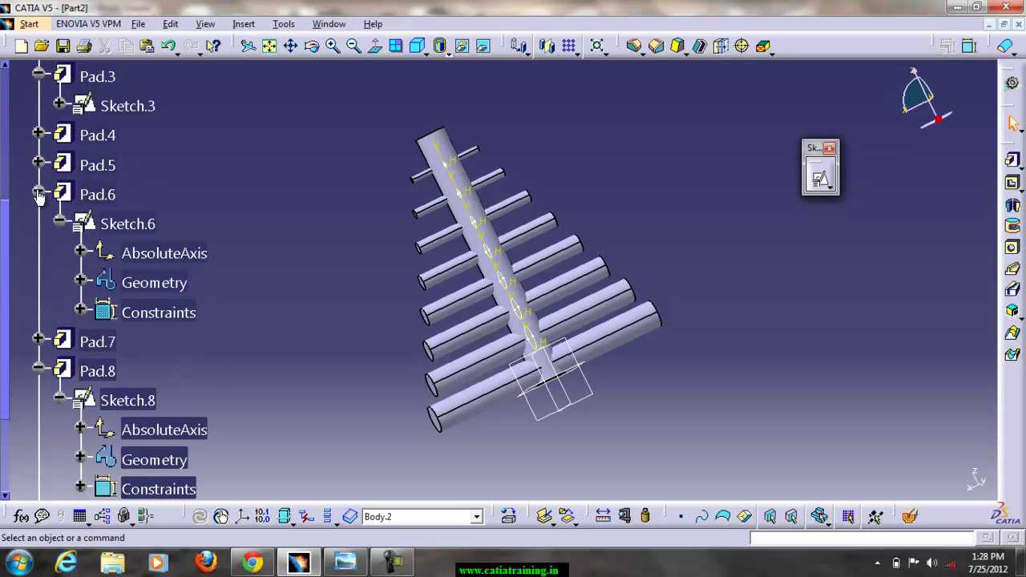
left_click(37, 194)
left_click(37, 253)
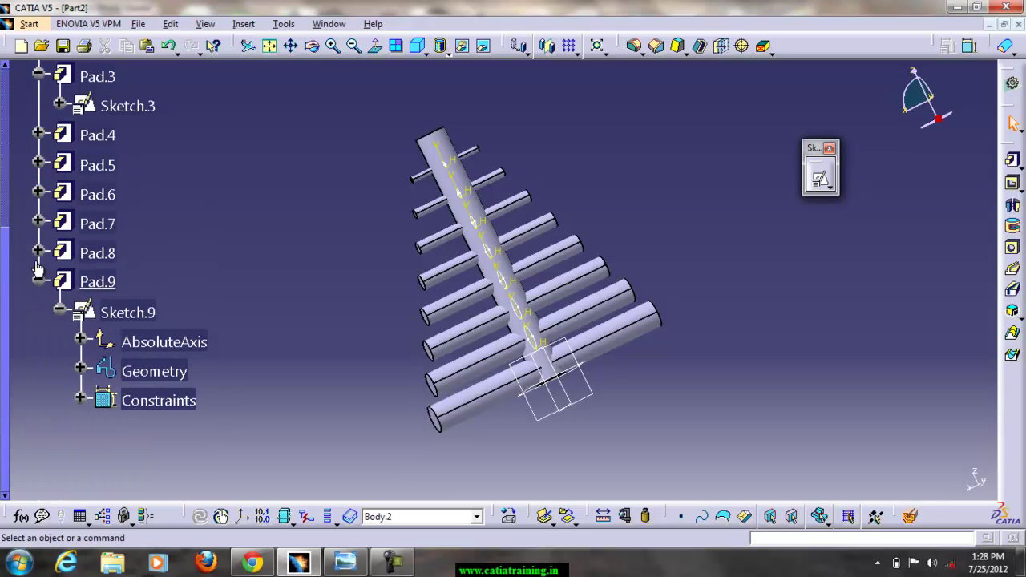
left_click(37, 281)
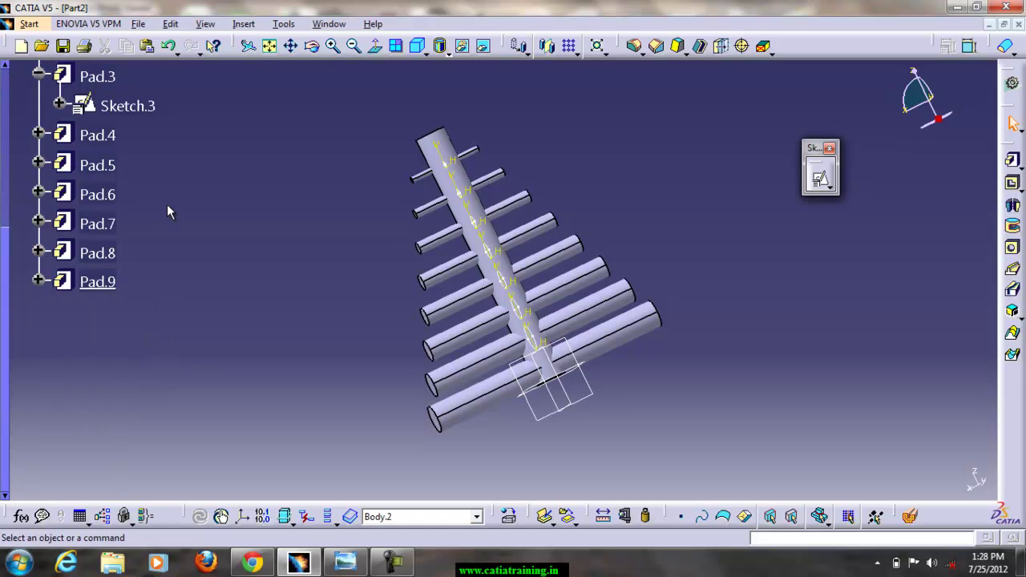
scroll(167, 204, "up", 3)
left_click(38, 206)
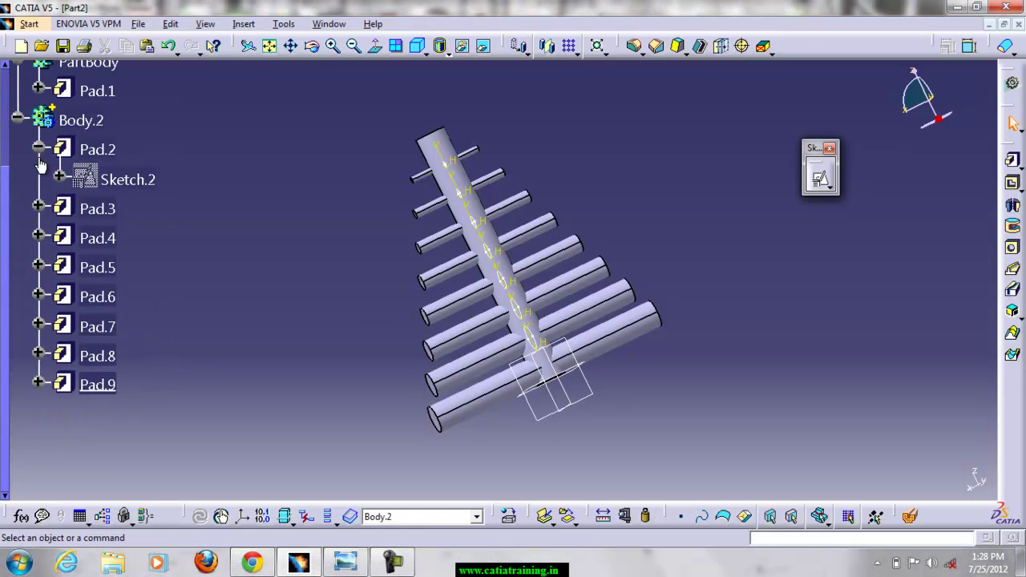
left_click(38, 148)
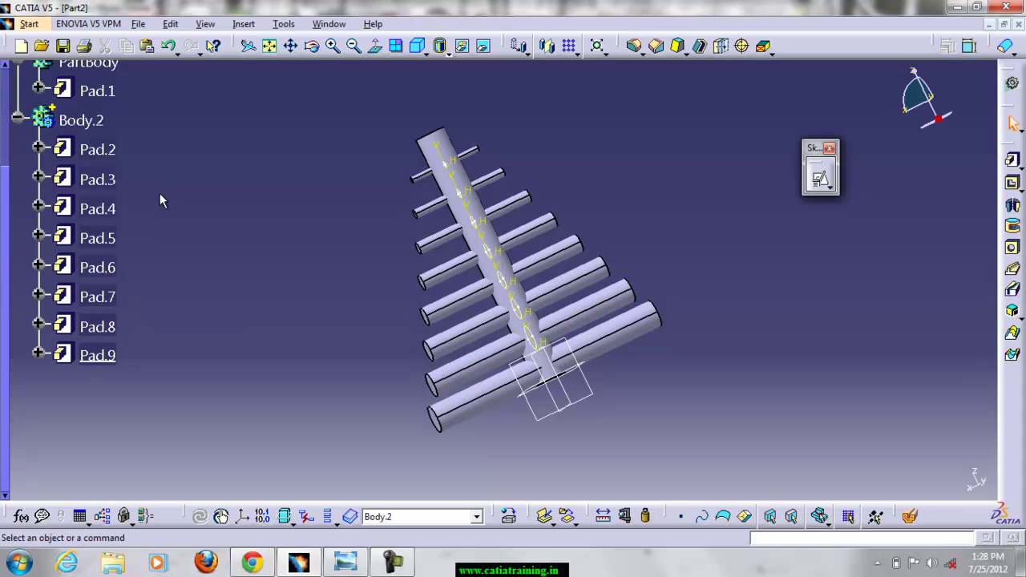
Insert Pad.2 and Pad.3, the two lowest bars, each in a new body of its own
right_click(106, 150)
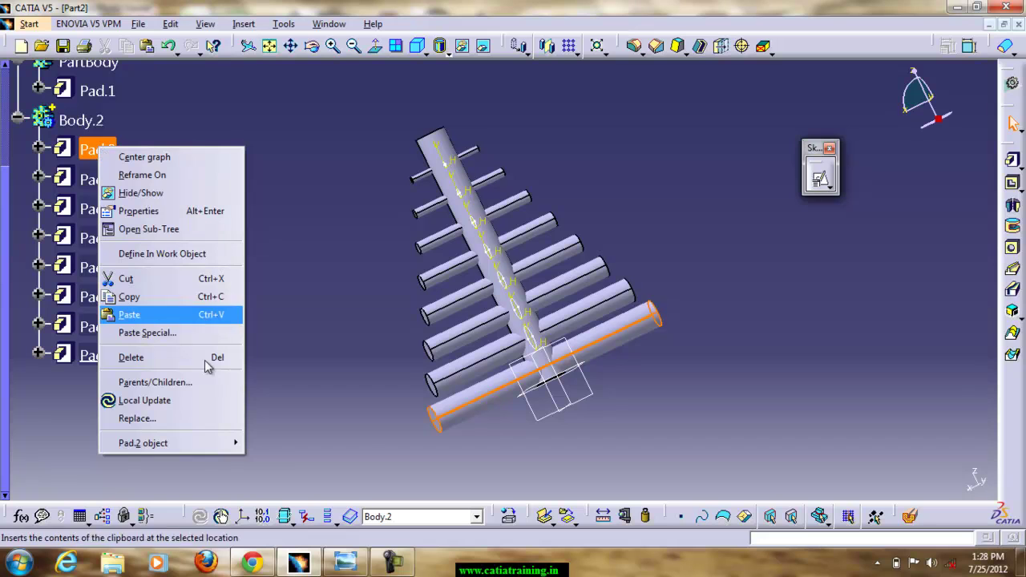
mouse_move(216, 442)
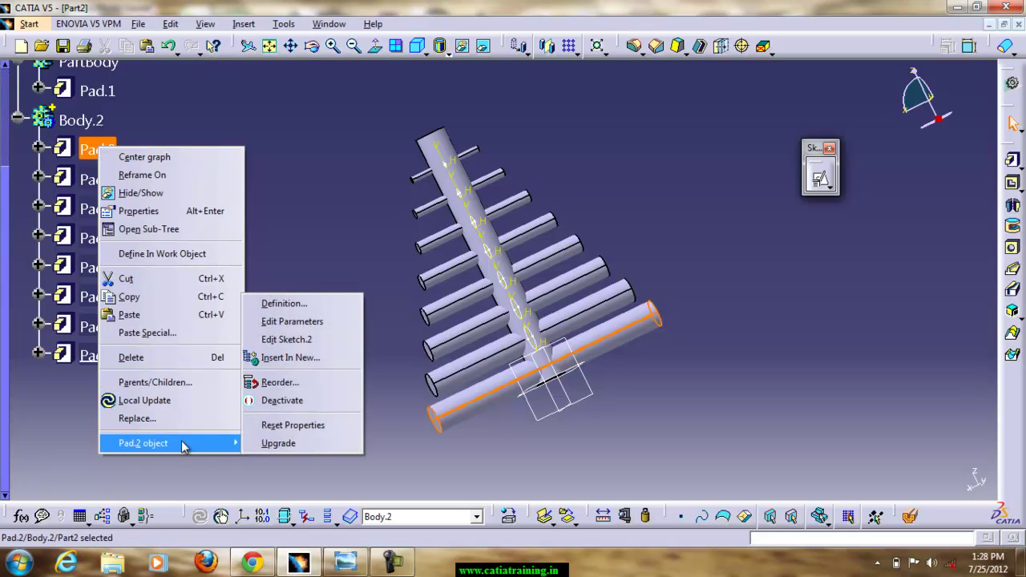
left_click(303, 362)
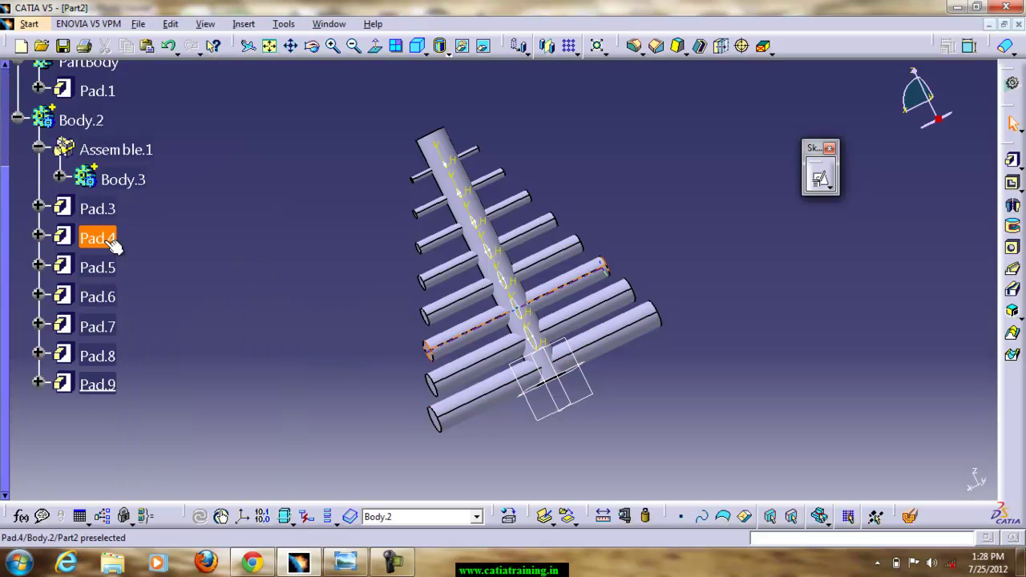
right_click(106, 213)
mouse_move(201, 505)
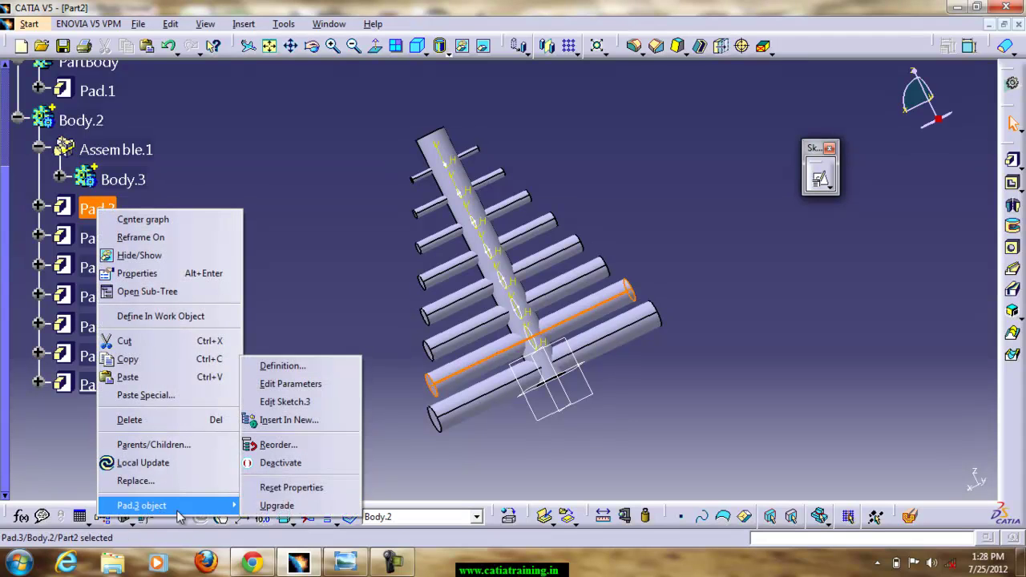
left_click(288, 419)
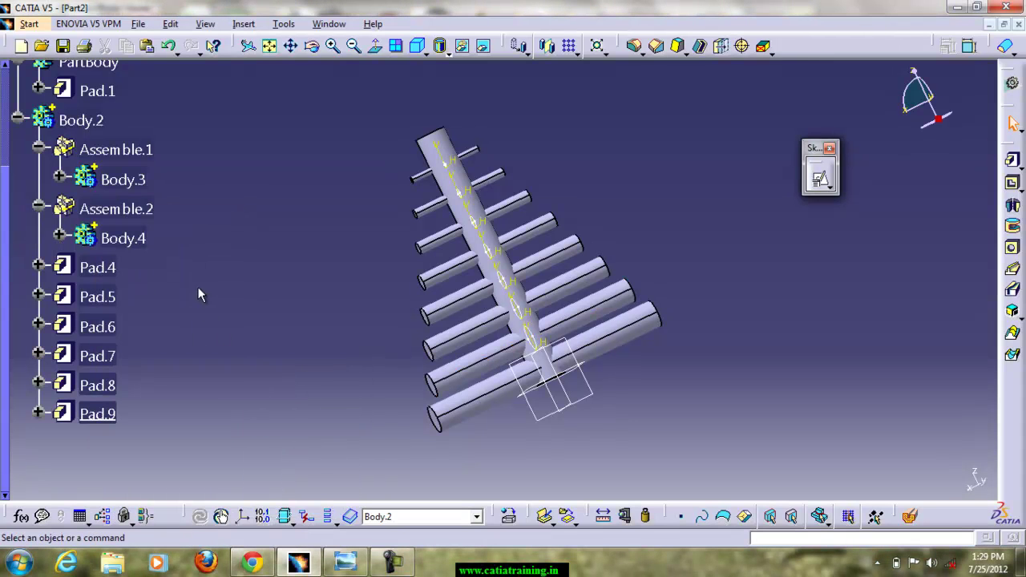
Insert Pad.4 and Pad.5, the third and fourth bars, each in a new separate body
right_click(95, 272)
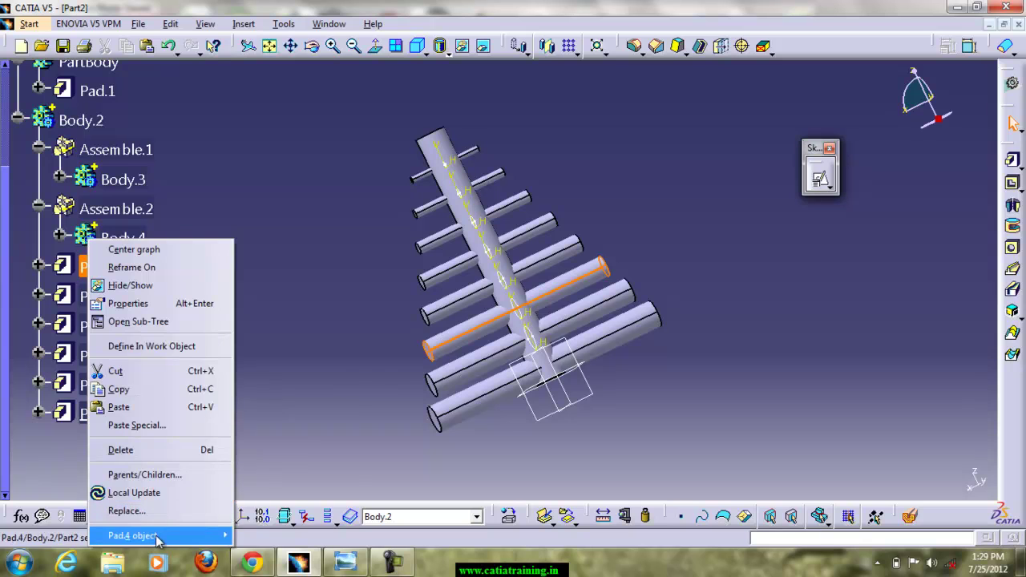
mouse_move(213, 545)
left_click(311, 452)
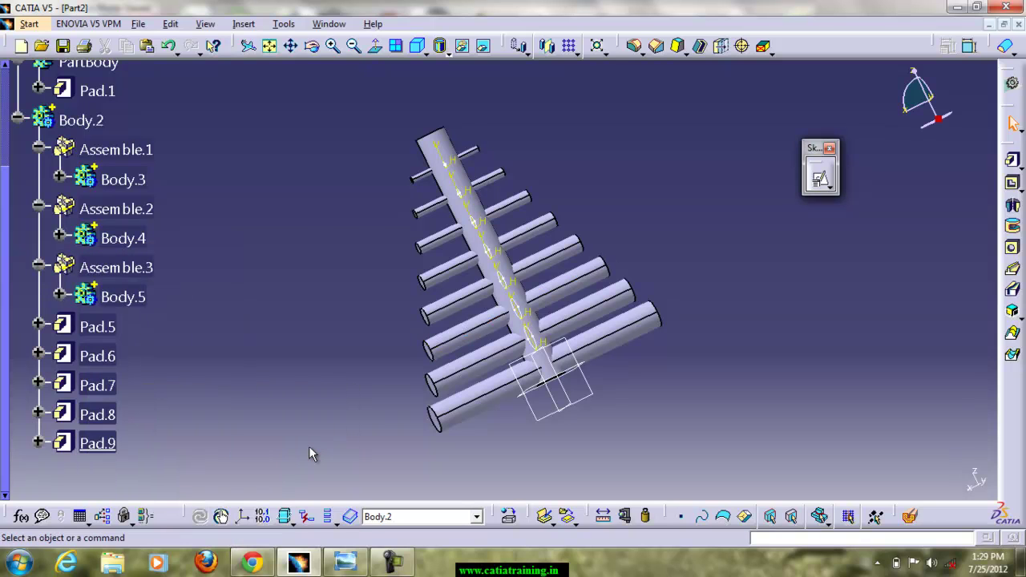
right_click(94, 333)
mouse_move(135, 322)
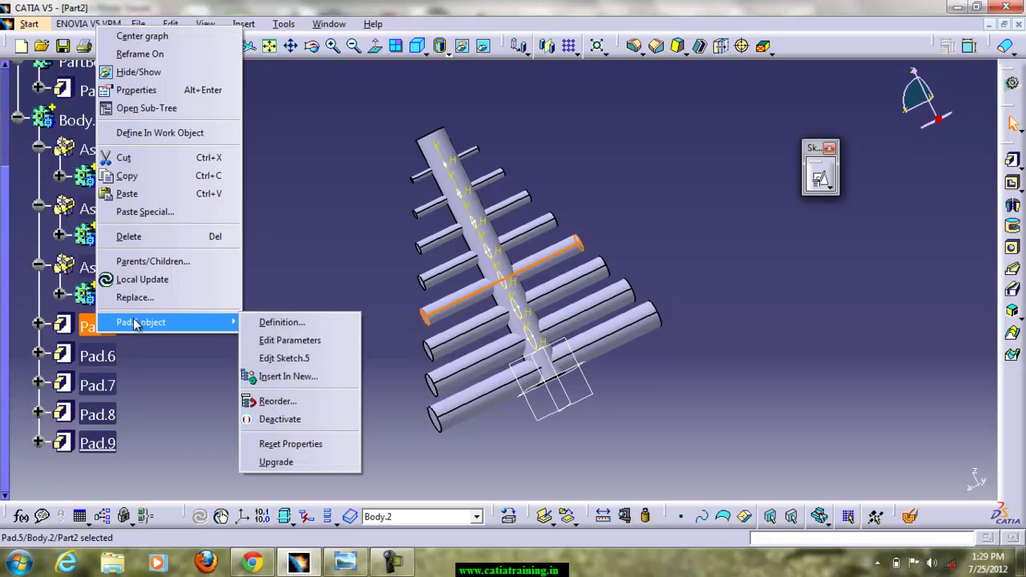
left_click(309, 385)
Insert Pad.6 and Pad.7, the fifth and sixth bars, each in a new separate body
right_click(106, 385)
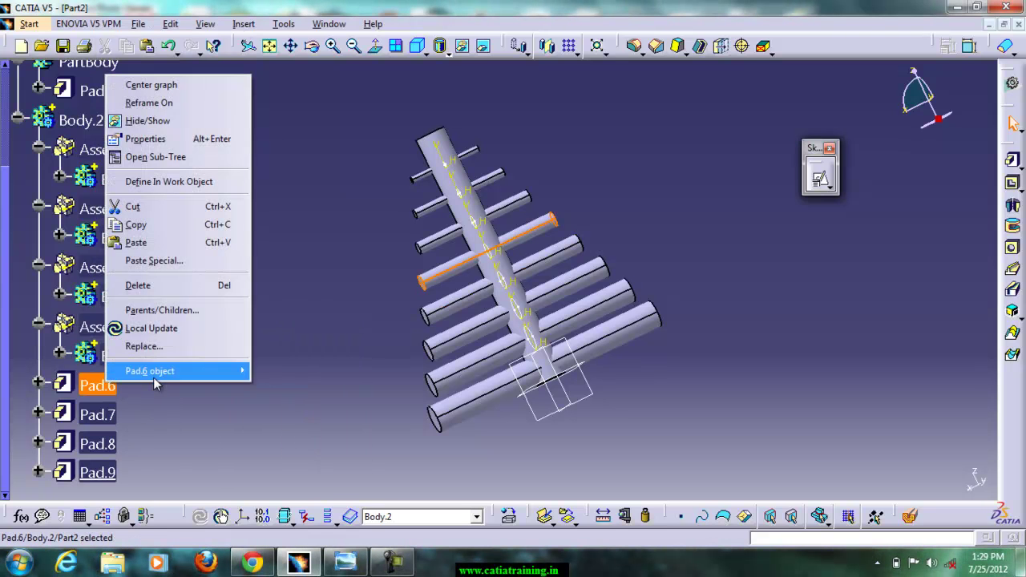
mouse_move(184, 371)
left_click(280, 425)
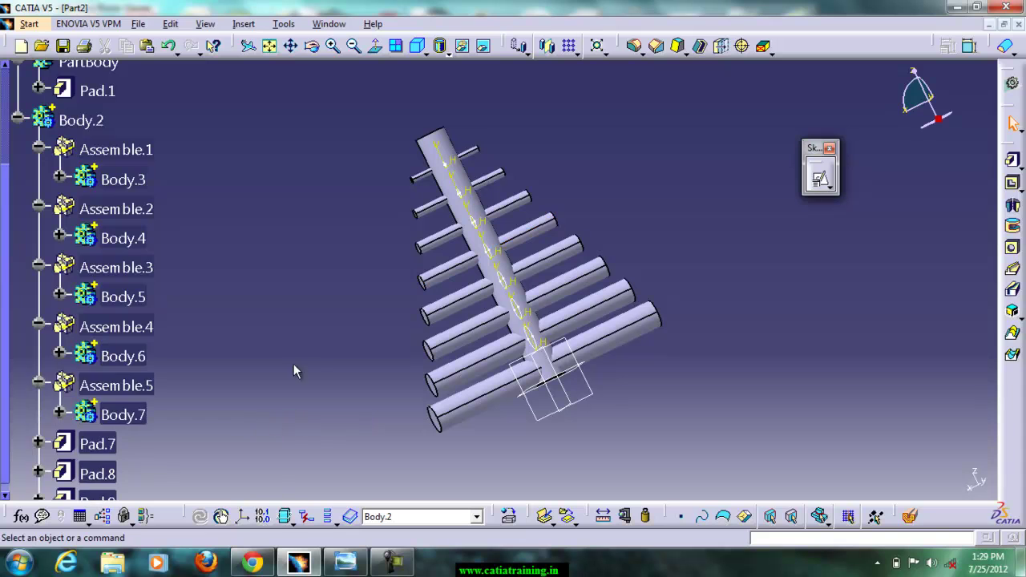
scroll(297, 321, "down", 3)
right_click(96, 355)
mouse_move(138, 348)
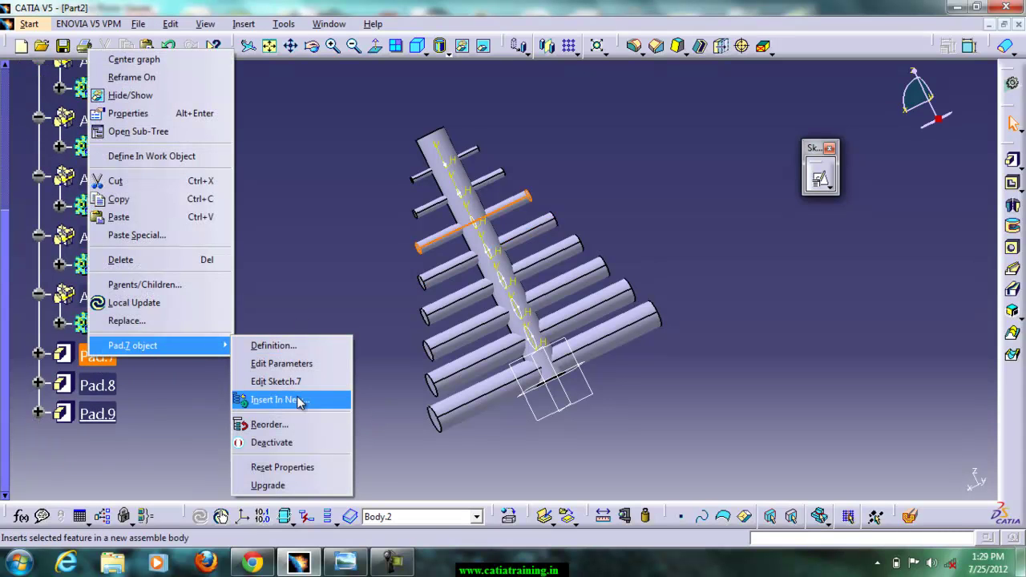
left_click(297, 399)
Insert Pad.8 and Pad.9, the two topmost bars, each in a new separate body
right_click(103, 415)
mouse_move(159, 400)
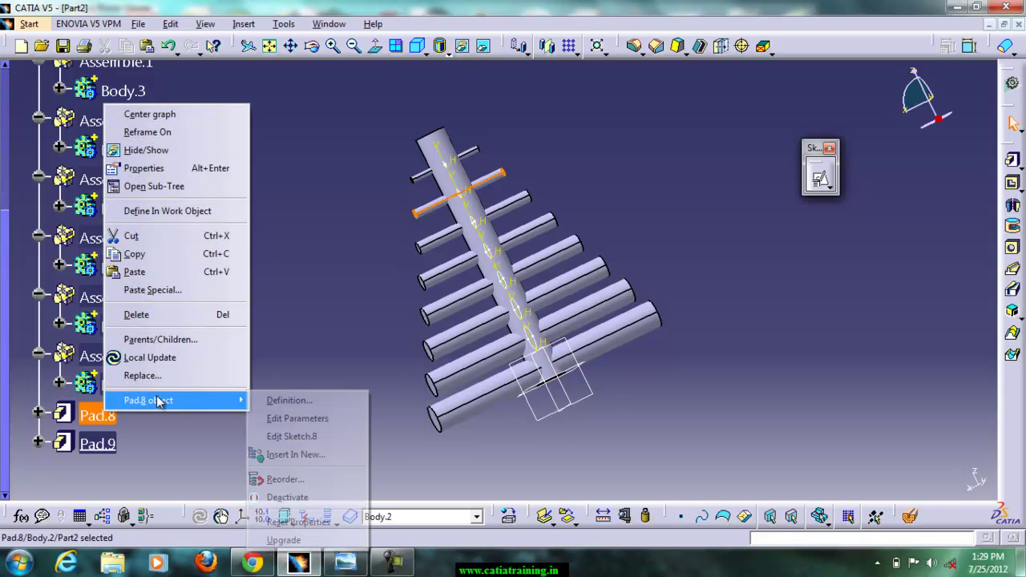
left_click(297, 454)
scroll(240, 385, "down", 3)
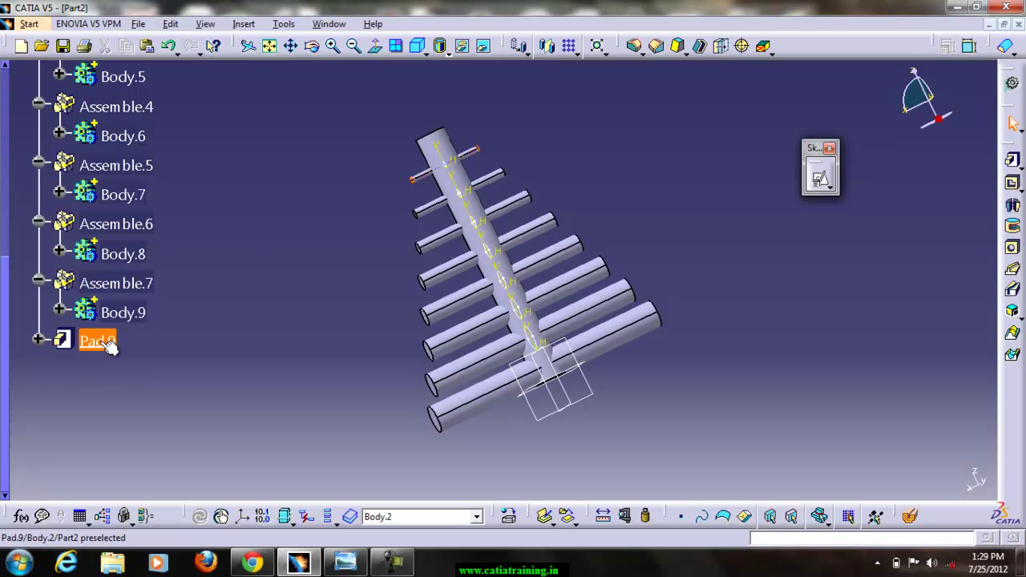
right_click(107, 343)
mouse_move(192, 329)
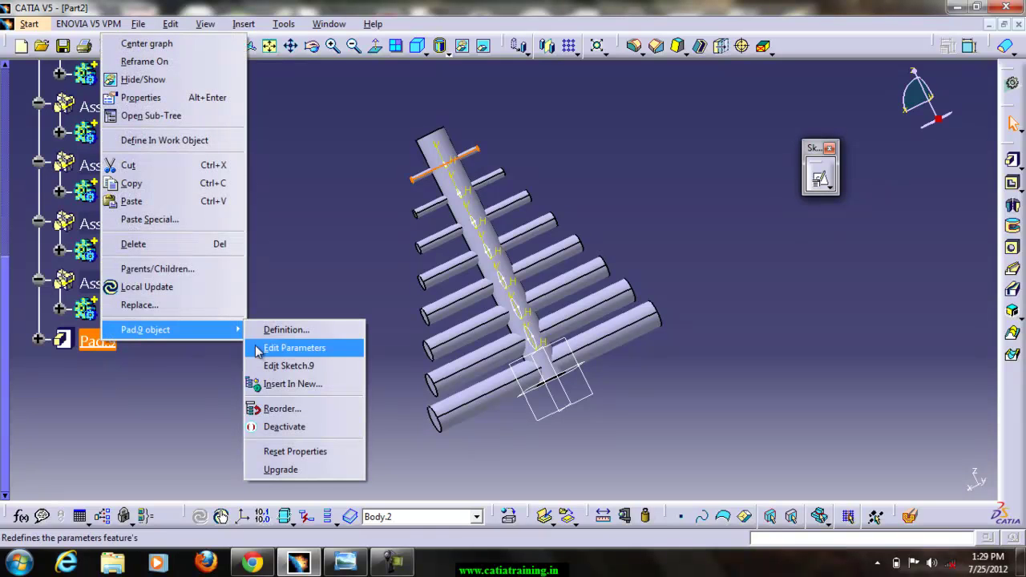
left_click(294, 384)
Examine the contents of Body.3 and Body.4 in the specification tree, collapsing both again
scroll(259, 328, "up", 9)
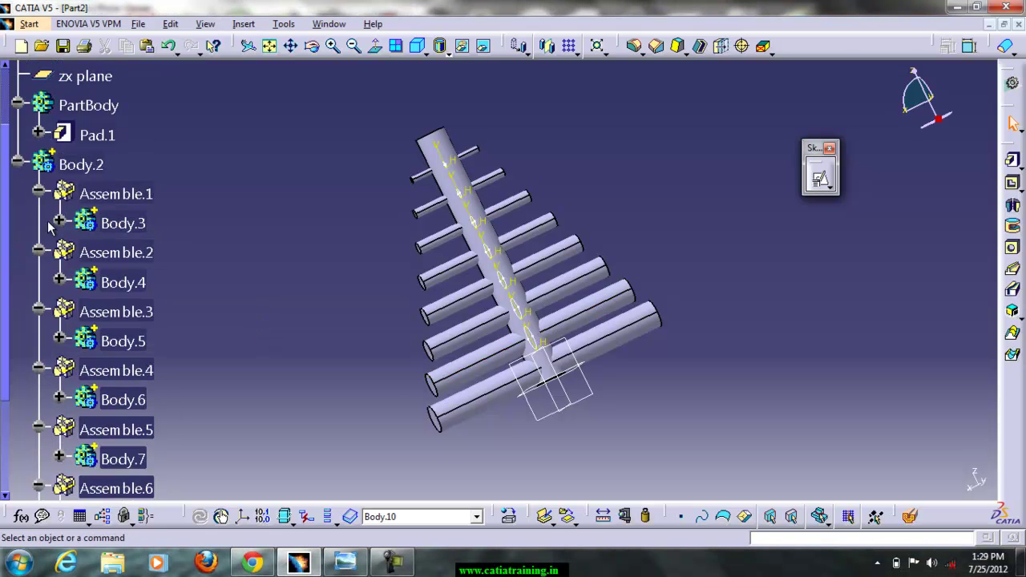
left_click(58, 222)
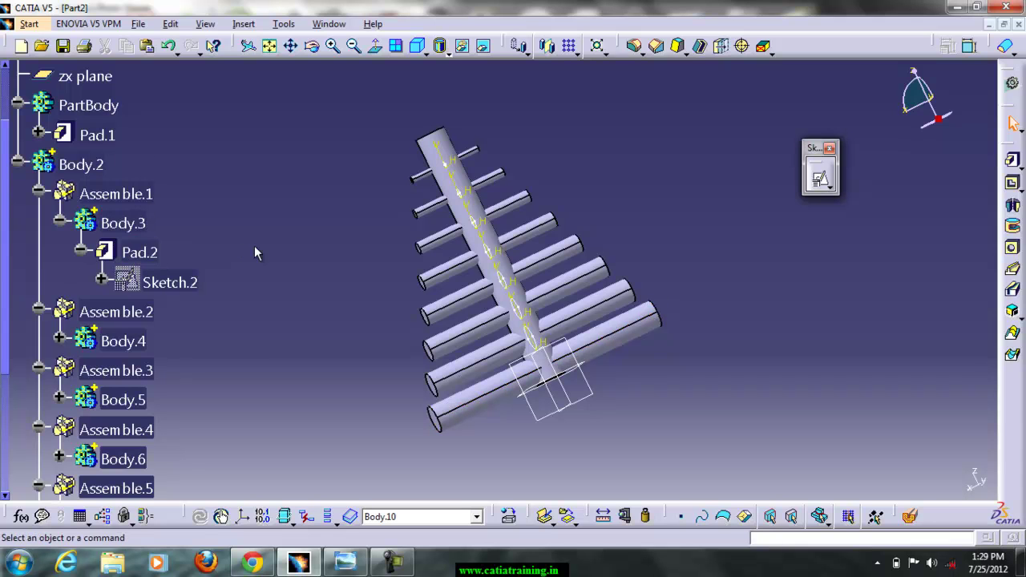
scroll(161, 252, "down", 3)
left_click(58, 162)
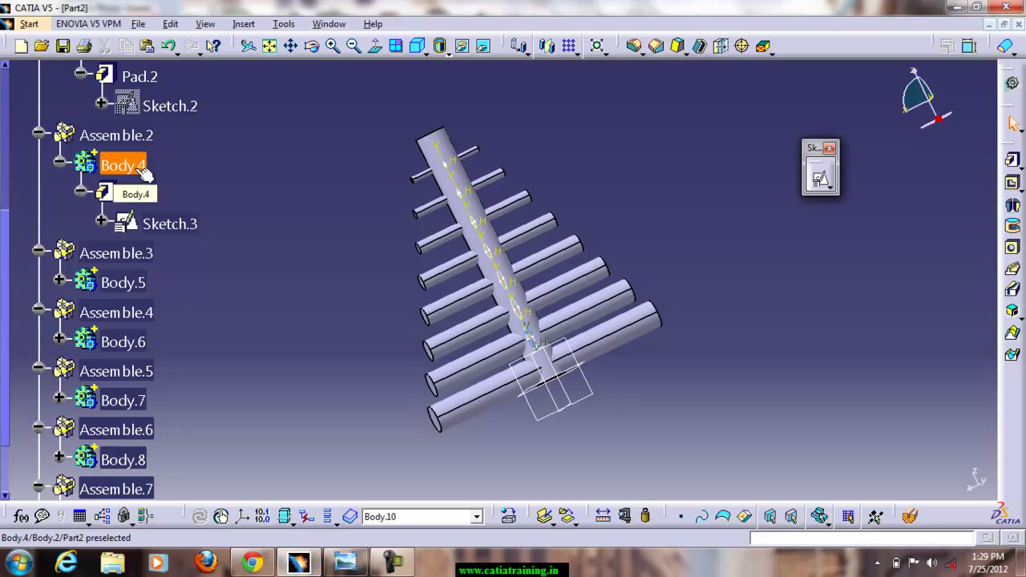
left_click(64, 170)
scroll(112, 165, "up", 2)
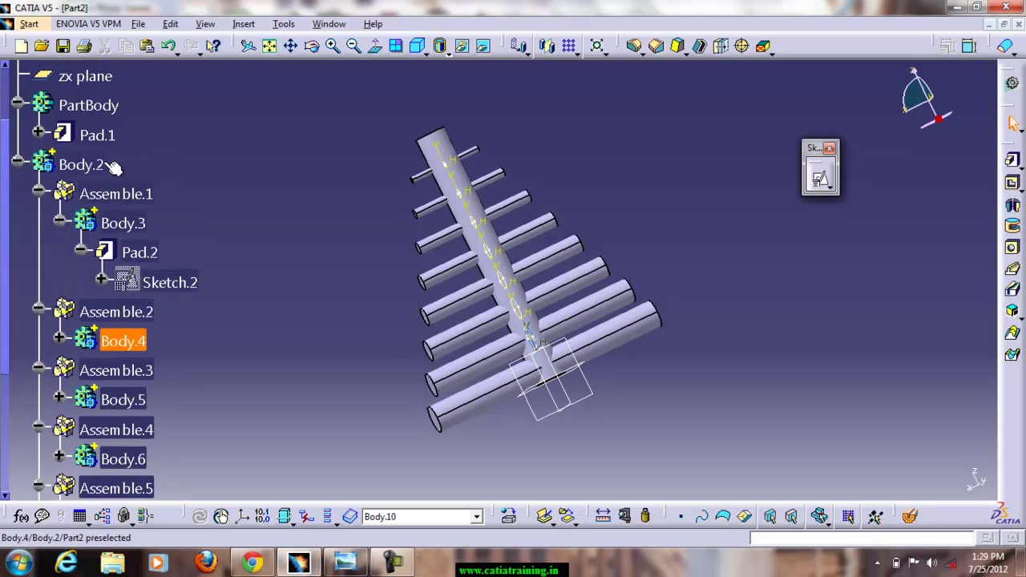
left_click(60, 223)
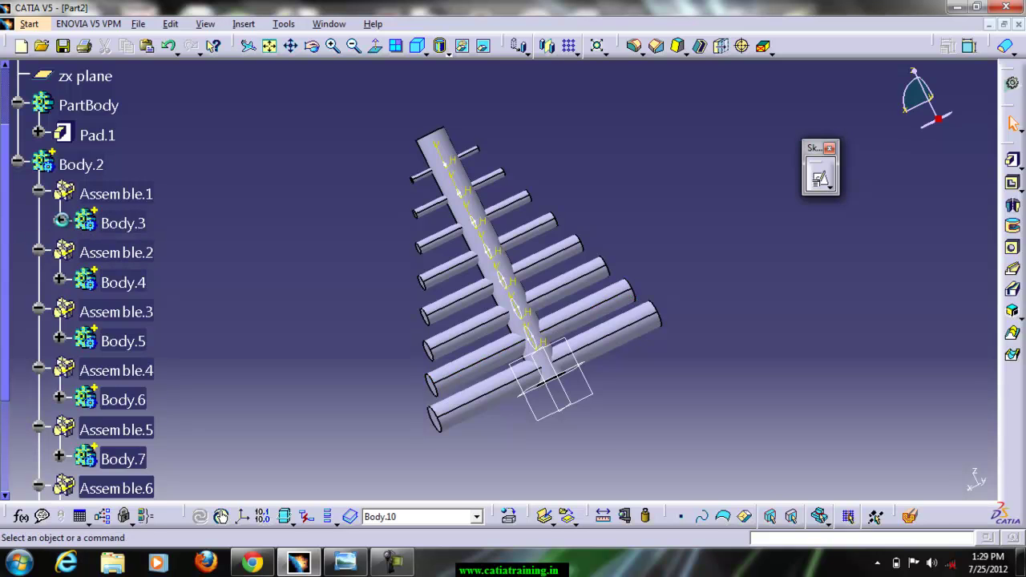
Check the pad definition of Pad.3 in Body.4, keeping its settings, and define Pad.3 as the in-work object
left_click(61, 220)
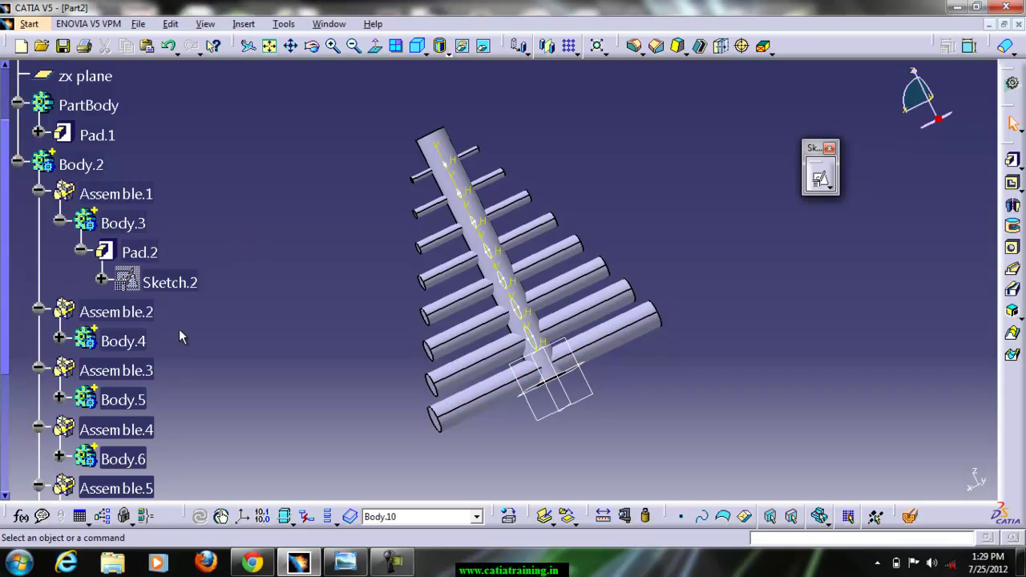
left_click(60, 338)
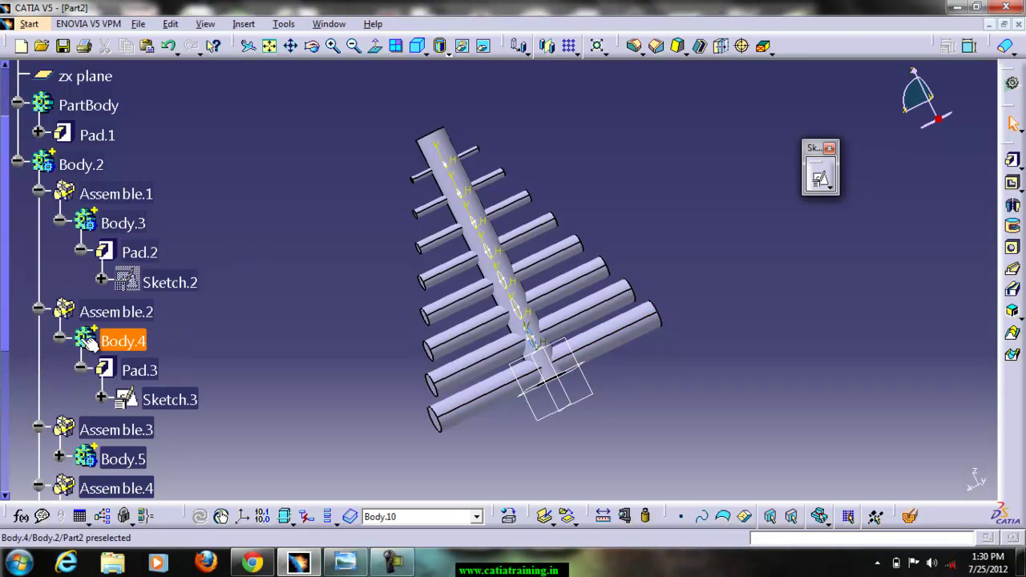
scroll(246, 324, "down", 1)
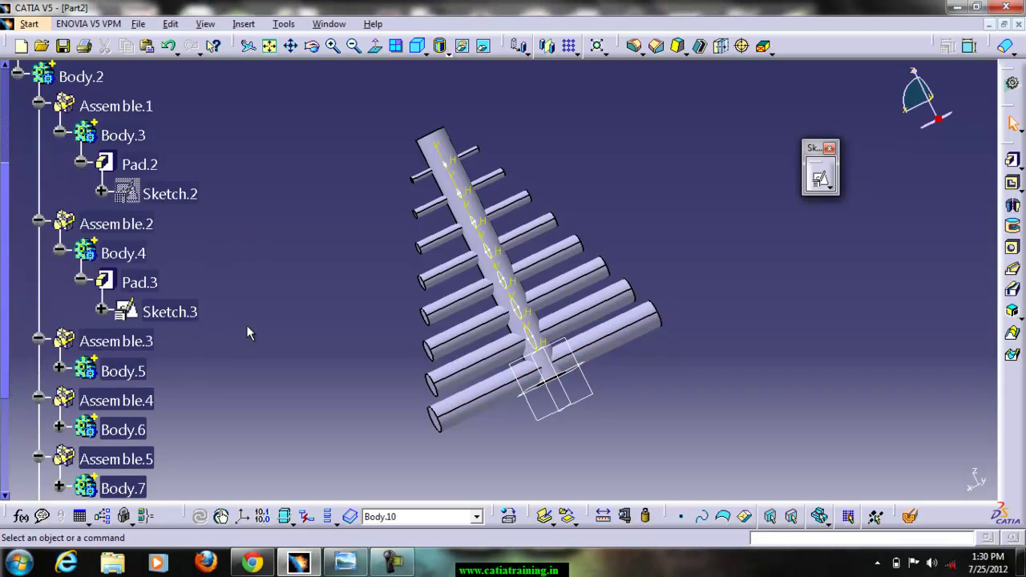
double_click(138, 281)
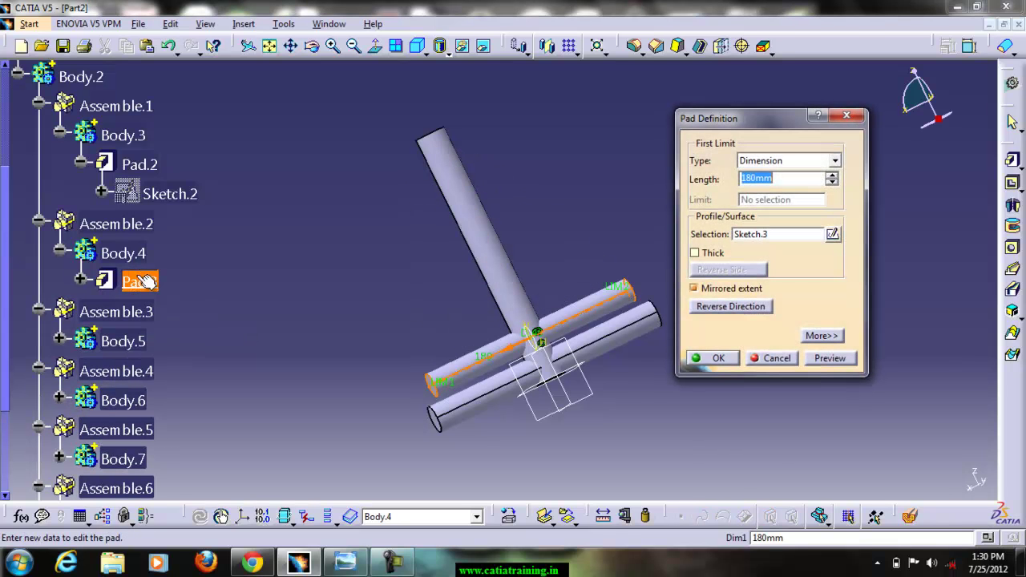
left_click(718, 358)
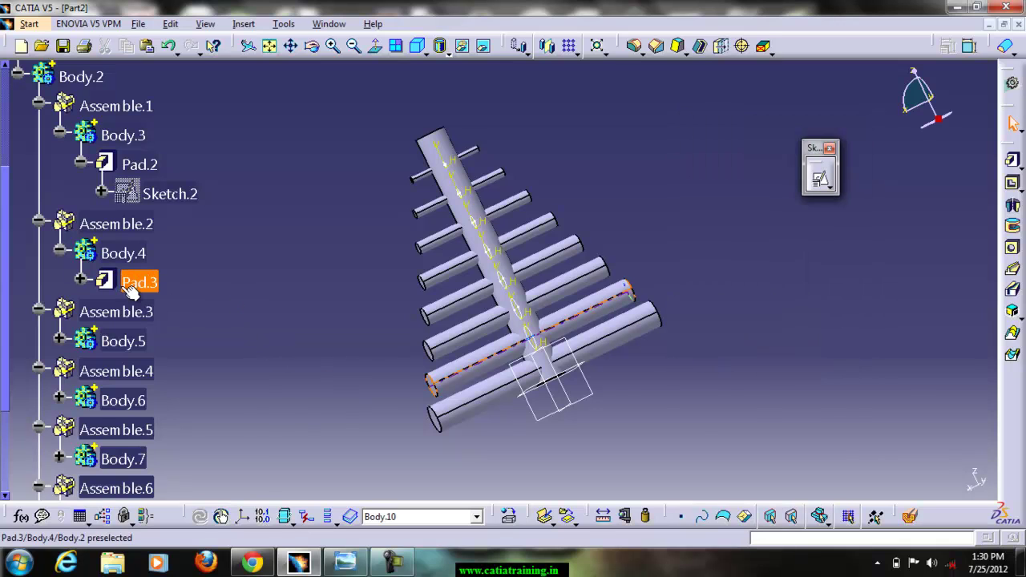
right_click(130, 291)
left_click(189, 346)
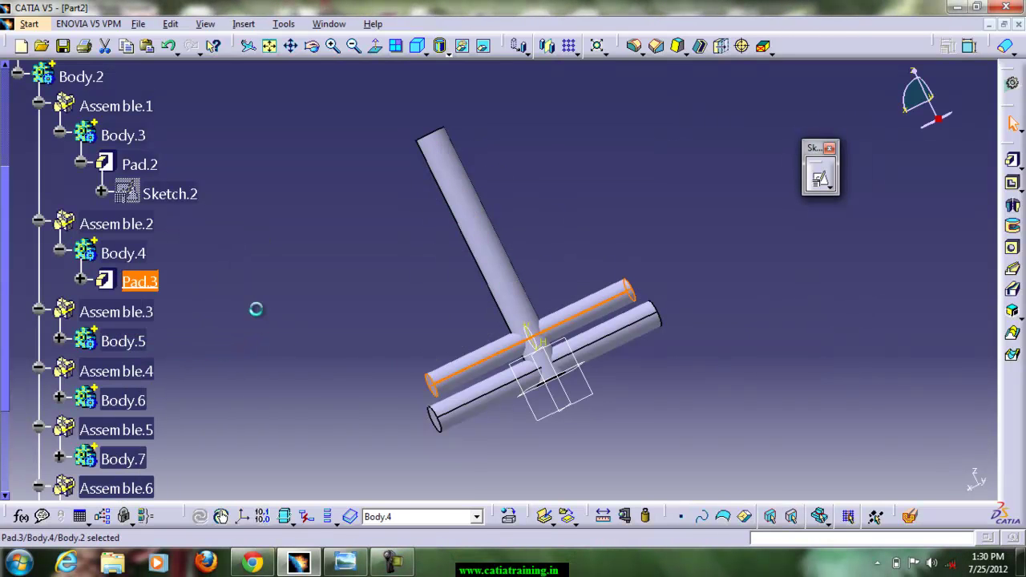
Rotate Body.4, the second bar, by 15 degrees about the Z axis, keeping the transformation specifications
left_click(526, 55)
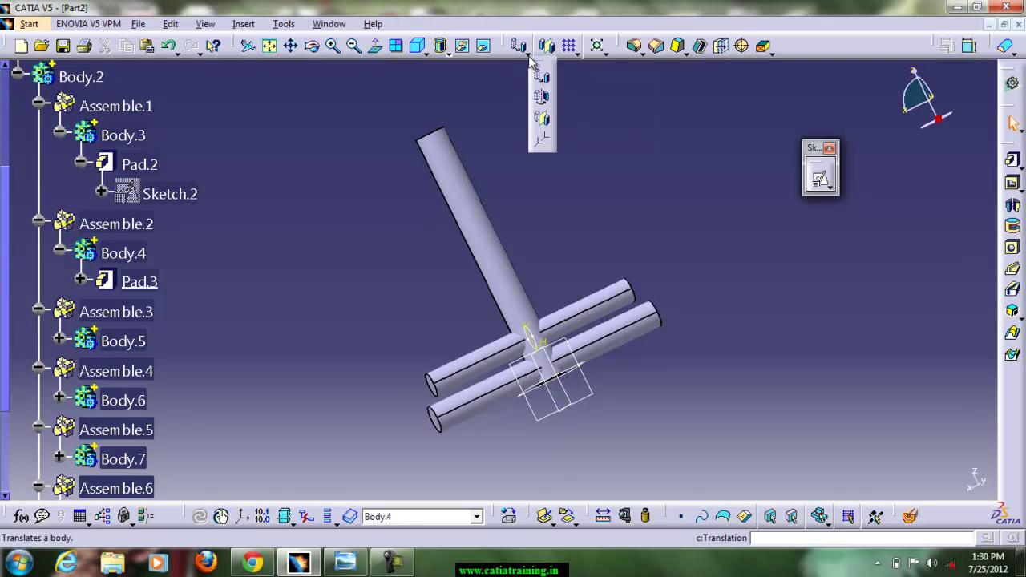
left_click(542, 97)
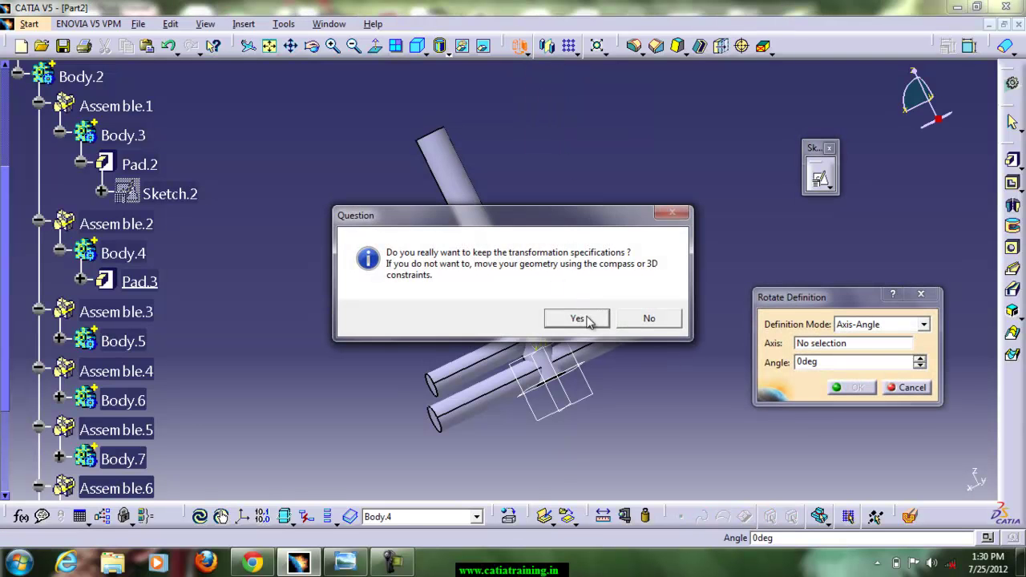
left_click(577, 318)
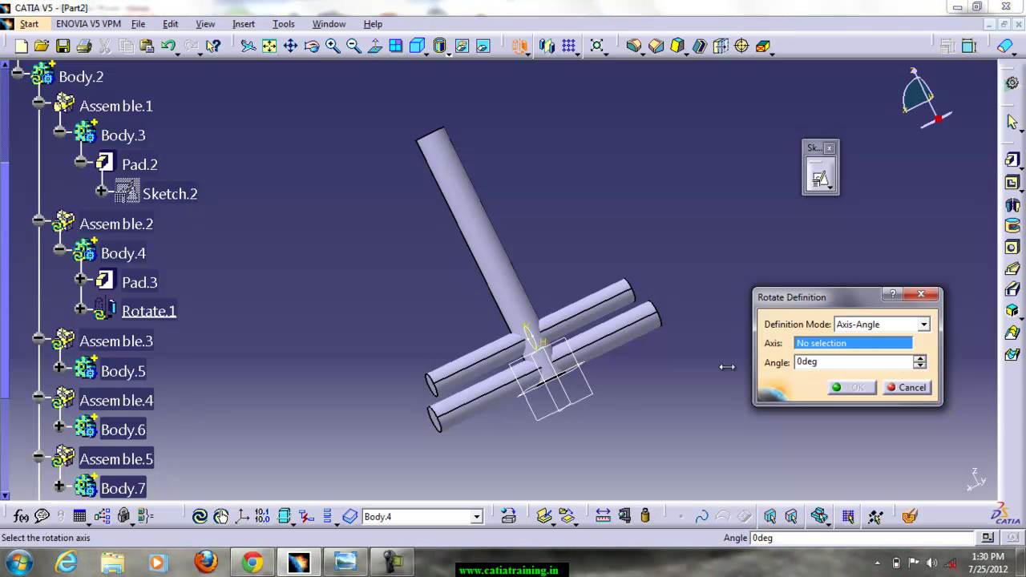
middle_click_drag(597, 266, 626, 296)
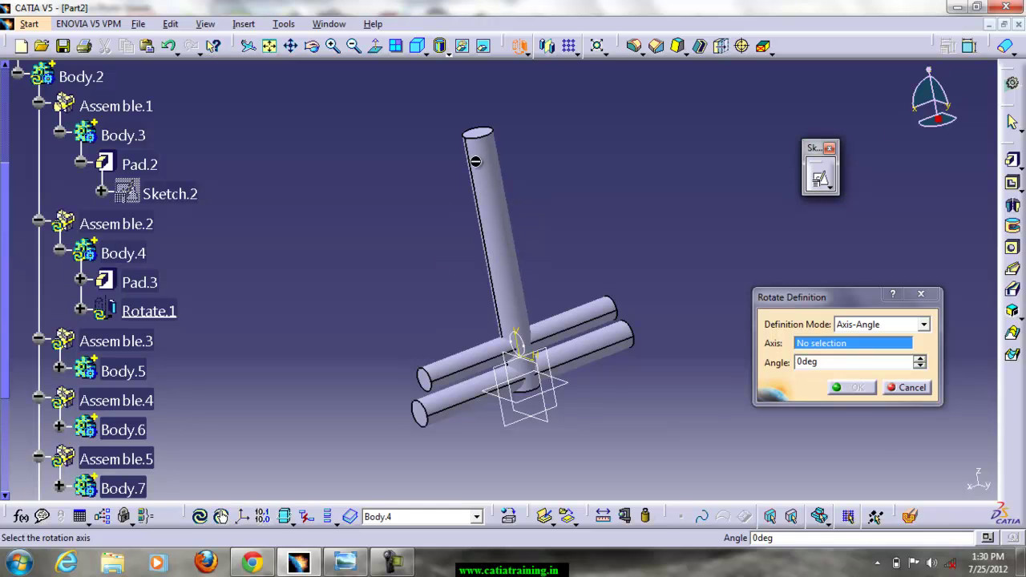
right_click(819, 344)
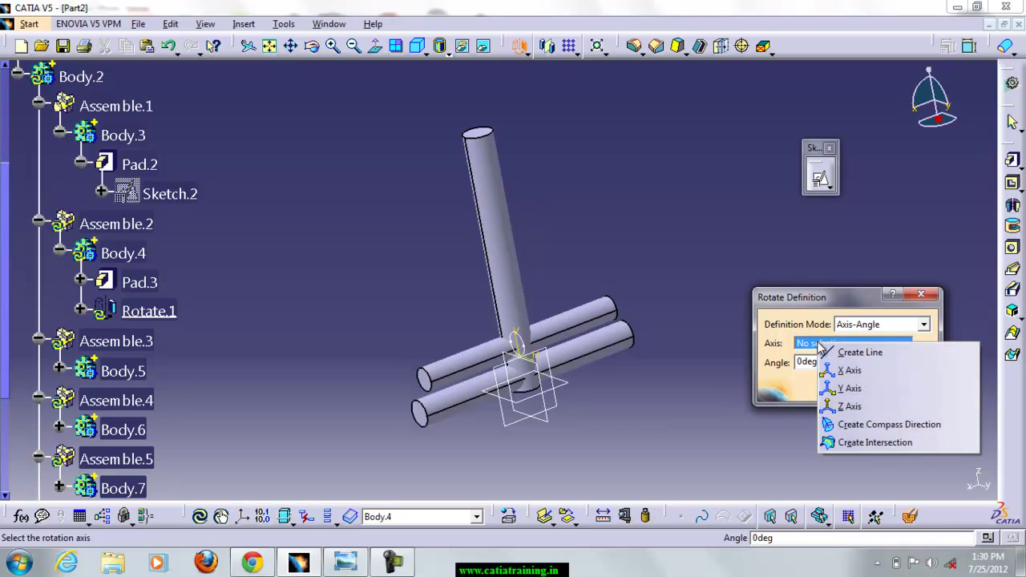
left_click(848, 407)
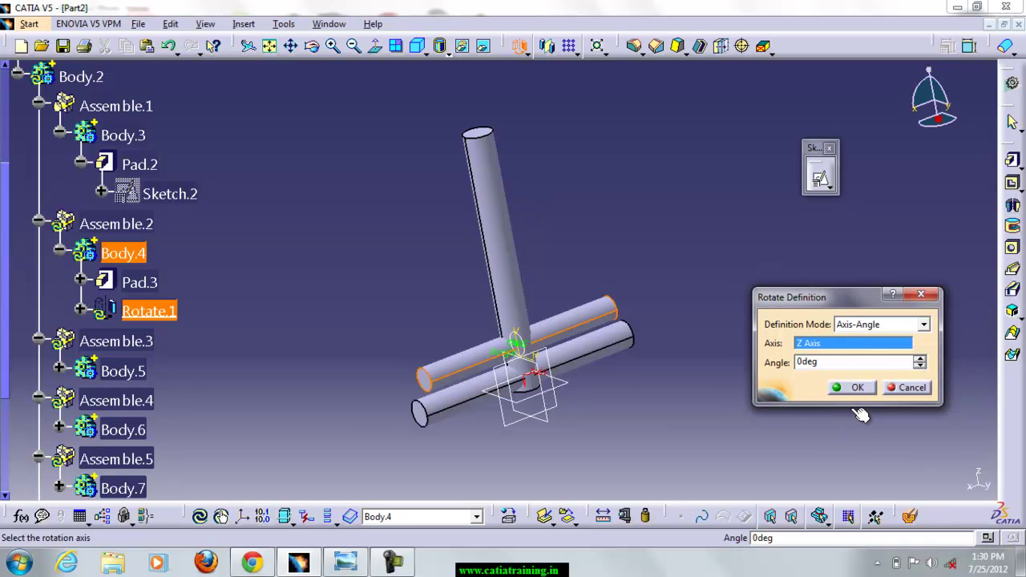
left_click(919, 357)
left_click(919, 357)
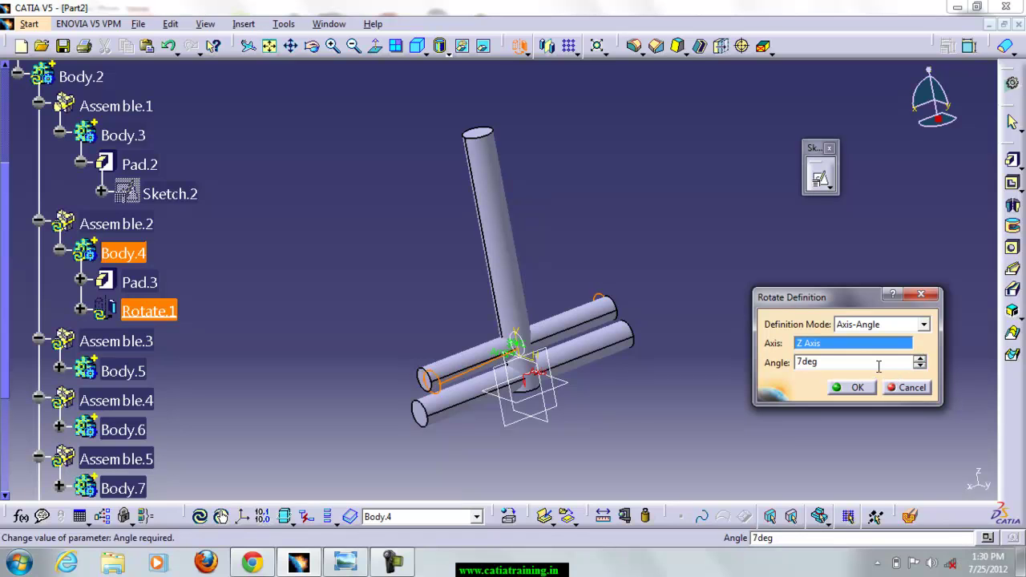
double_click(878, 366)
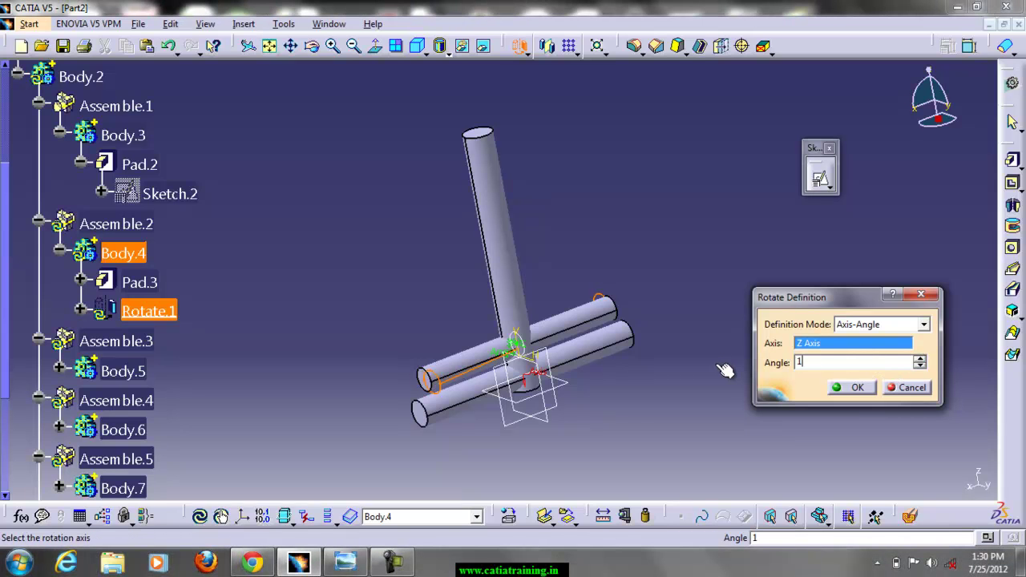
left_click(851, 387)
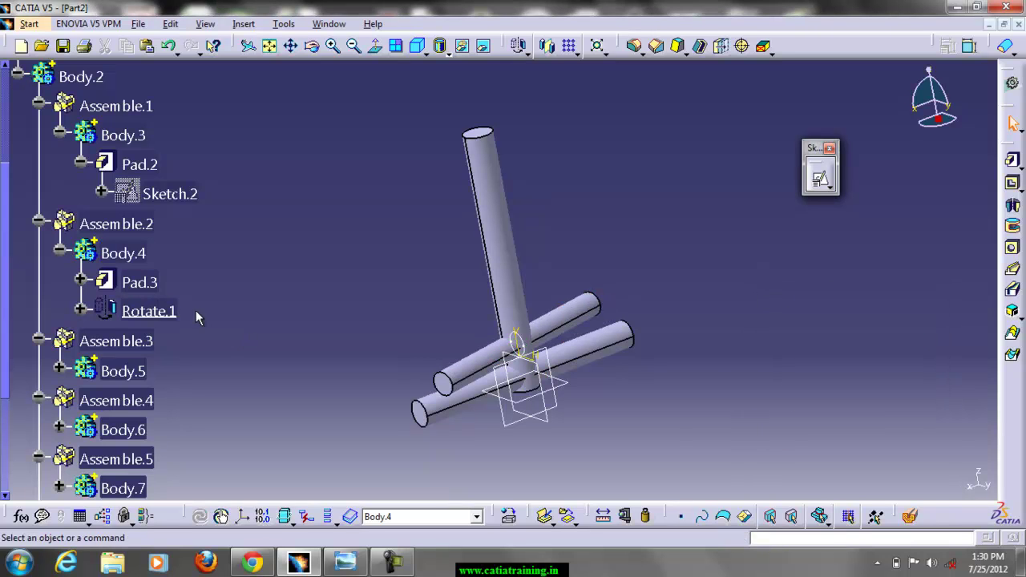
Expand Body.5 in the specification tree and define its Pad.4 as the in-work object
scroll(186, 307, "down", 1)
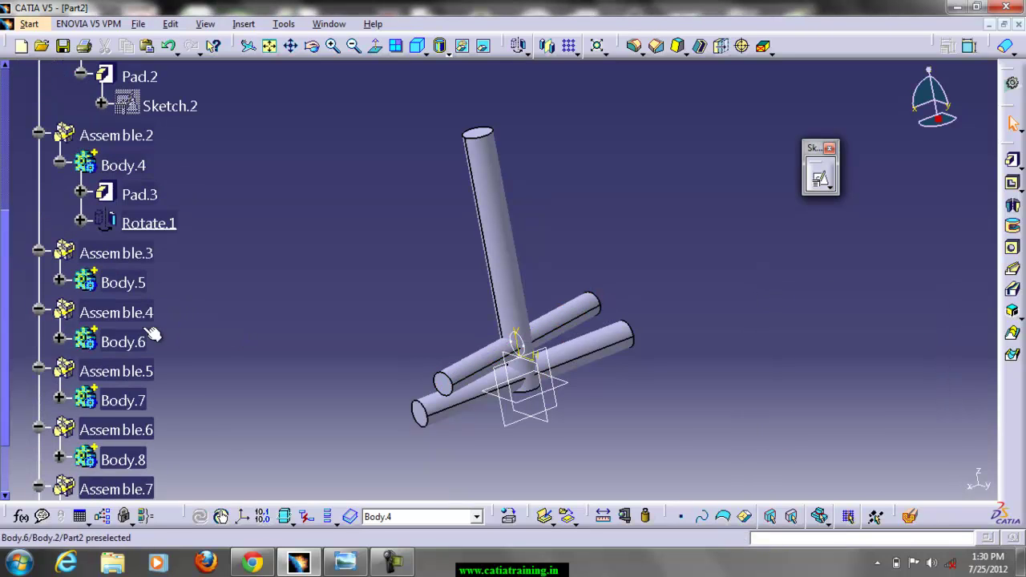
left_click(59, 282)
right_click(143, 314)
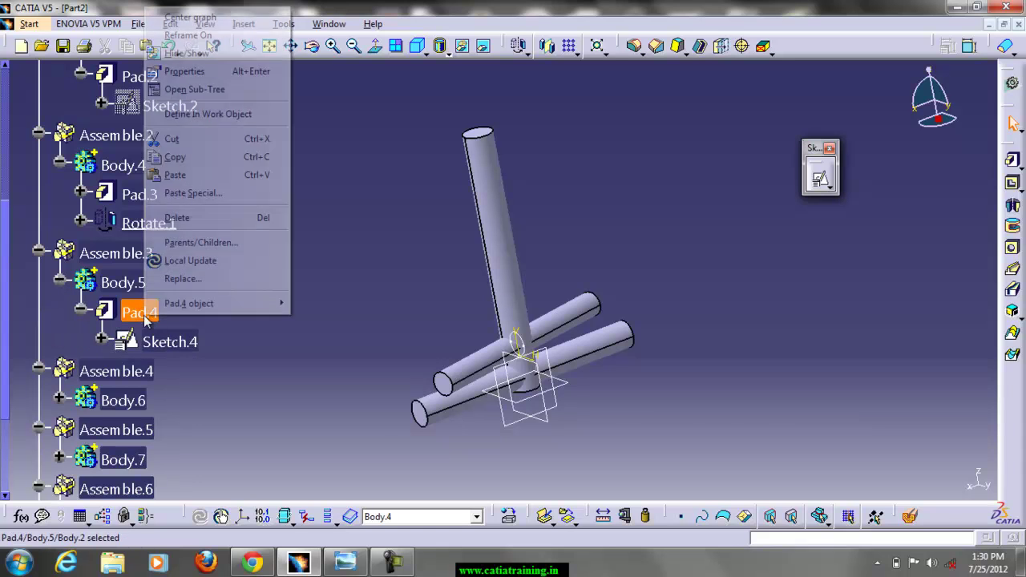
left_click(198, 115)
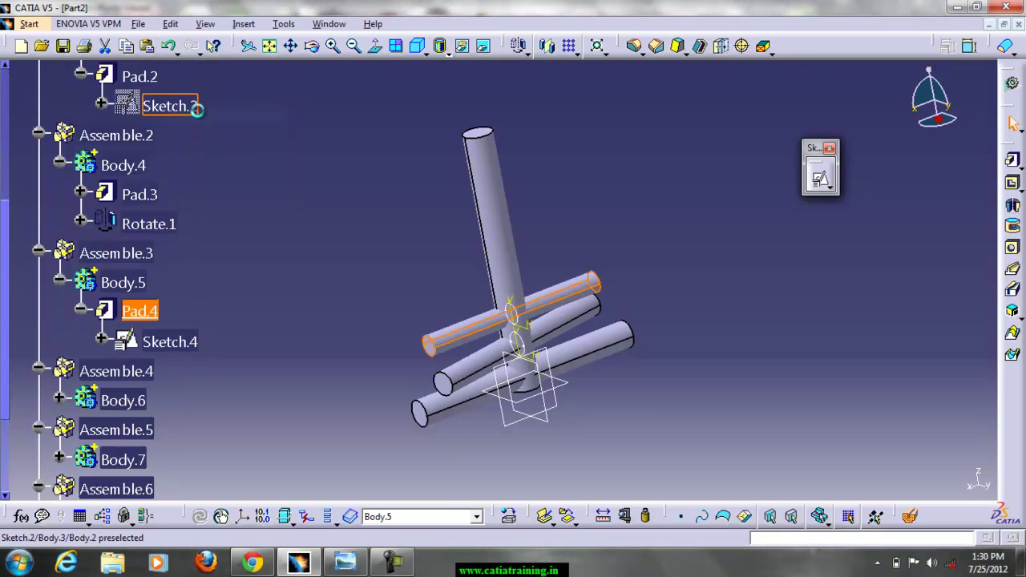
left_click(312, 244)
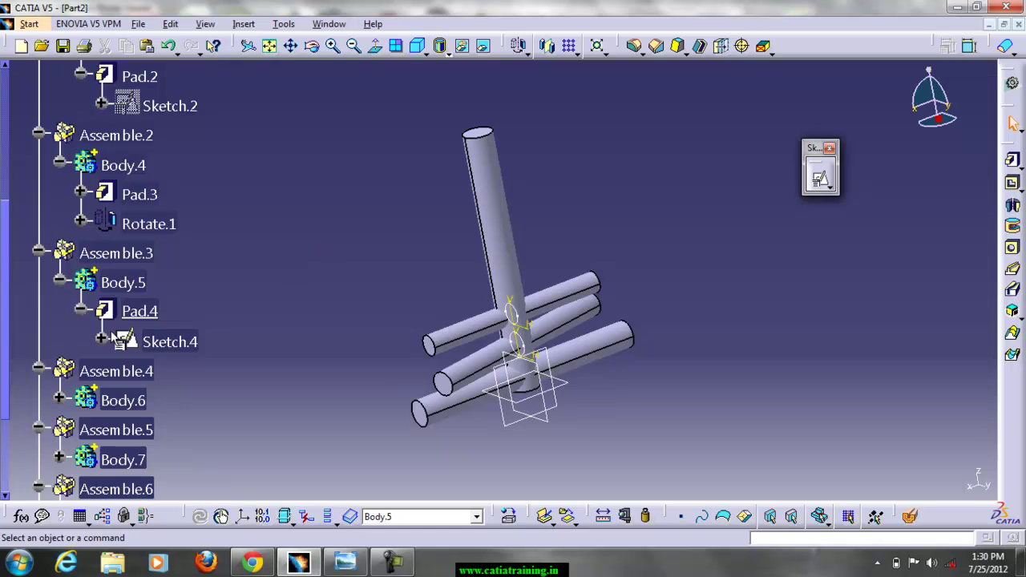
Rotate Body.5, the third bar, by 30 degrees about the Z axis, keeping the transformation specifications
left_click(533, 48)
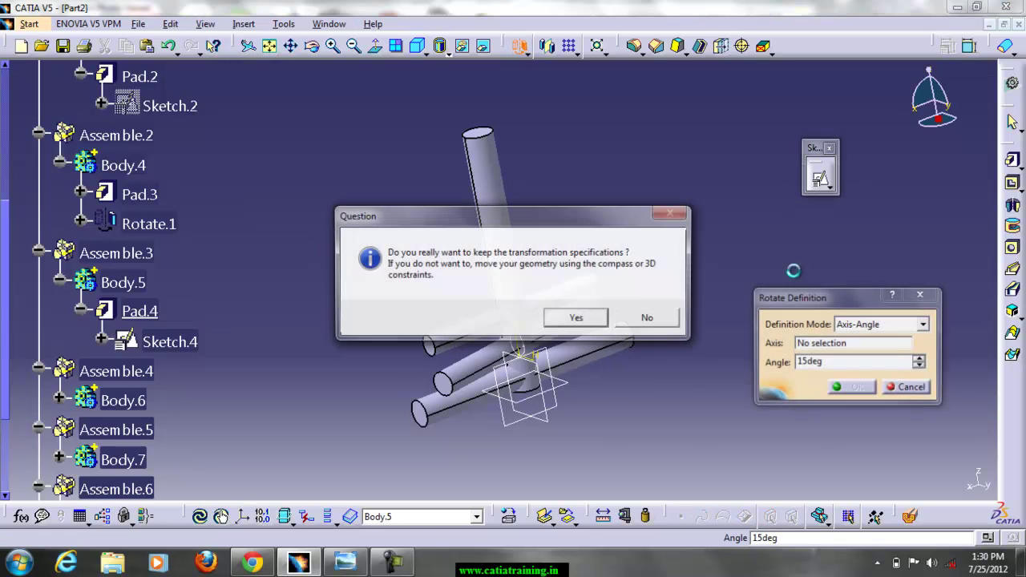
left_click(578, 319)
right_click(817, 345)
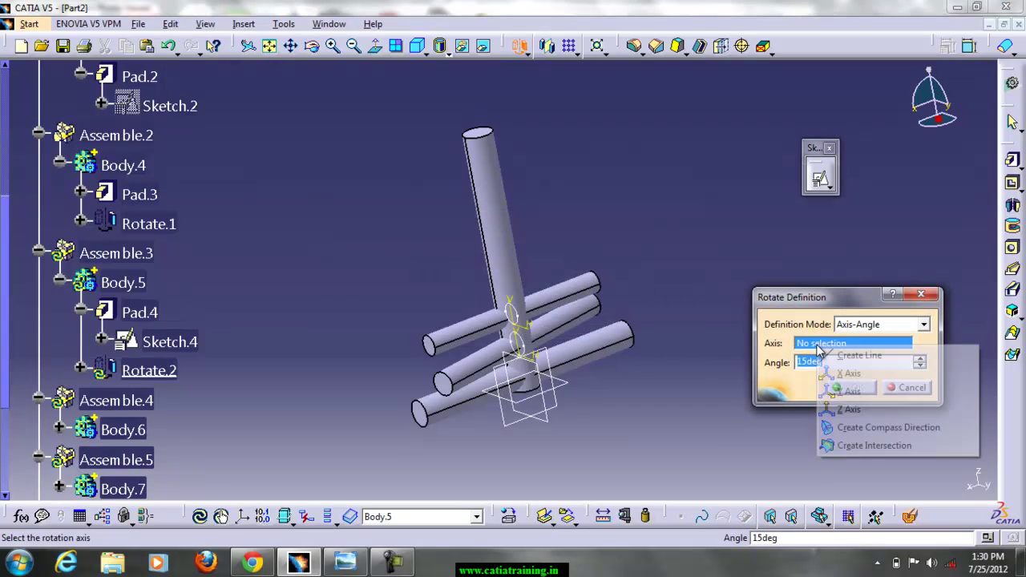
left_click(862, 414)
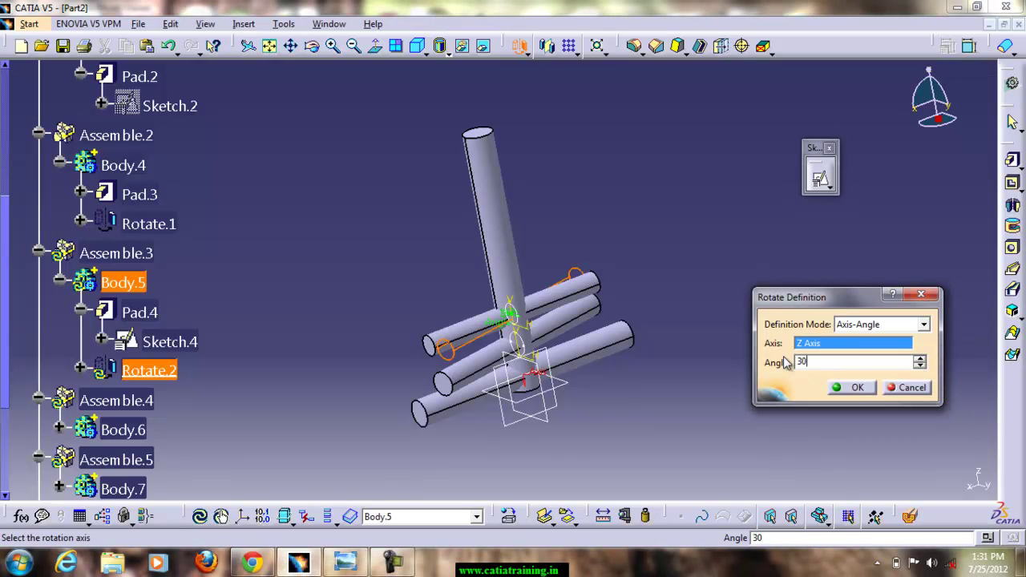
type("30")
left_click(871, 388)
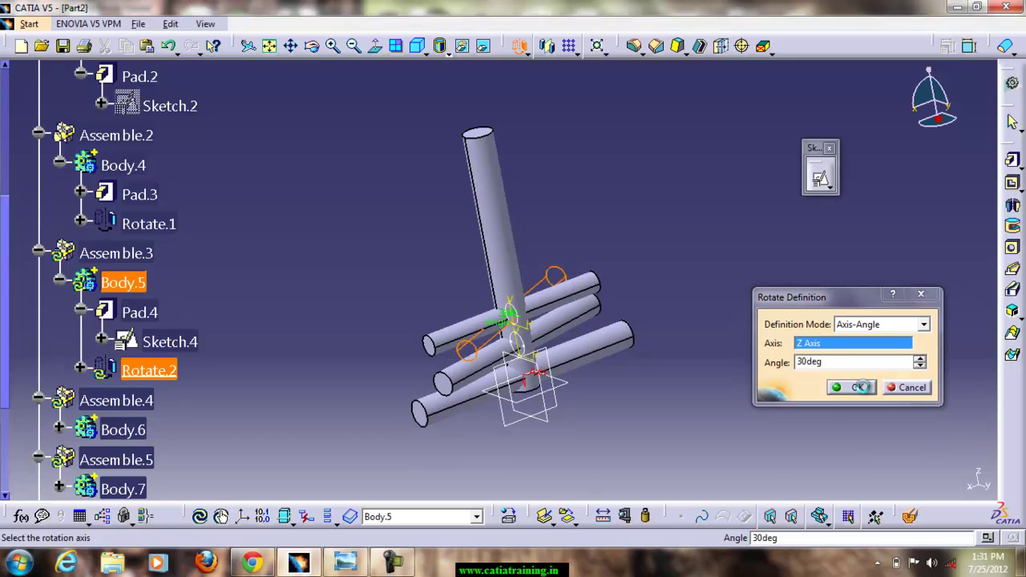
Expand Body.6 in the specification tree and define its Pad.5 as the in-work object
scroll(257, 194, "down", 3)
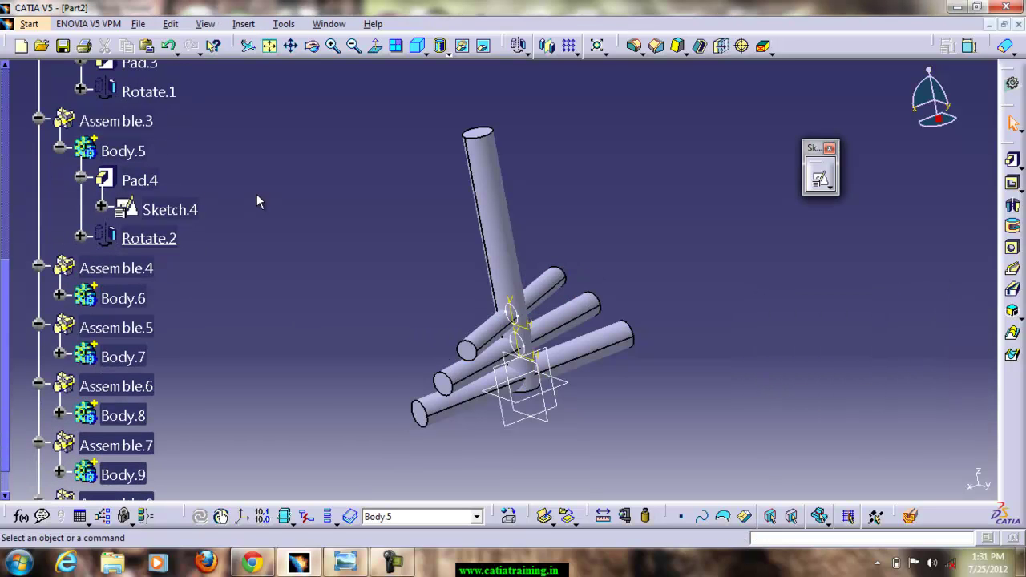
left_click(58, 295)
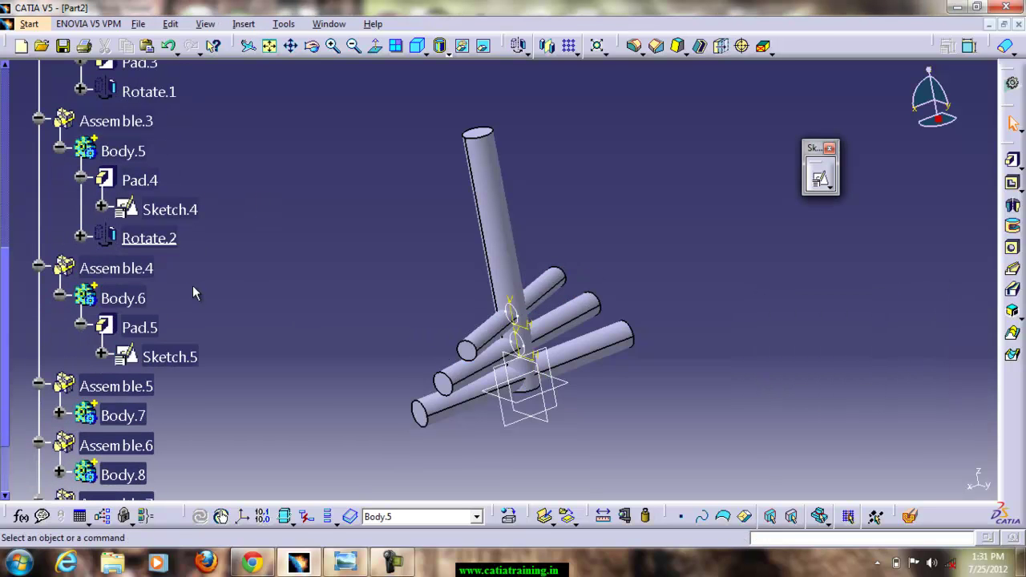
scroll(192, 285, "down", 3)
right_click(135, 198)
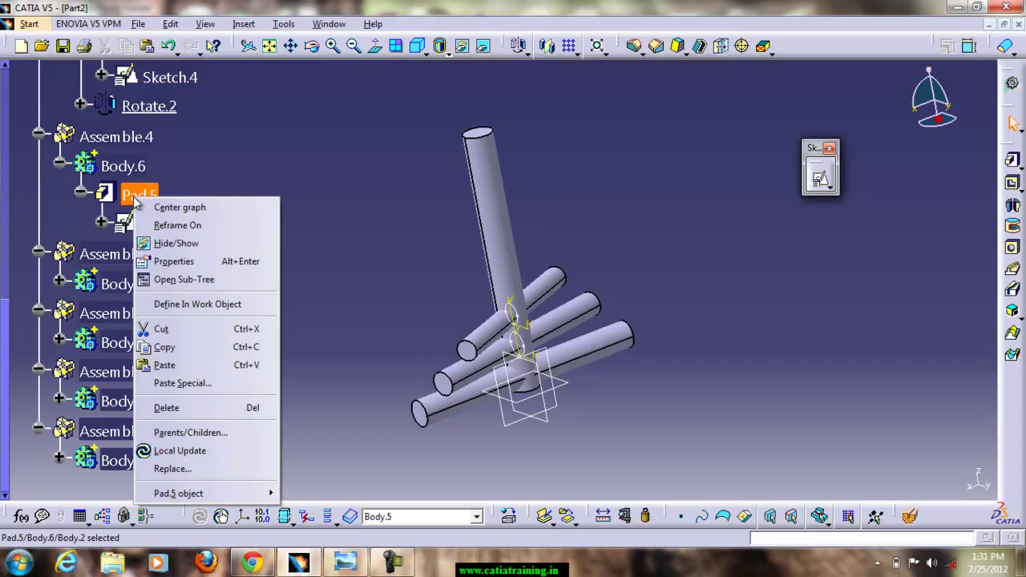
left_click(201, 305)
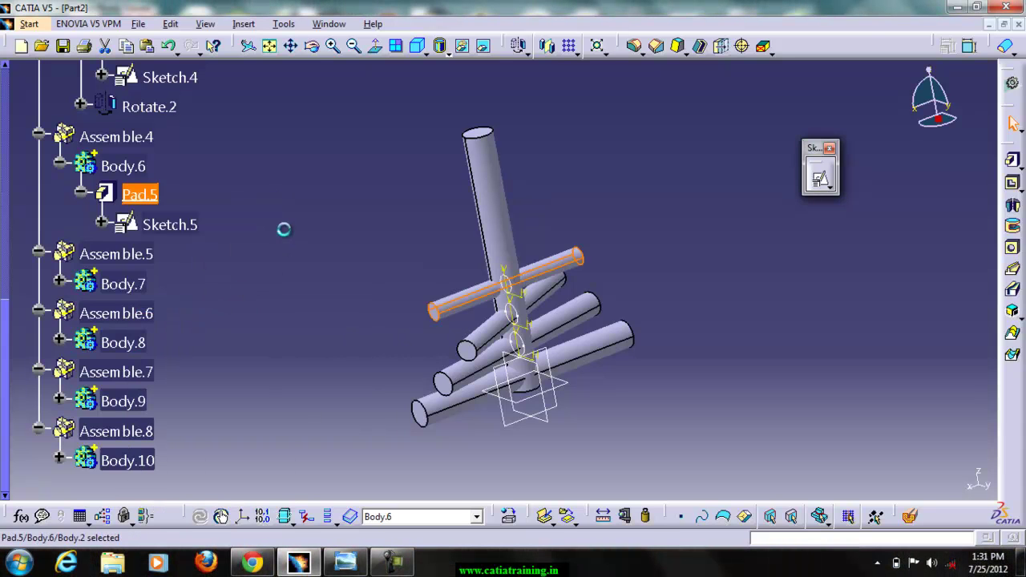
Rotate Body.6, the fourth bar, by 45 degrees about the Z axis, keeping the transformation specifications
left_click(521, 46)
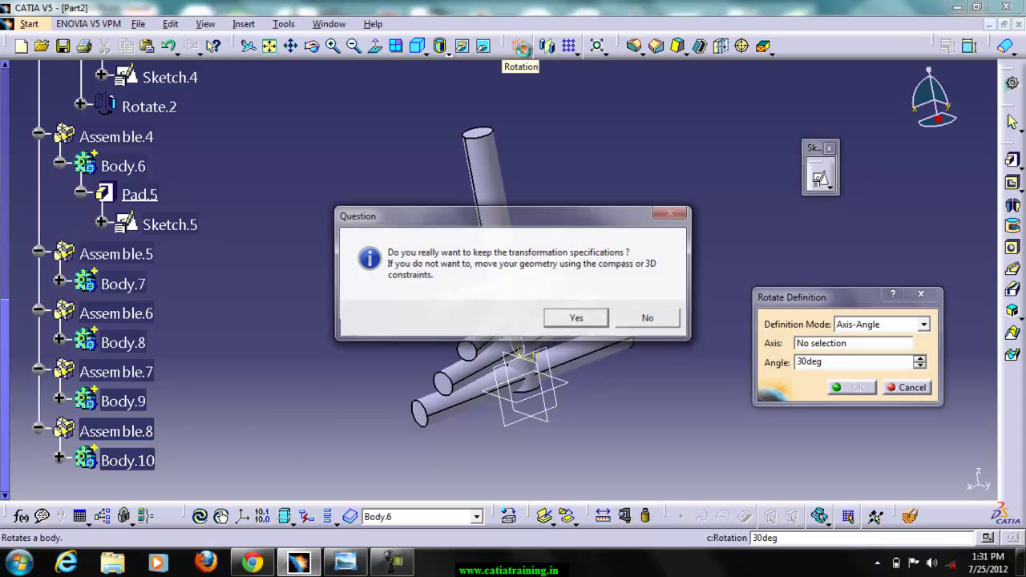
left_click(571, 318)
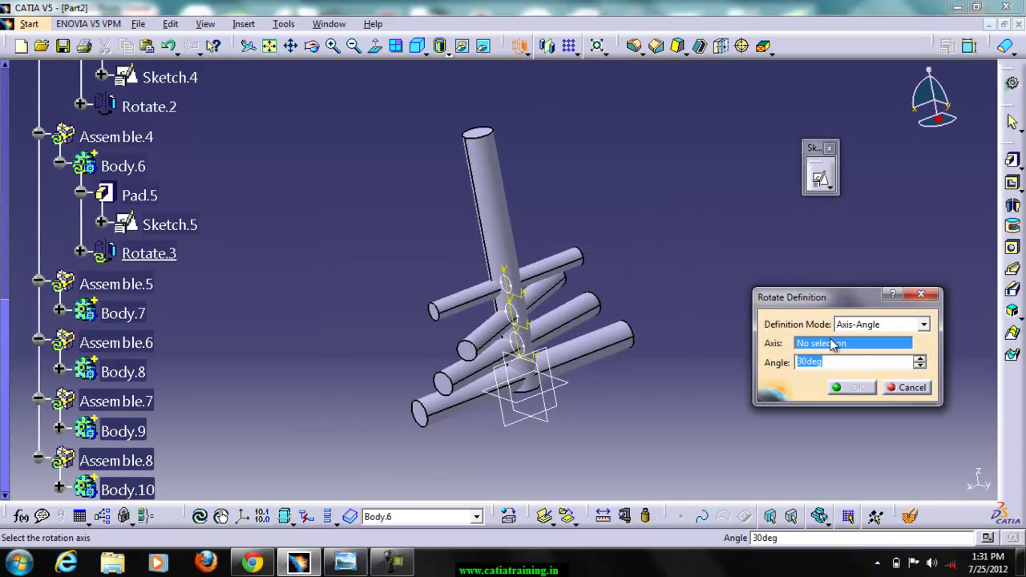
right_click(834, 343)
left_click(861, 402)
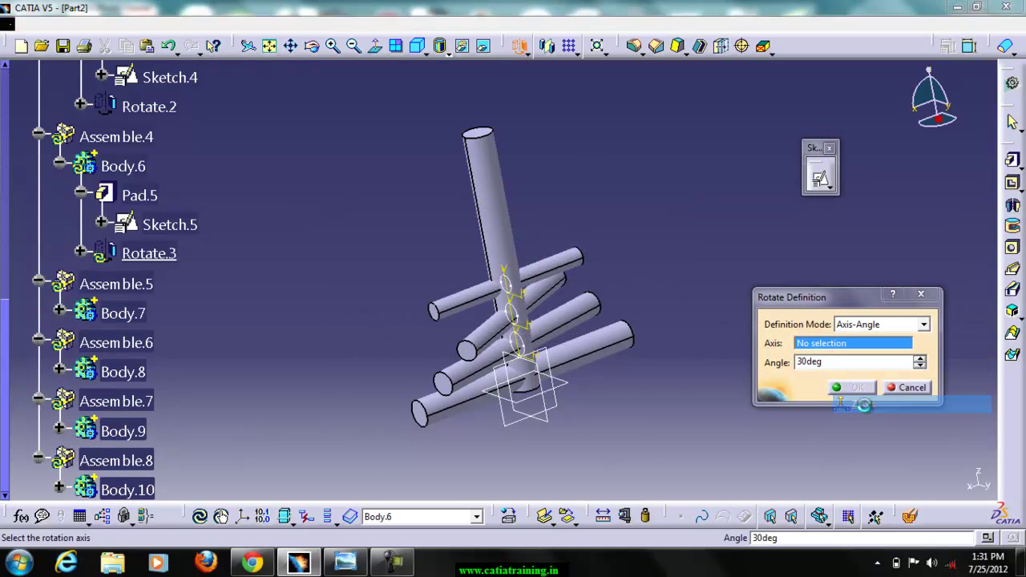
double_click(834, 361)
type("45")
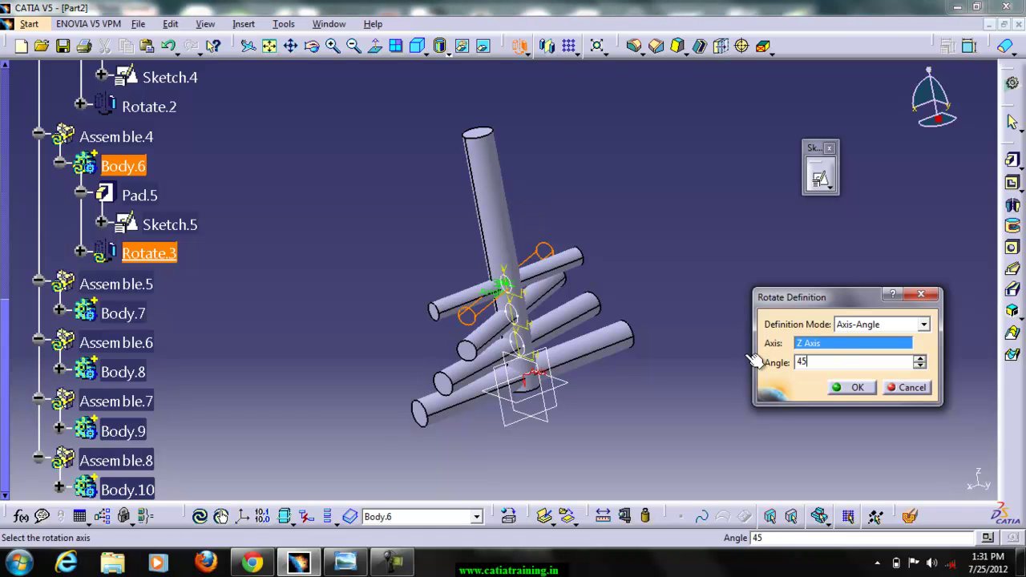
left_click(855, 389)
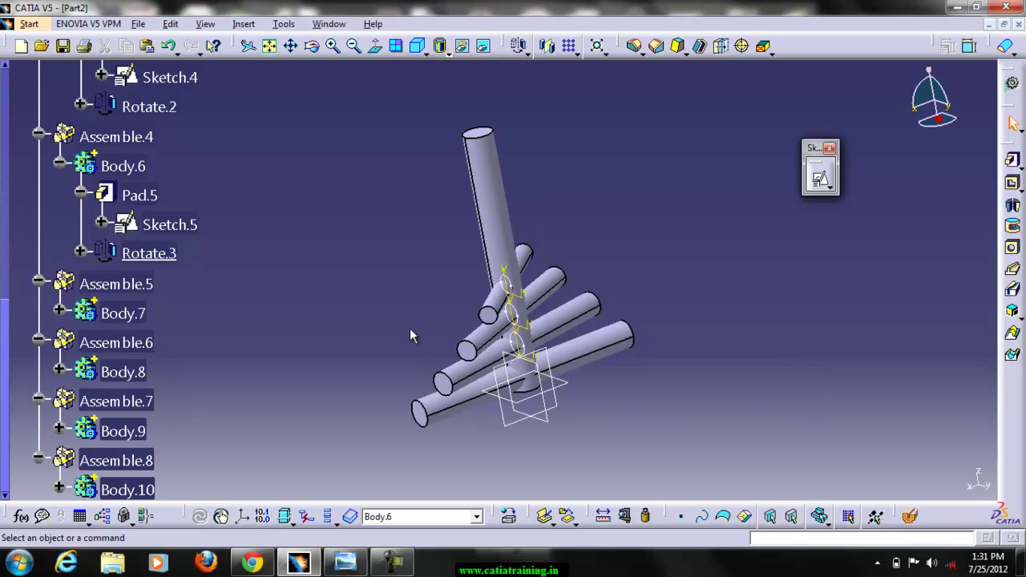
Expand Body.7 in the specification tree and define its Pad.6 as the in-work object
scroll(246, 281, "down", 1)
left_click(60, 268)
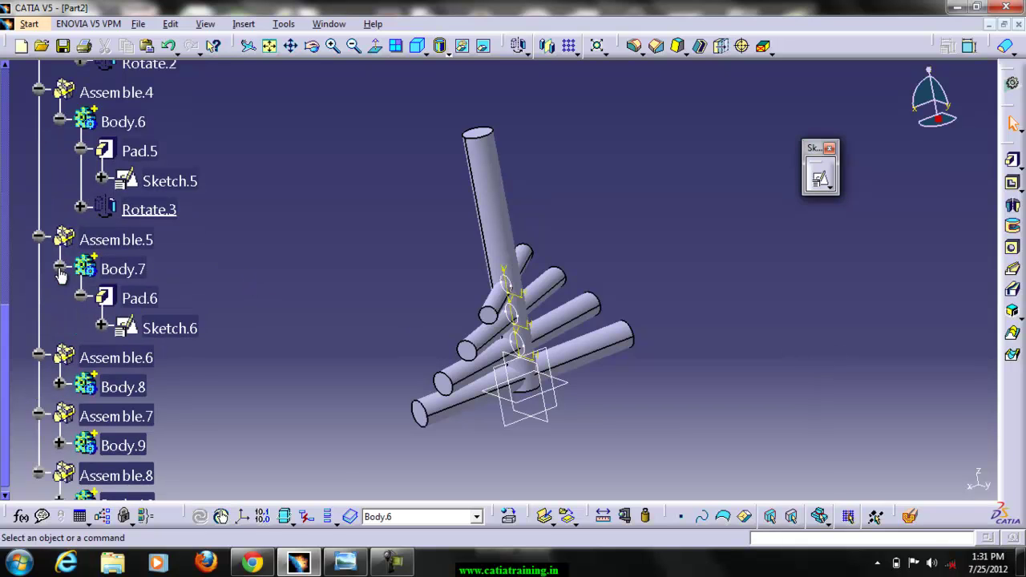
scroll(240, 266, "down", 2)
left_click(141, 210)
right_click(142, 210)
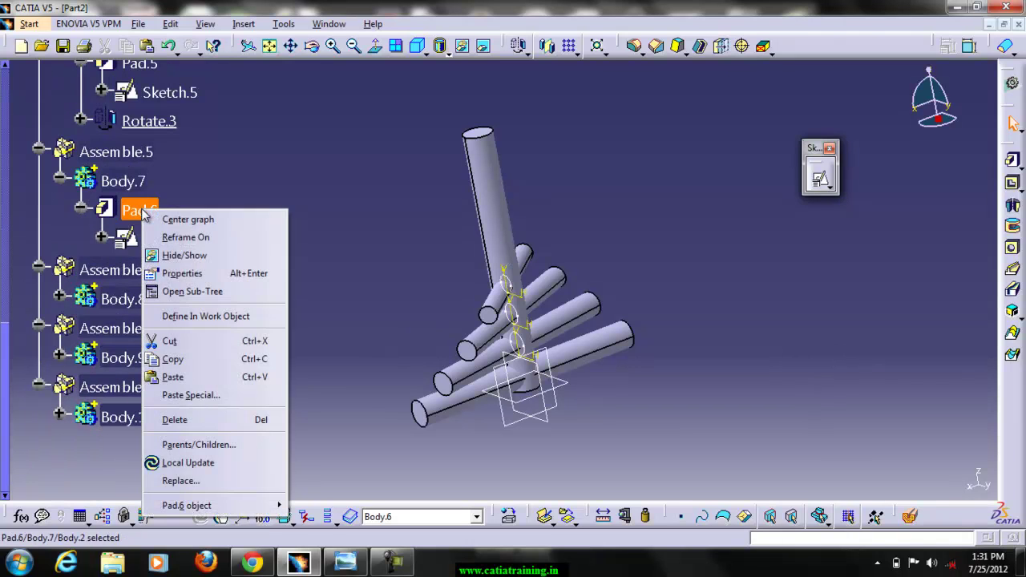
left_click(240, 316)
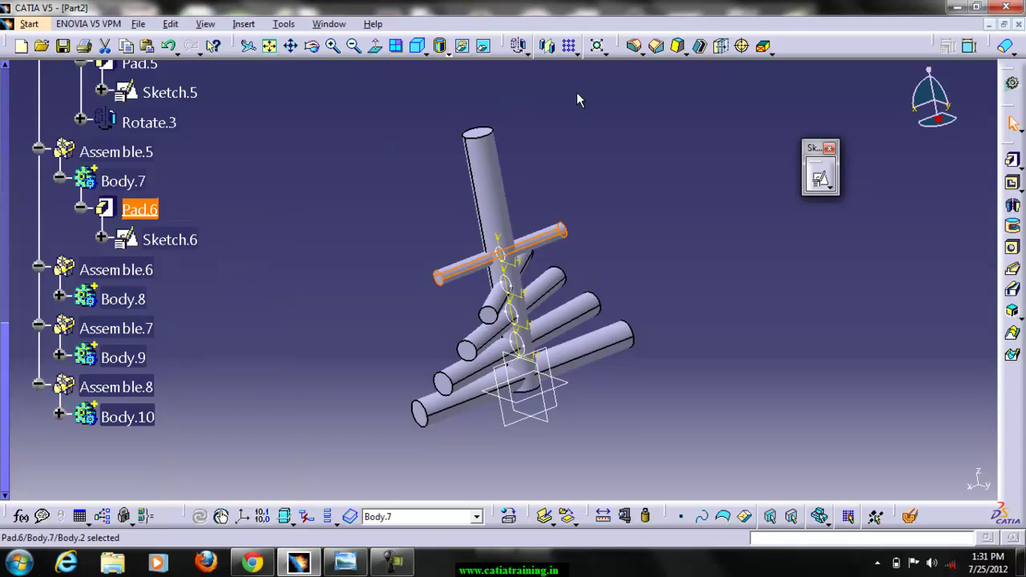
Rotate Body.7, the fifth bar, by 60 degrees about the Z axis, keeping the transformation specifications
left_click(517, 46)
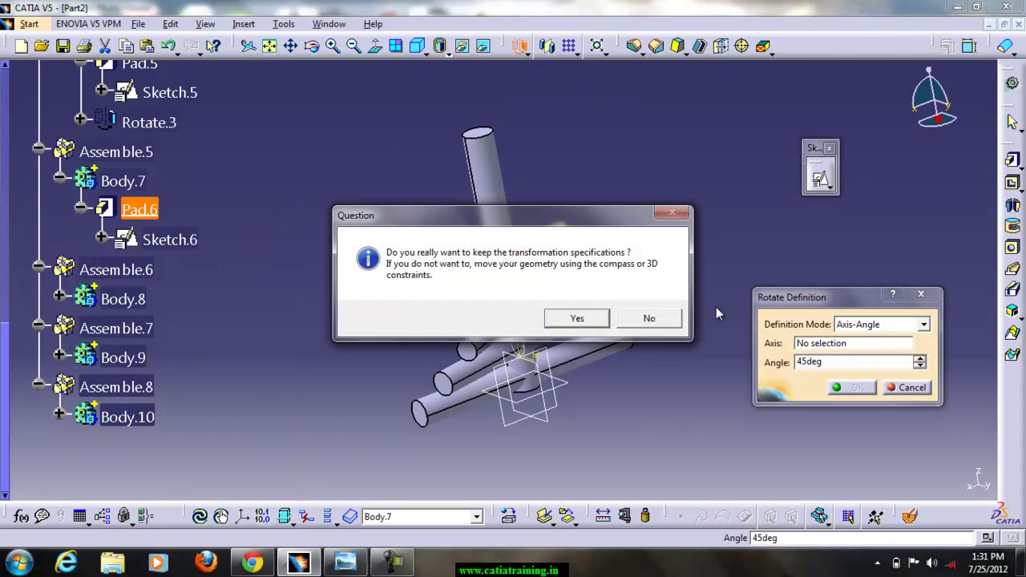
left_click(587, 318)
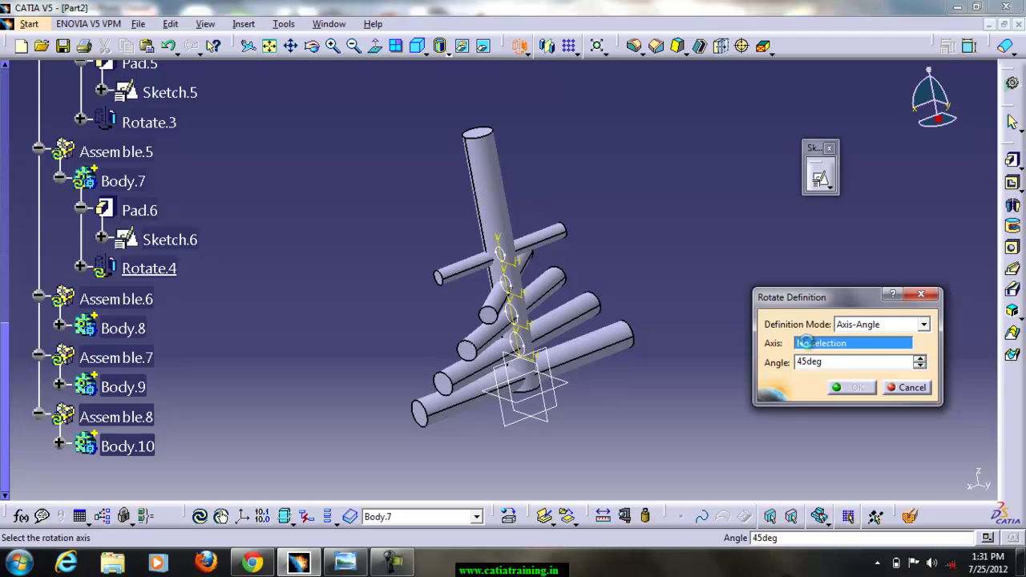
right_click(804, 342)
left_click(825, 407)
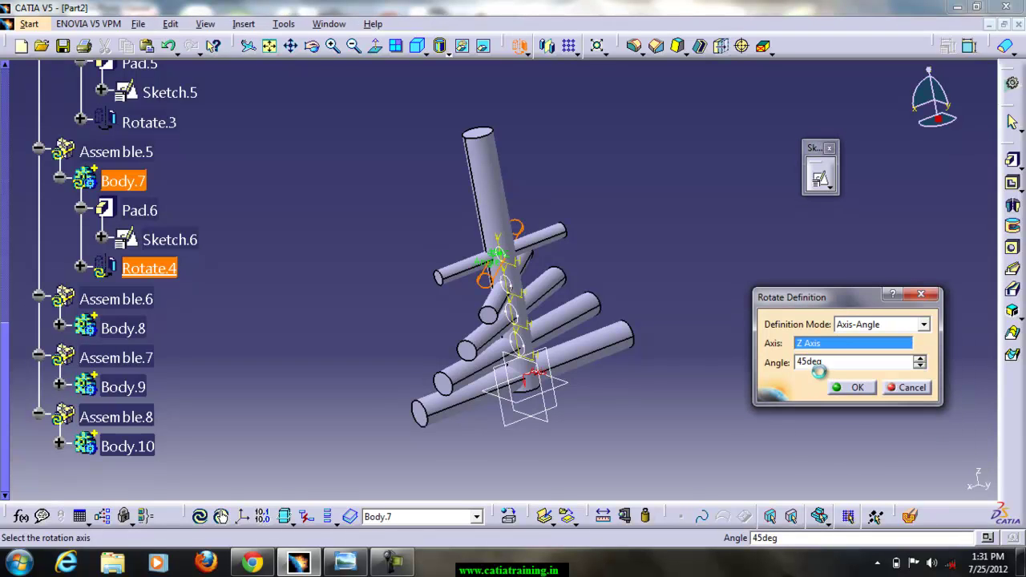
left_click_drag(831, 363, 776, 365)
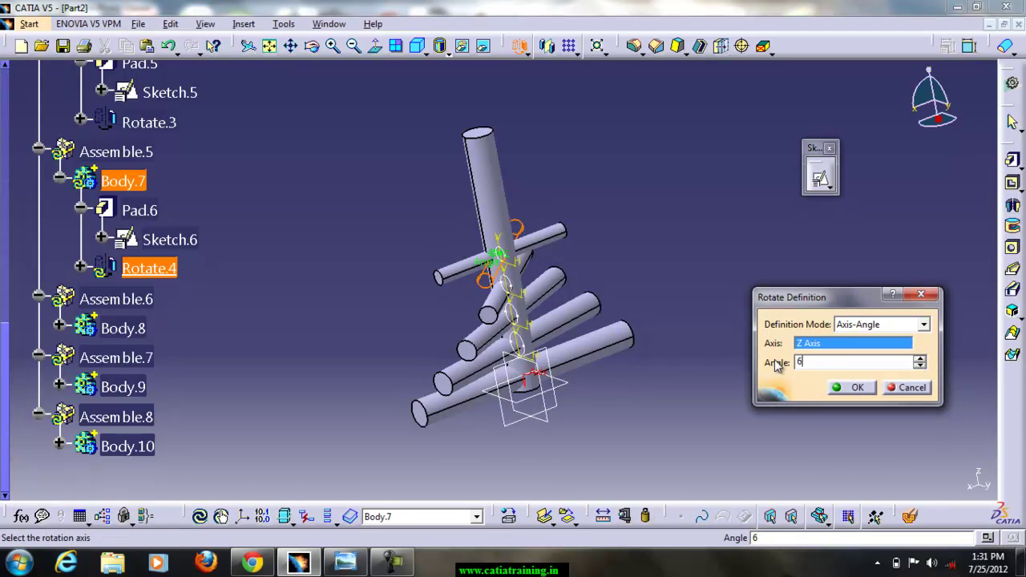
key("Return")
key("Return")
Expand Body.8 in the specification tree and define its Pad.7 as the in-work object
scroll(346, 293, "down", 1)
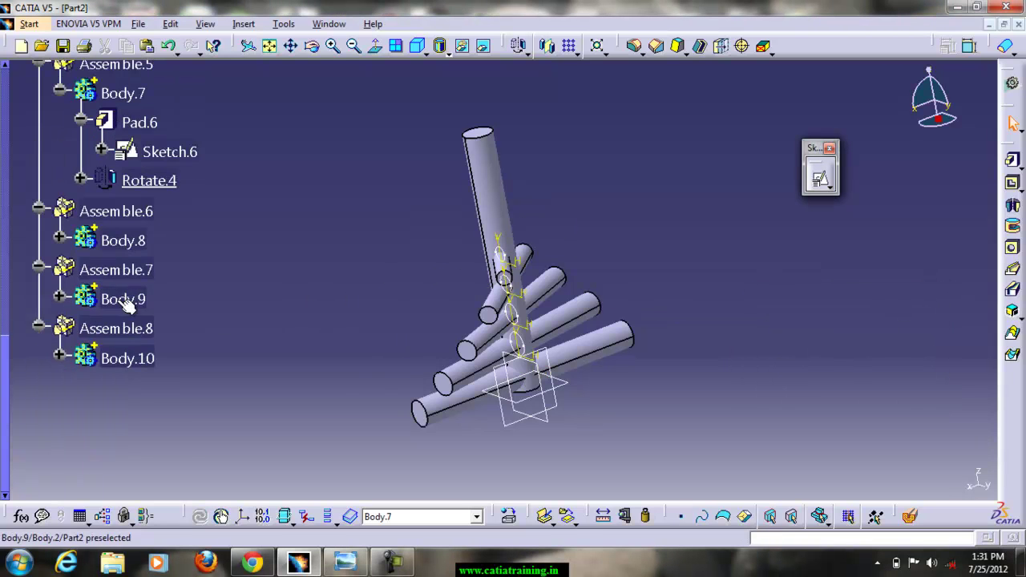
left_click(55, 237)
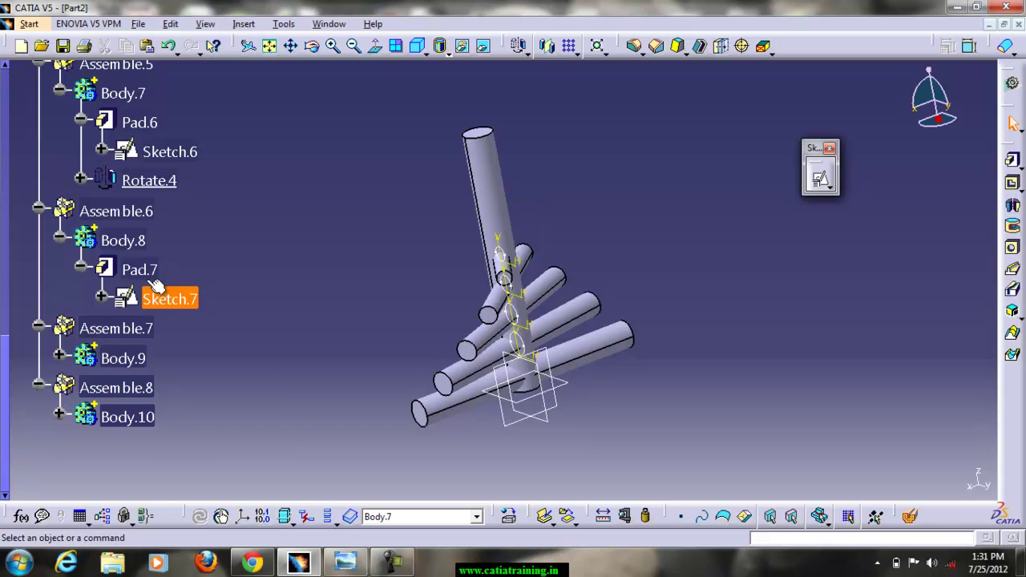
right_click(143, 269)
left_click(210, 346)
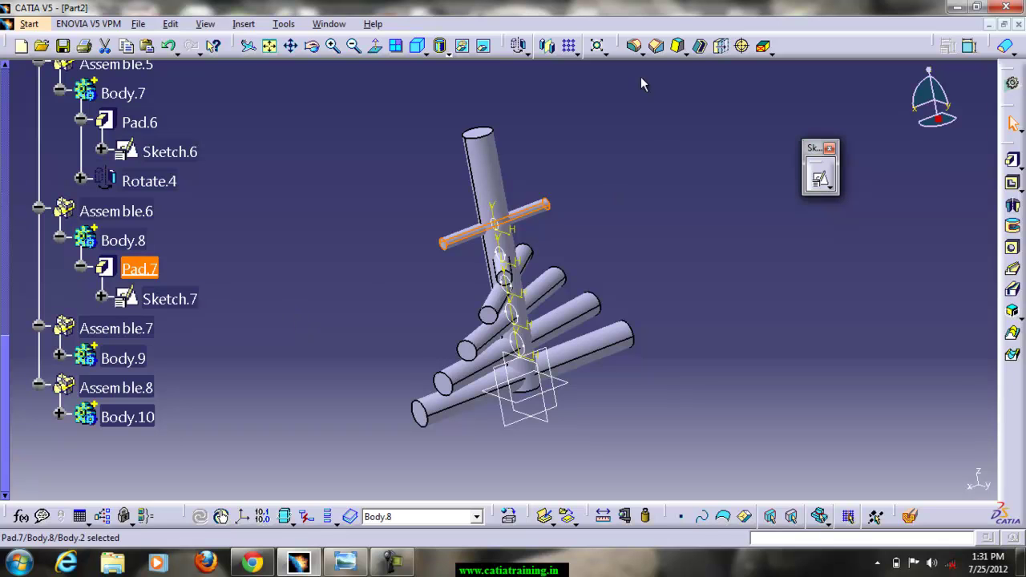
Rotate Body.8, the sixth bar, by 75 degrees about the Z axis, keeping the transformation specifications
left_click(519, 46)
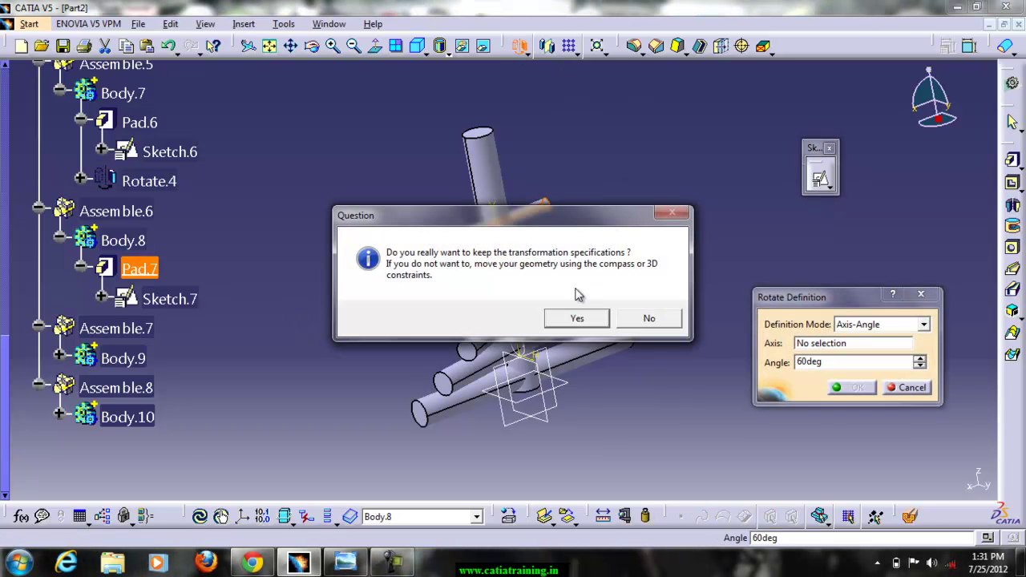
left_click(577, 319)
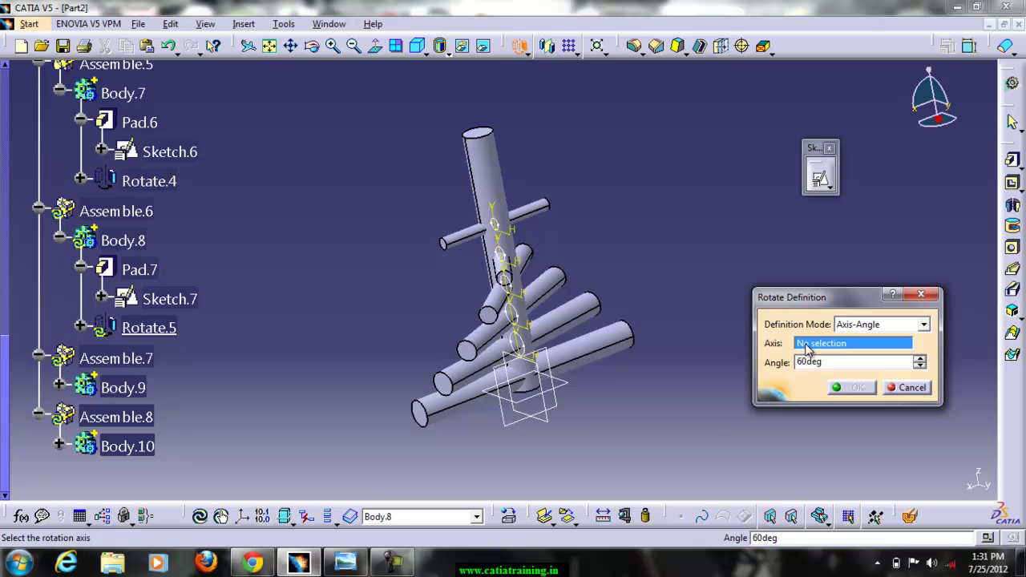
right_click(808, 347)
left_click(842, 412)
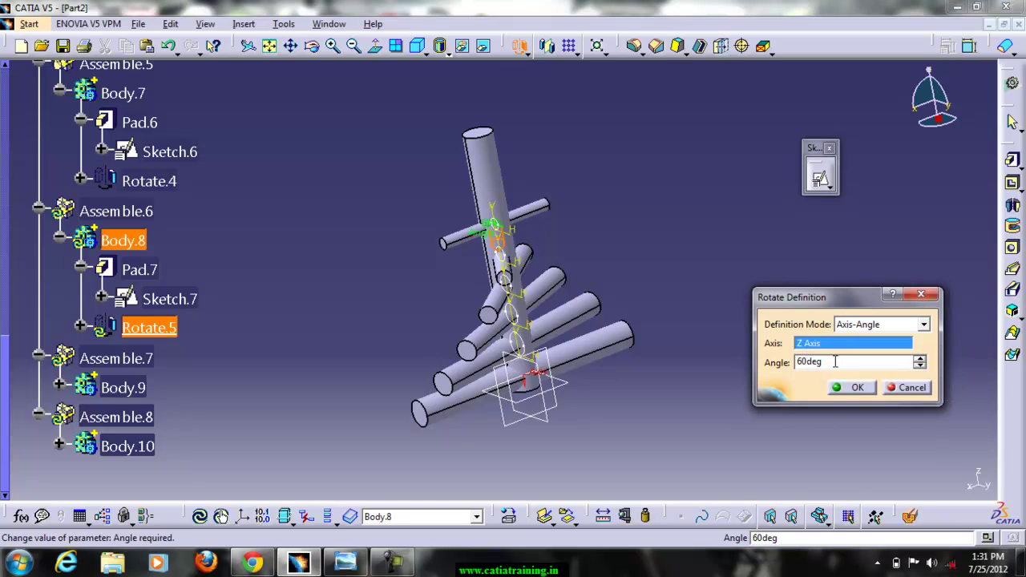
left_click_drag(808, 361, 753, 350)
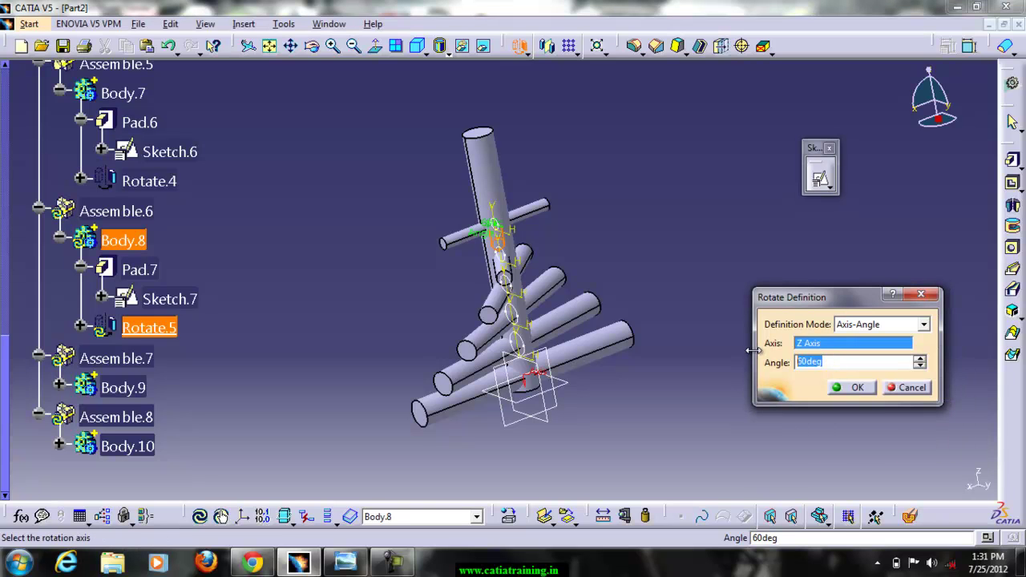
left_click(851, 387)
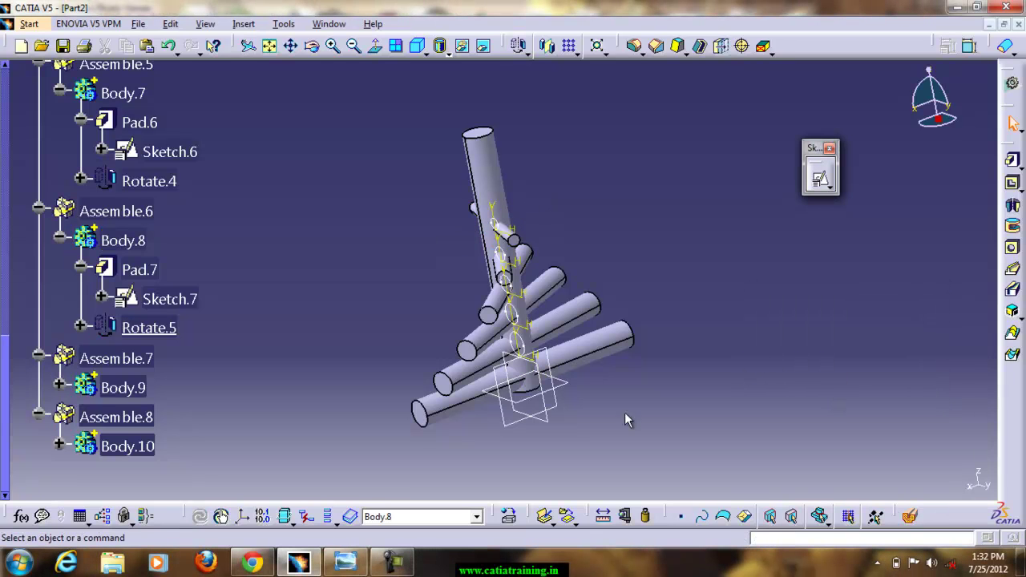
Expand Body.9 in the specification tree and define its Pad.8 as the in-work object
scroll(287, 204, "down", 1)
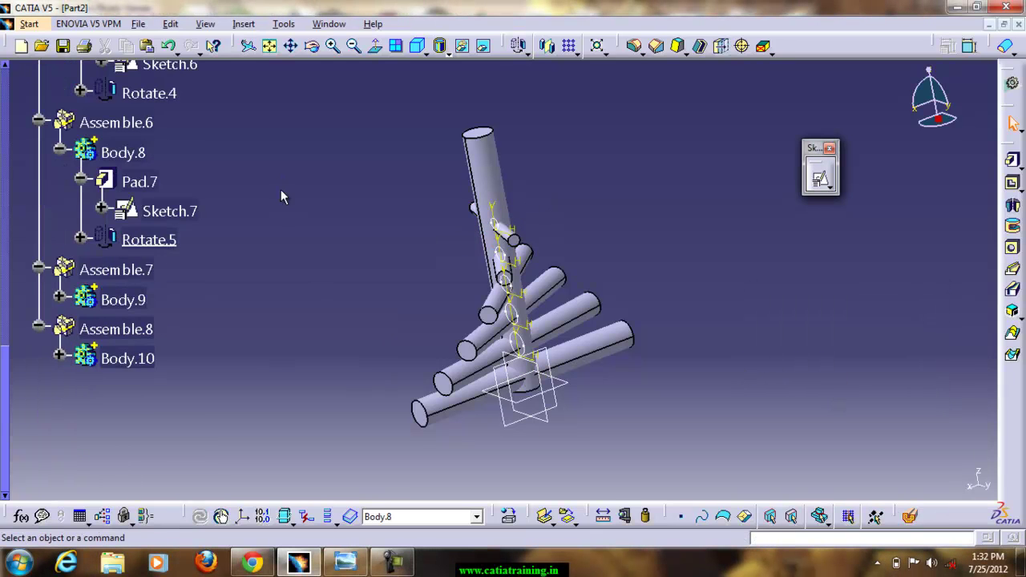
left_click(59, 299)
right_click(138, 335)
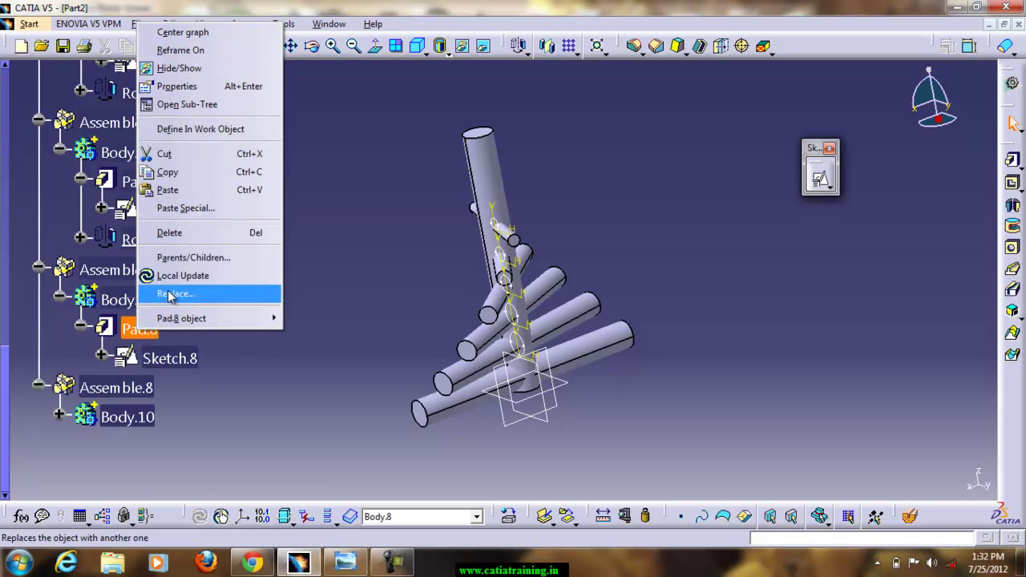
left_click(205, 129)
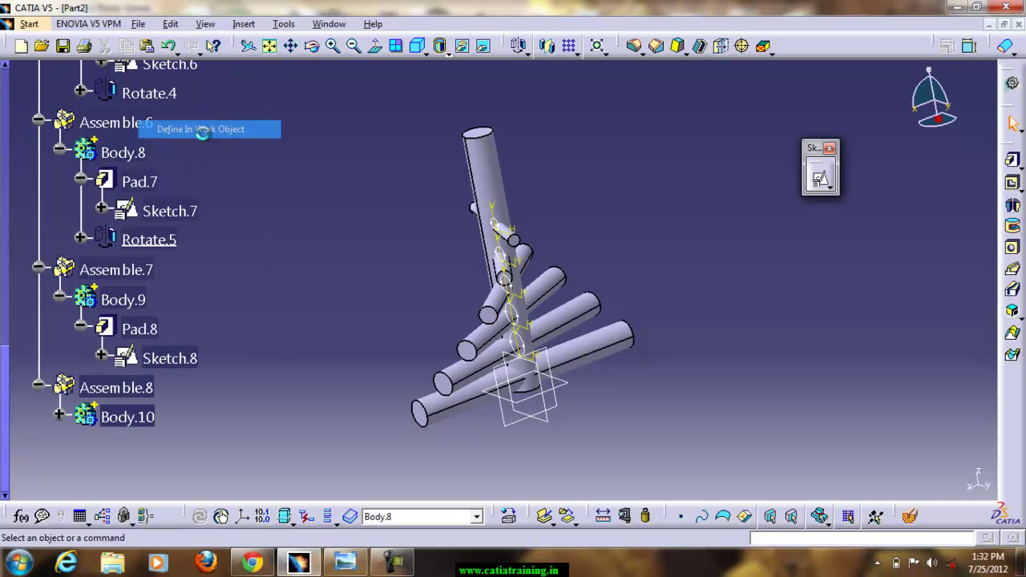
Rotate Body.9, the seventh bar, by 90 degrees about the Z axis, keeping the transformation specifications
left_click(519, 46)
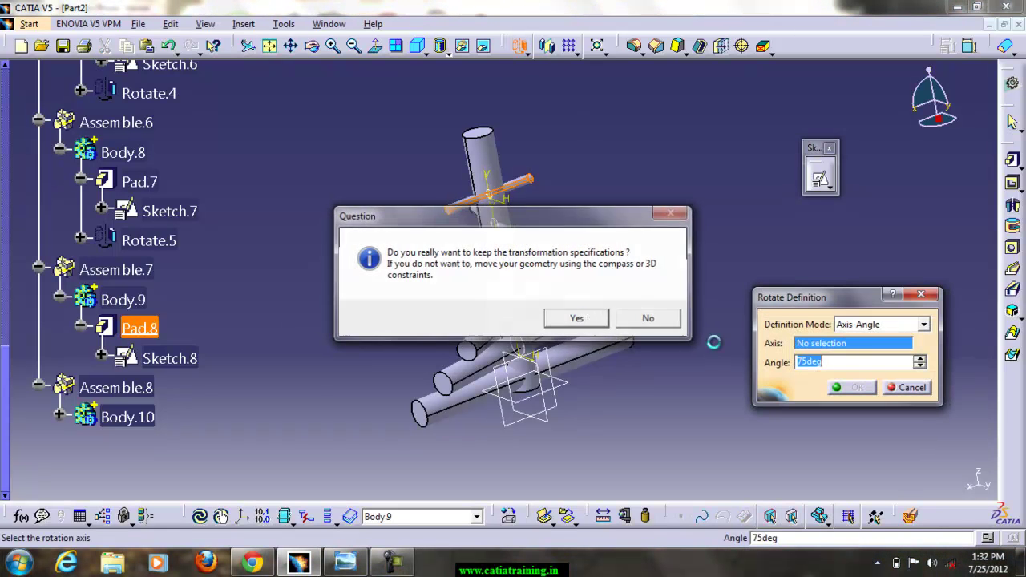
left_click(591, 319)
right_click(844, 350)
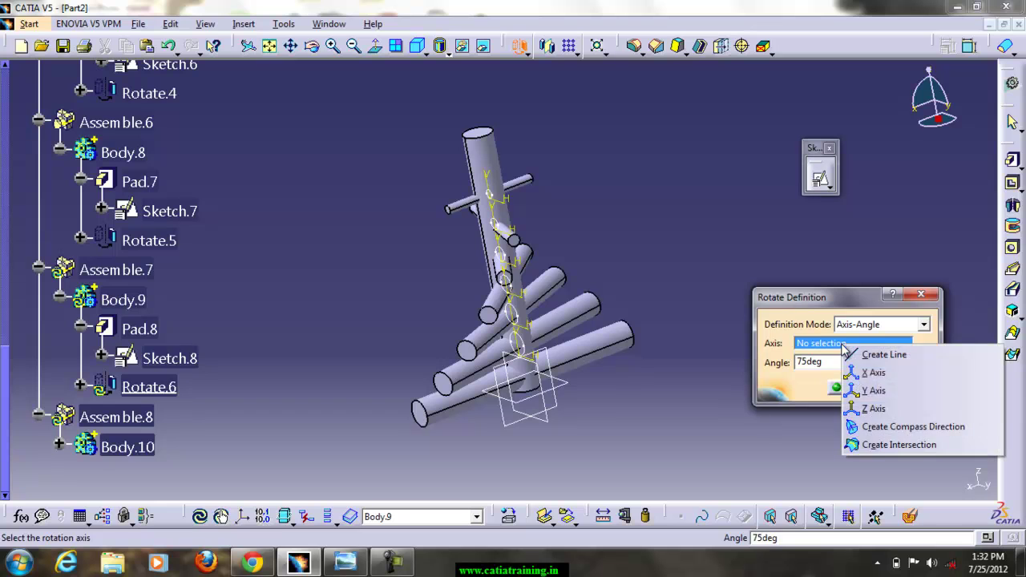
left_click(875, 409)
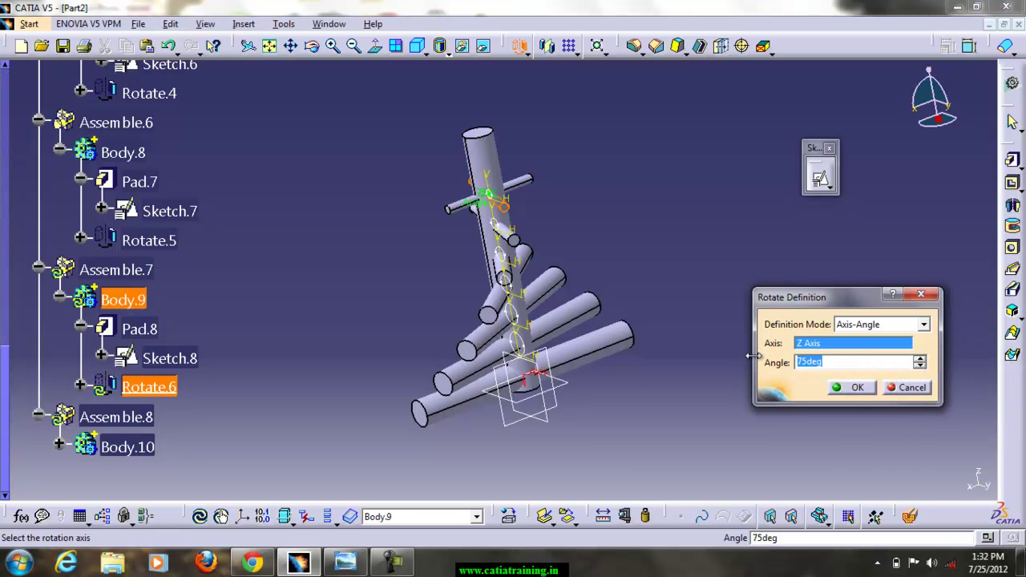
key("Return")
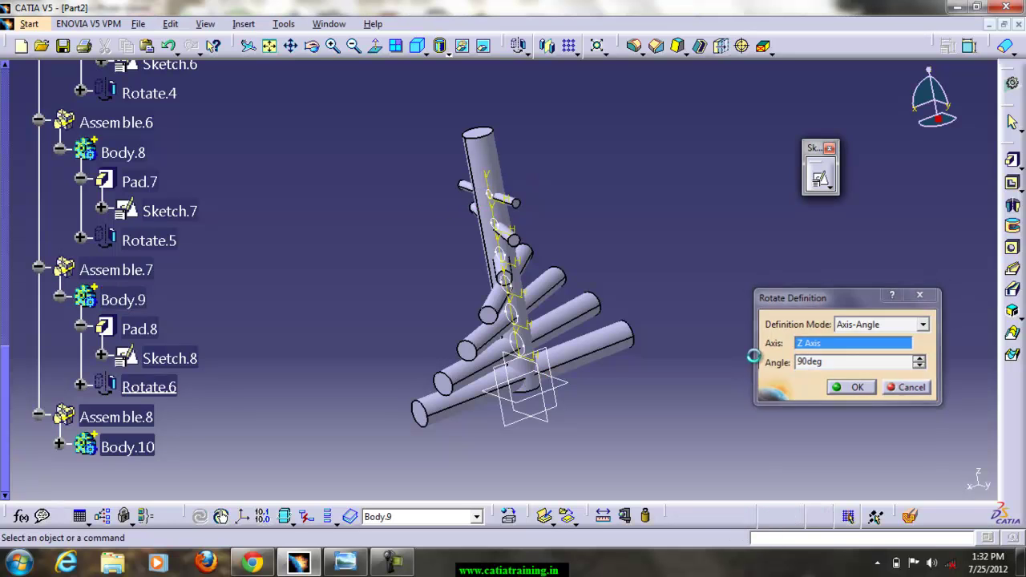
Expand Body.10 in the specification tree and define its Pad.9 as the in-work object
middle_click_drag(687, 263, 655, 286)
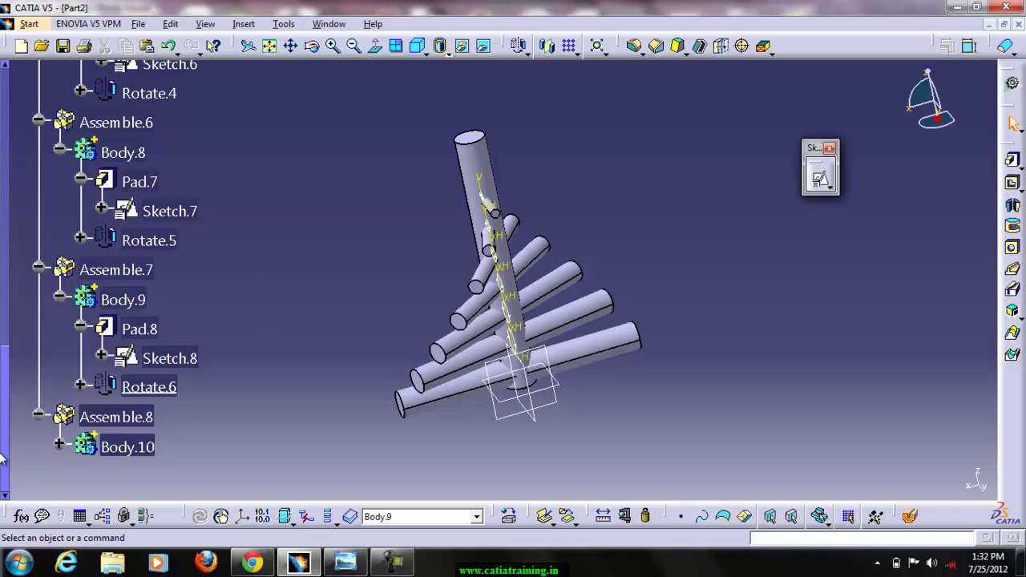
left_click(58, 445)
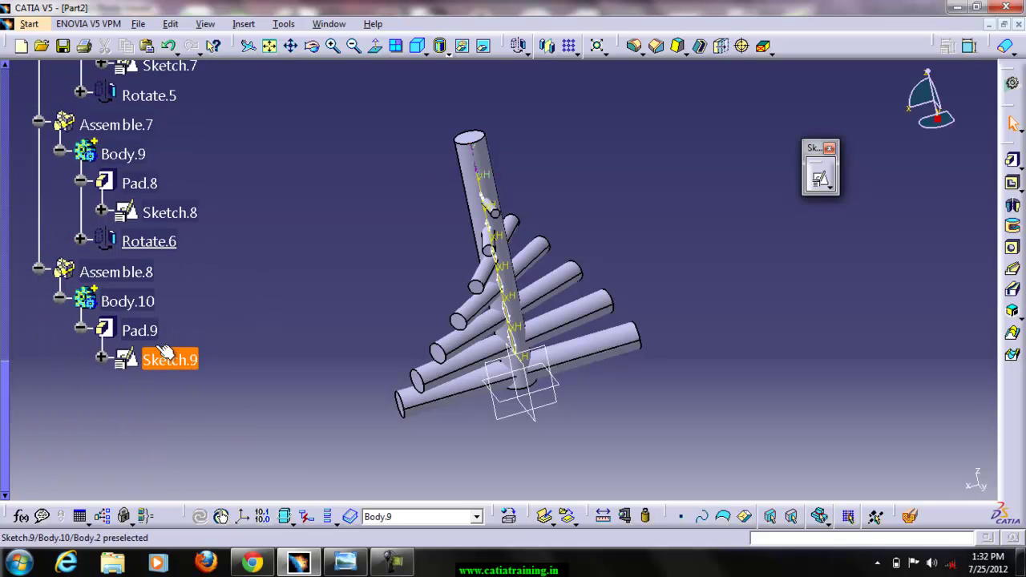
left_click(157, 337)
right_click(157, 336)
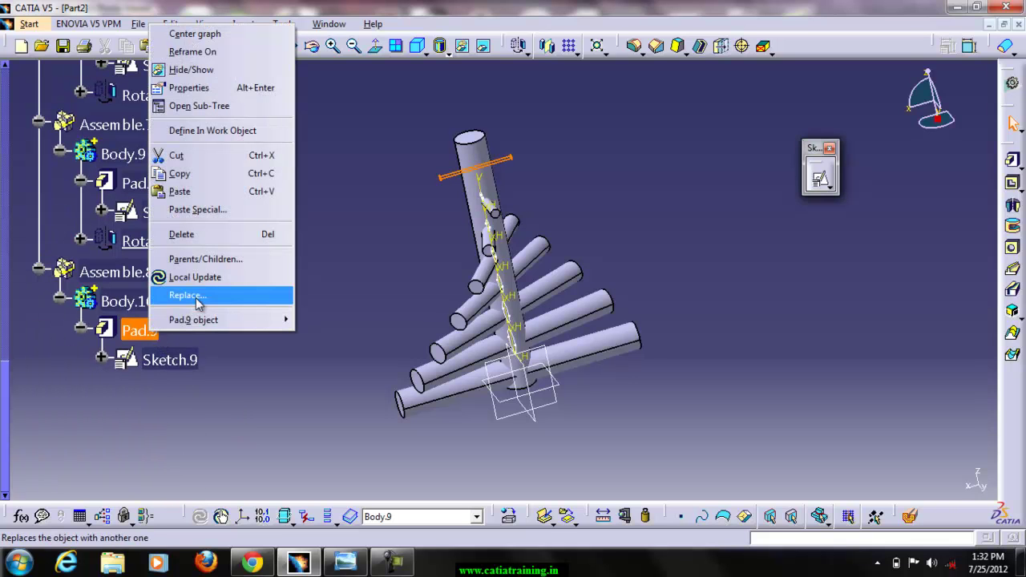
left_click(202, 132)
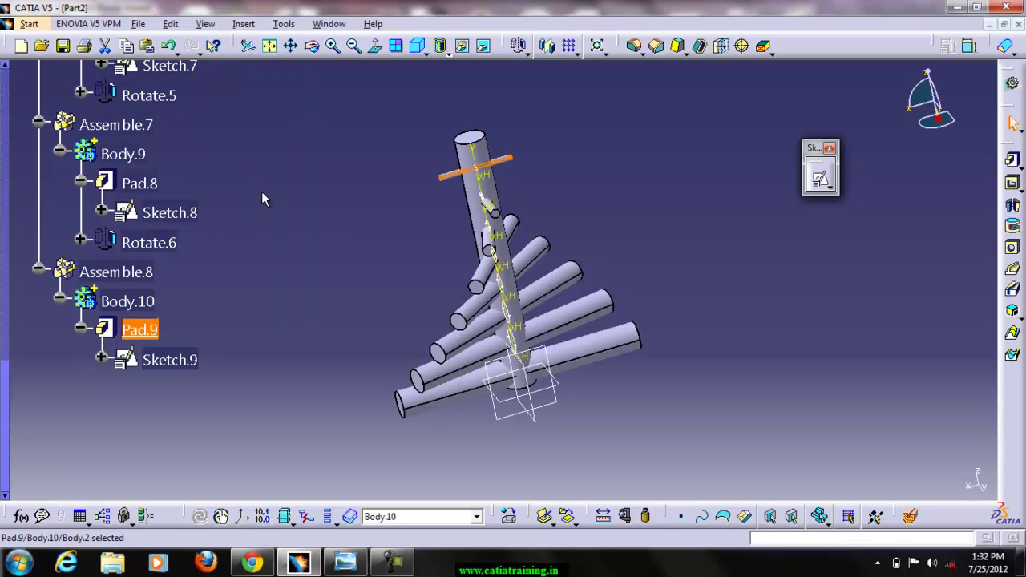
Rotate Body.10, the eighth bar, by 105 degrees about the Z axis, keeping the transformation specifications
left_click(519, 46)
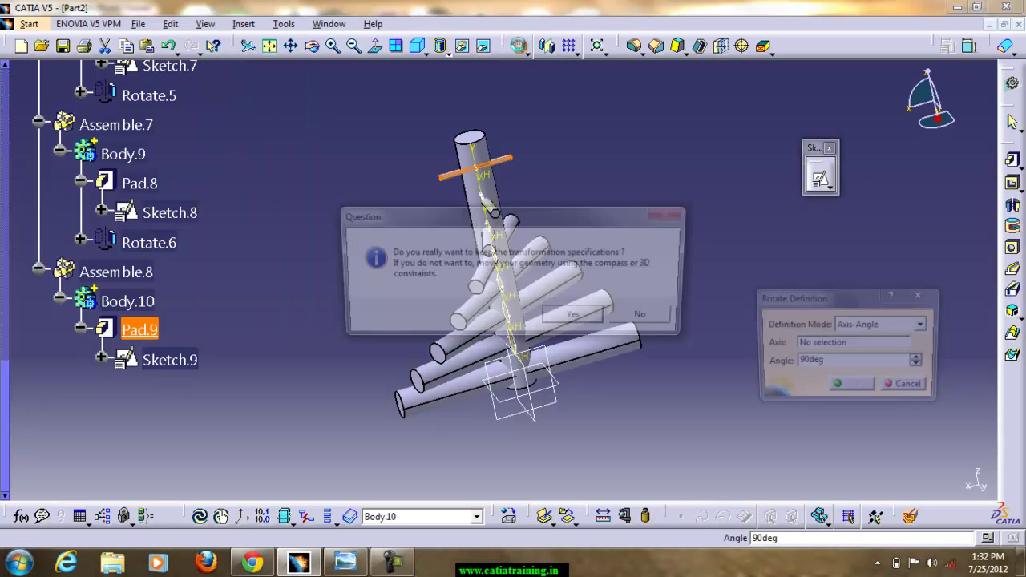
left_click(582, 318)
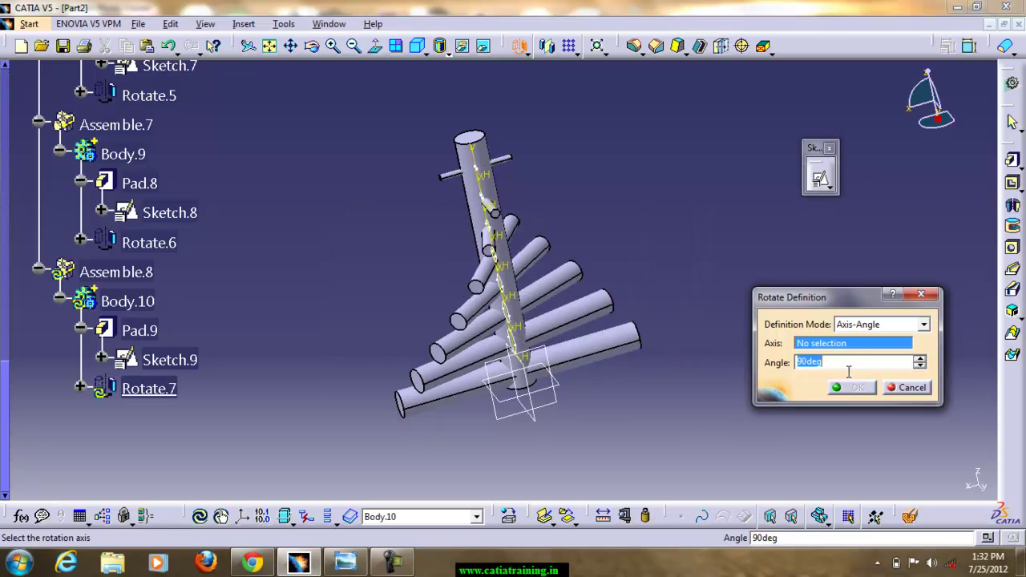
right_click(836, 348)
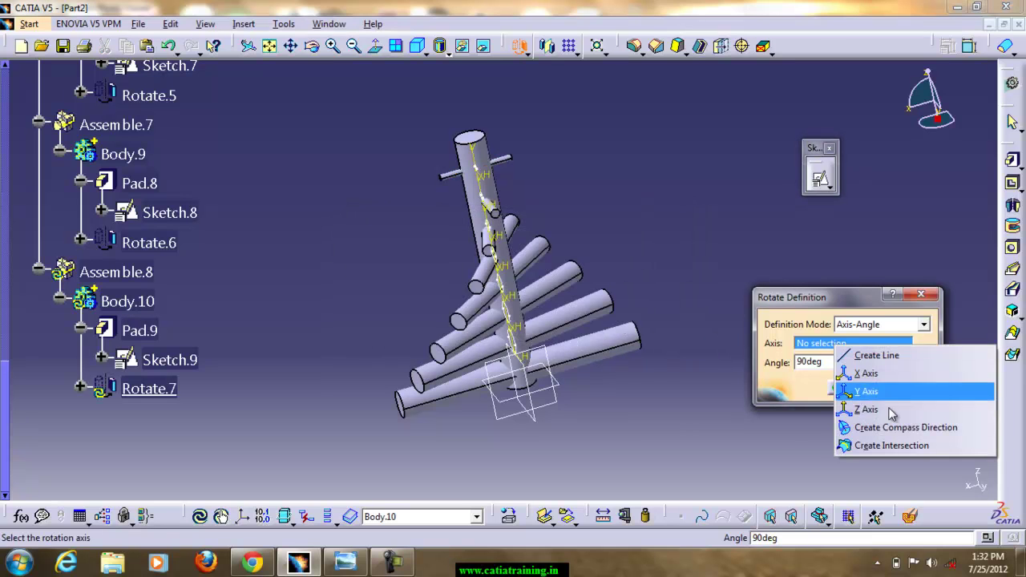
left_click(856, 409)
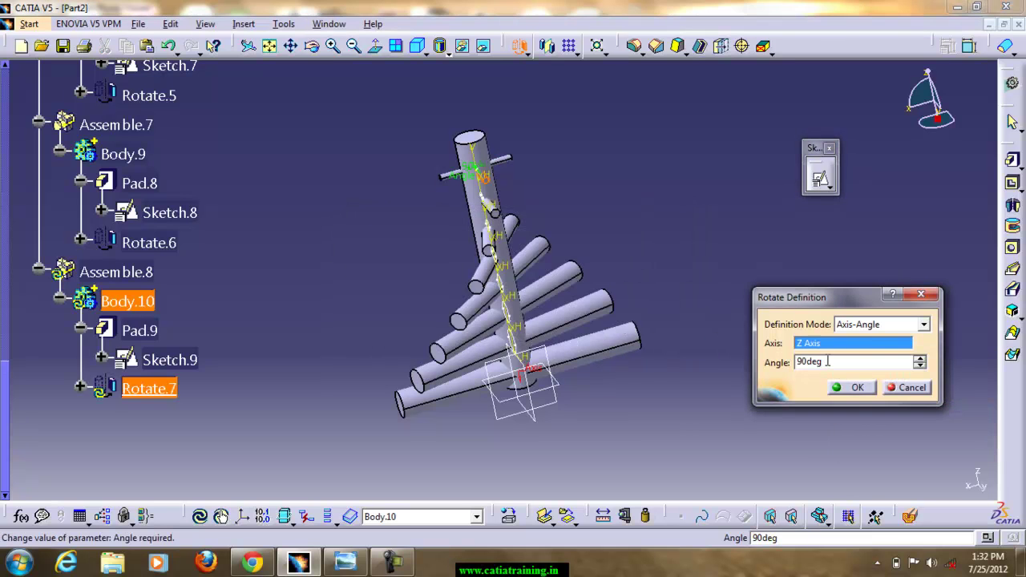
left_click_drag(810, 360, 798, 363)
type("105")
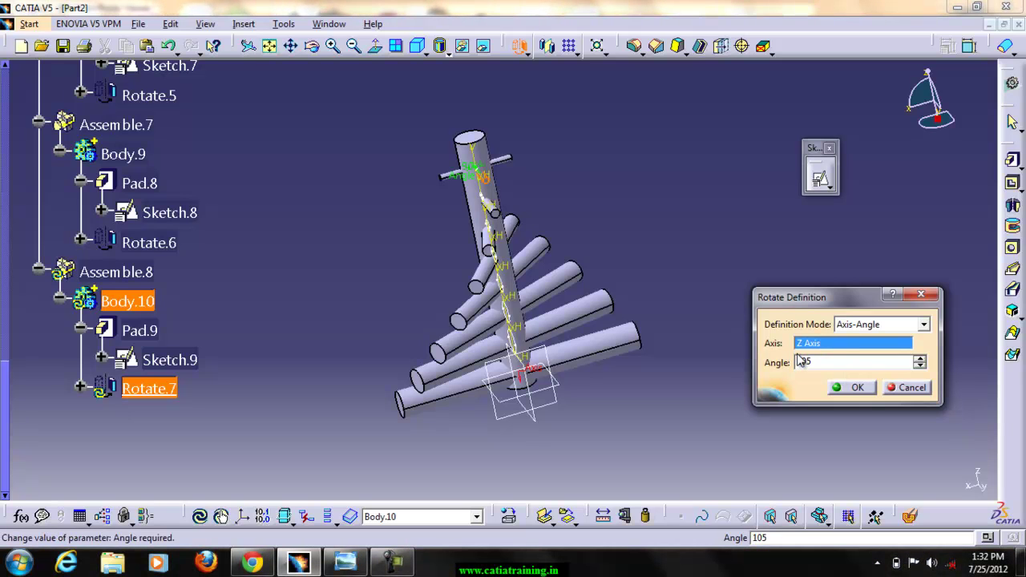
left_click(852, 389)
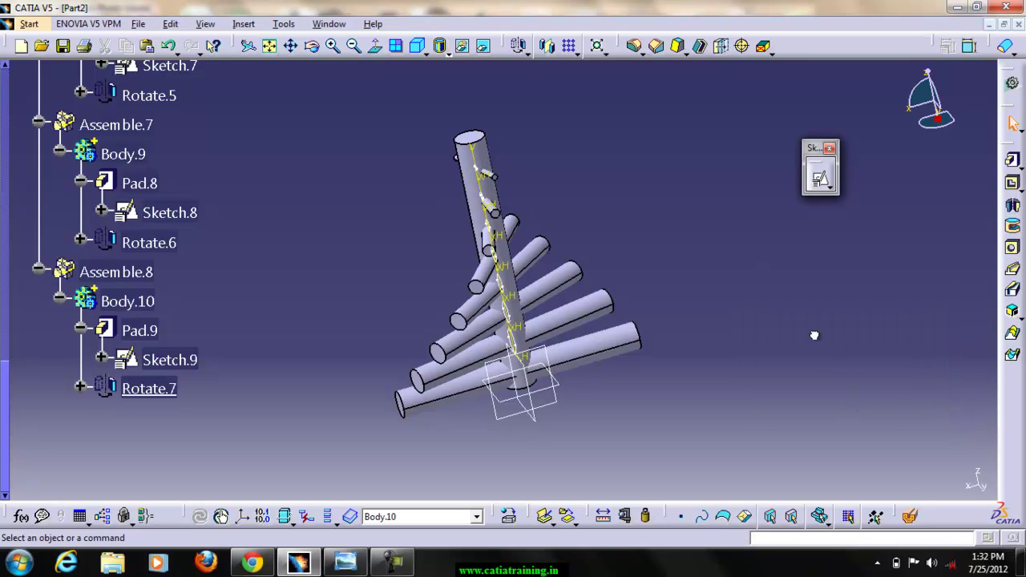
Collapse the Assemble.8, Assemble.7, Assemble.6, Assemble.5 and Assemble.4 branches in the specification tree
middle_click_drag(455, 135, 486, 417)
scroll(244, 219, "up", 3)
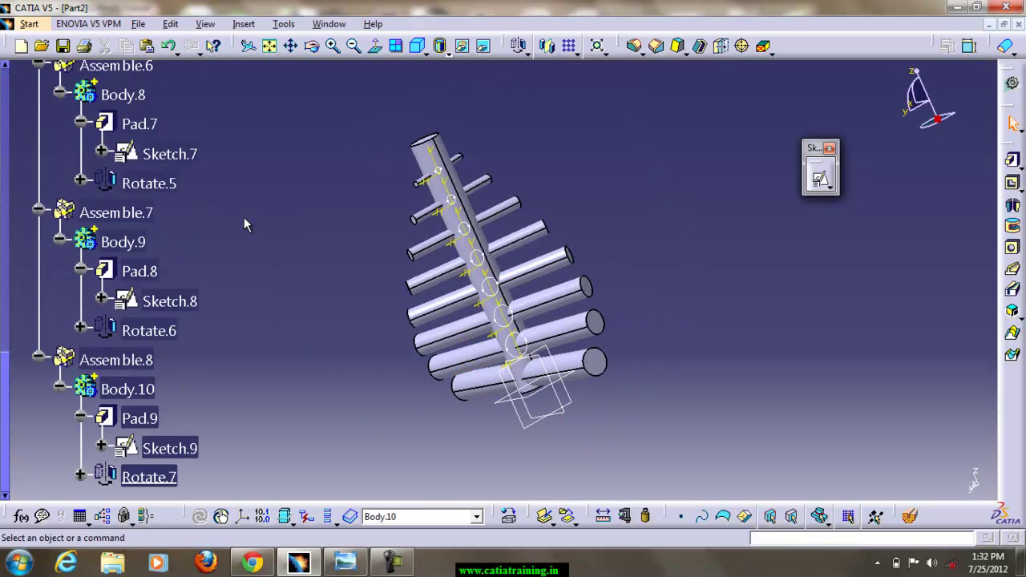
scroll(244, 217, "up", 5)
scroll(39, 286, "down", 8)
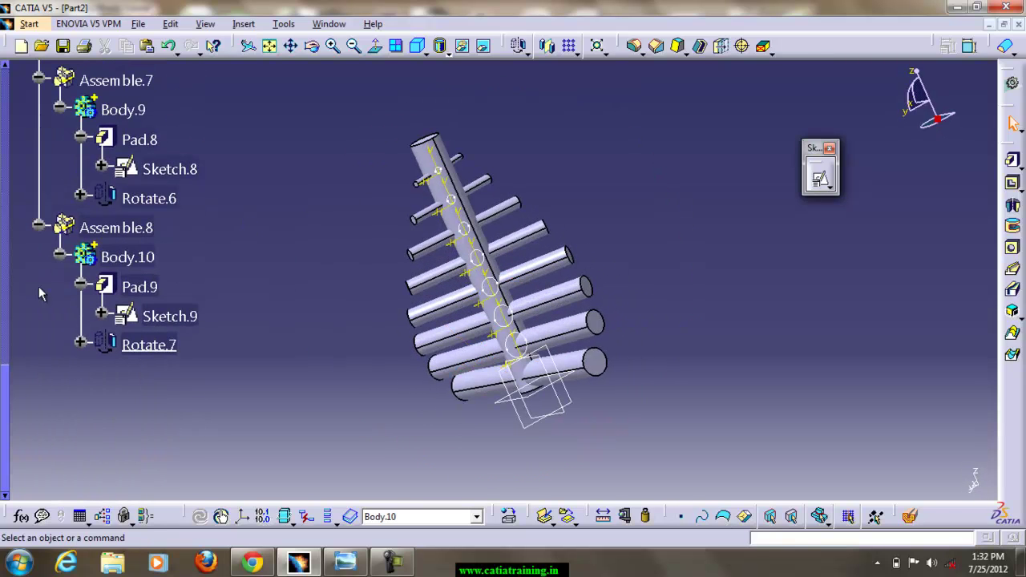
left_click(35, 223)
scroll(41, 165, "up", 1)
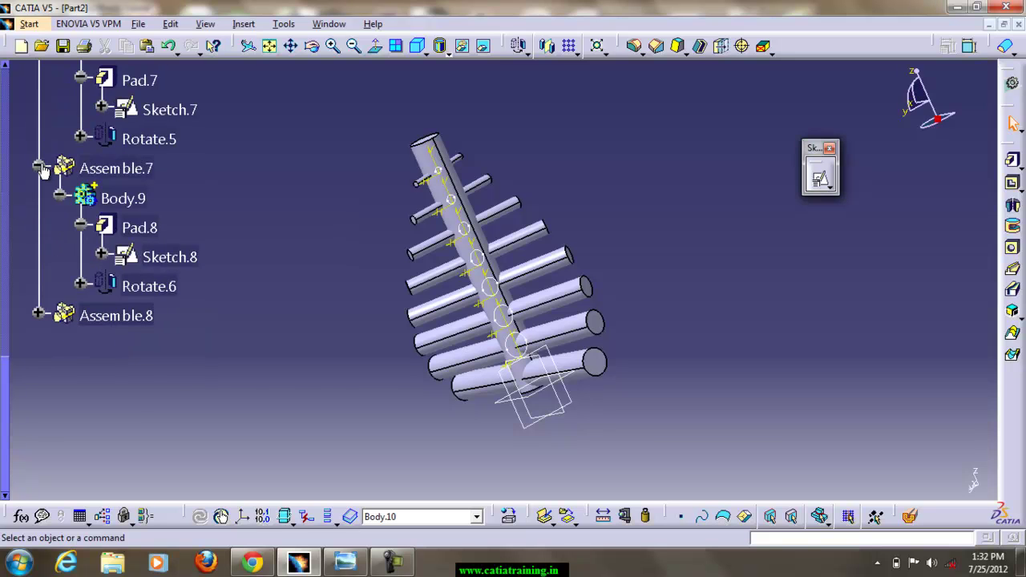
left_click(38, 168)
scroll(48, 168, "up", 2)
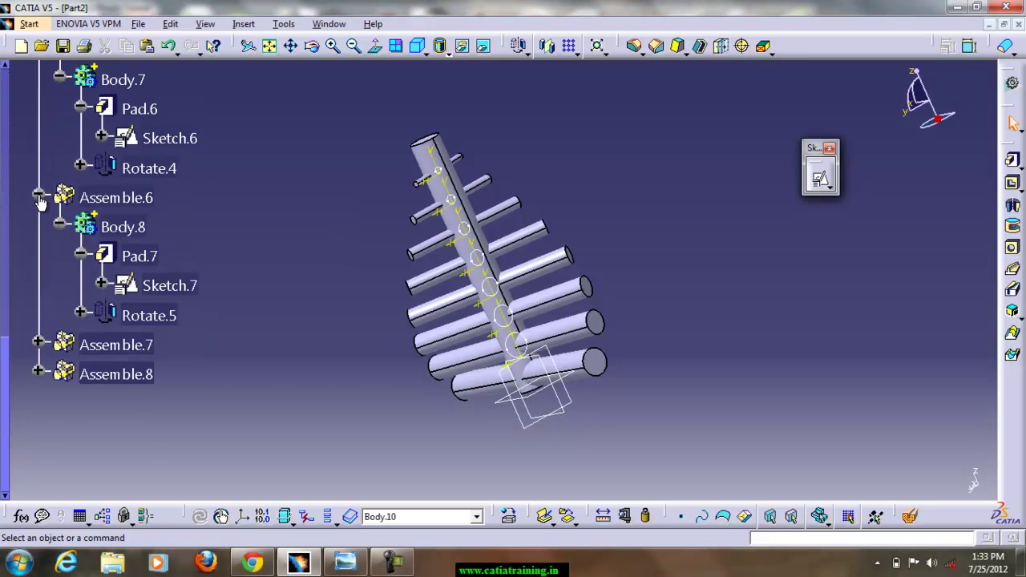
left_click(38, 196)
scroll(44, 190, "up", 3)
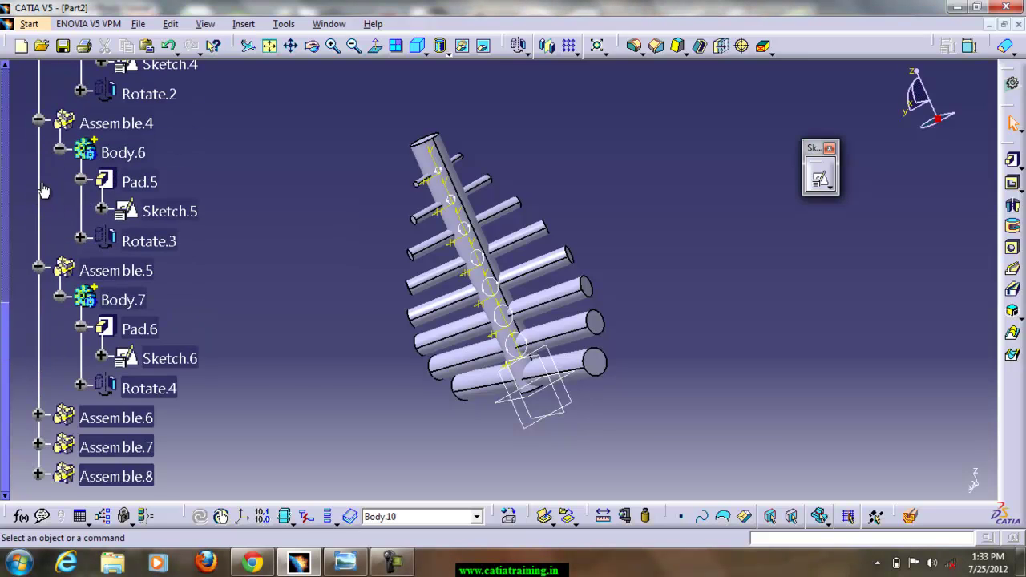
left_click(37, 270)
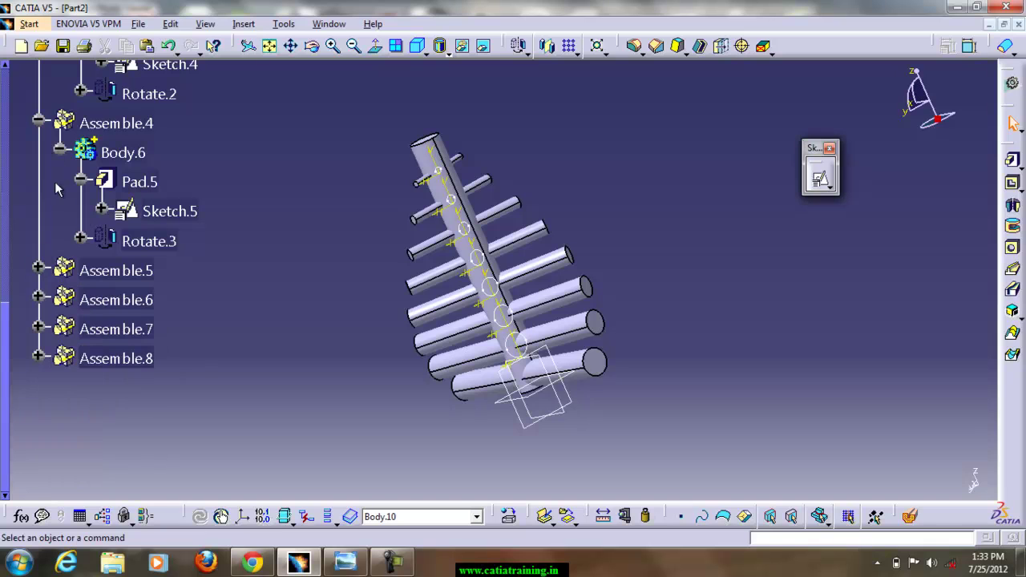
left_click(38, 122)
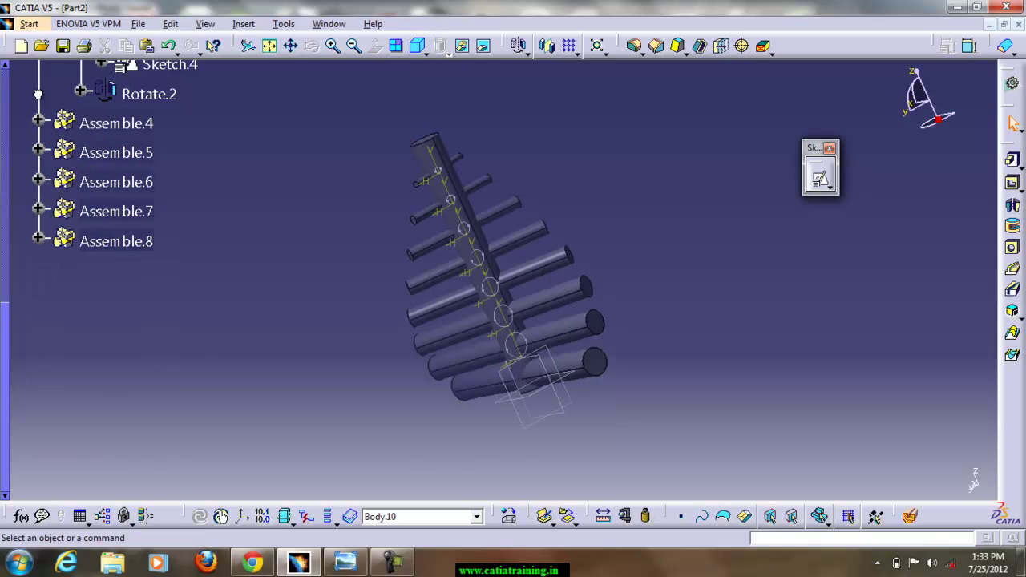
Collapse the Assemble.3, Assemble.2 and Assemble.1 branches and their parent Body.2 in the specification tree
scroll(38, 94, "up", 5)
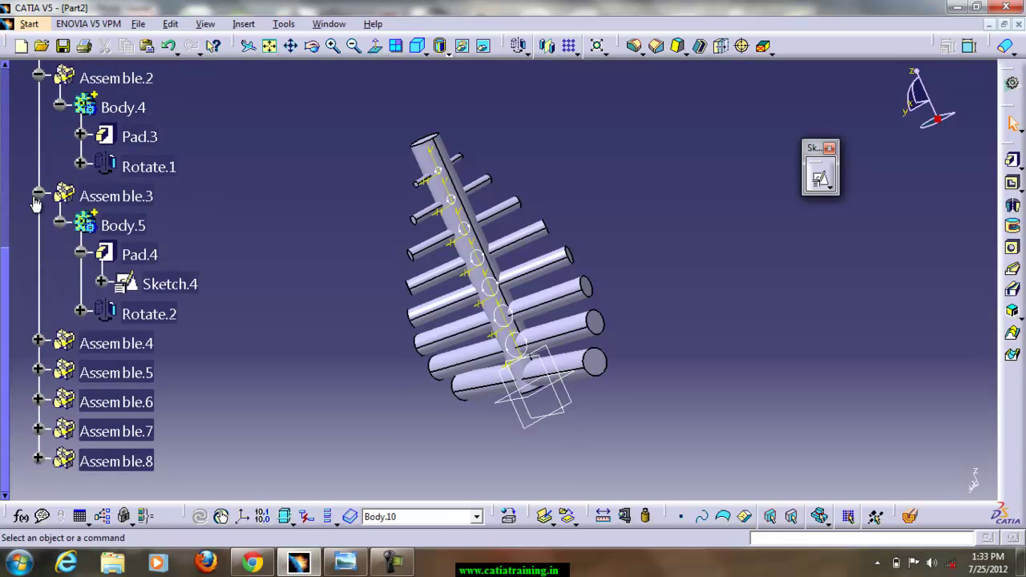
left_click(38, 195)
scroll(42, 183, "up", 4)
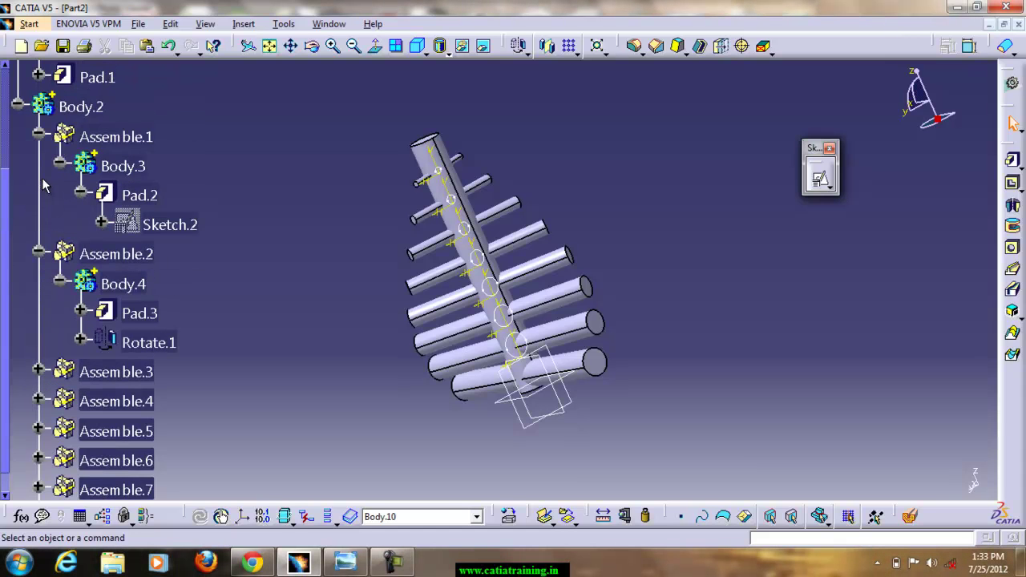
left_click(38, 252)
left_click(38, 136)
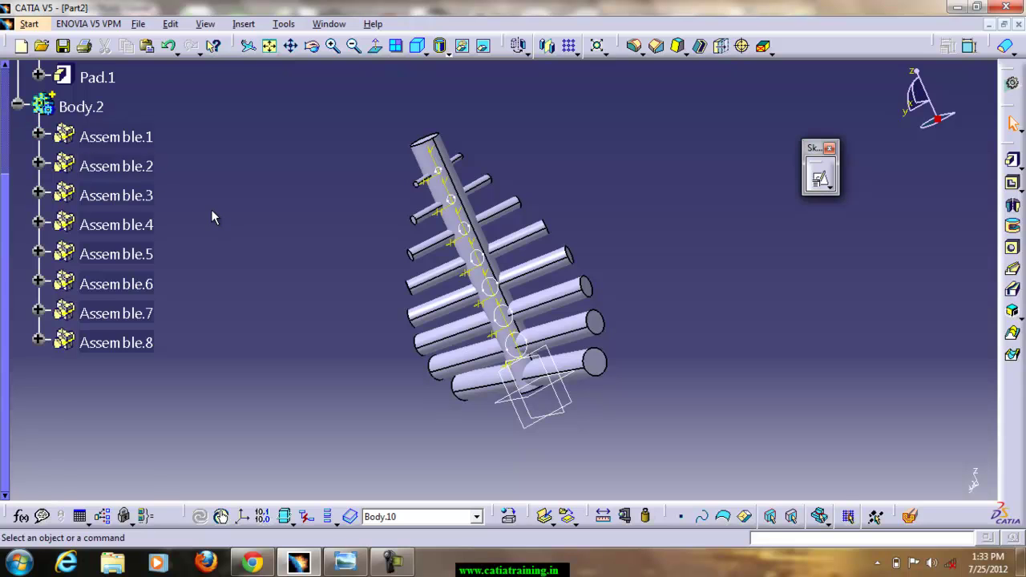
scroll(211, 209, "up", 4)
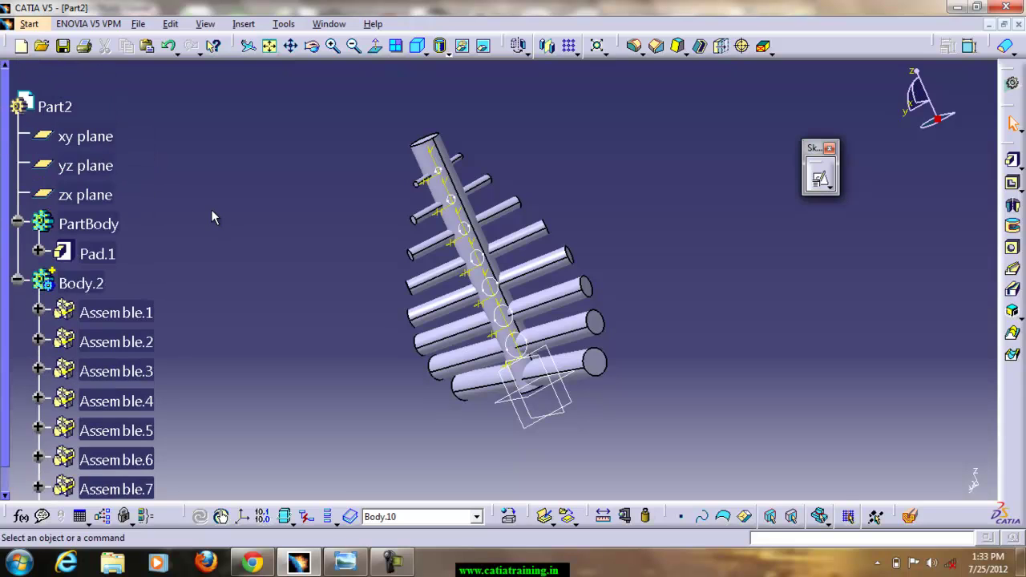
left_click(18, 282)
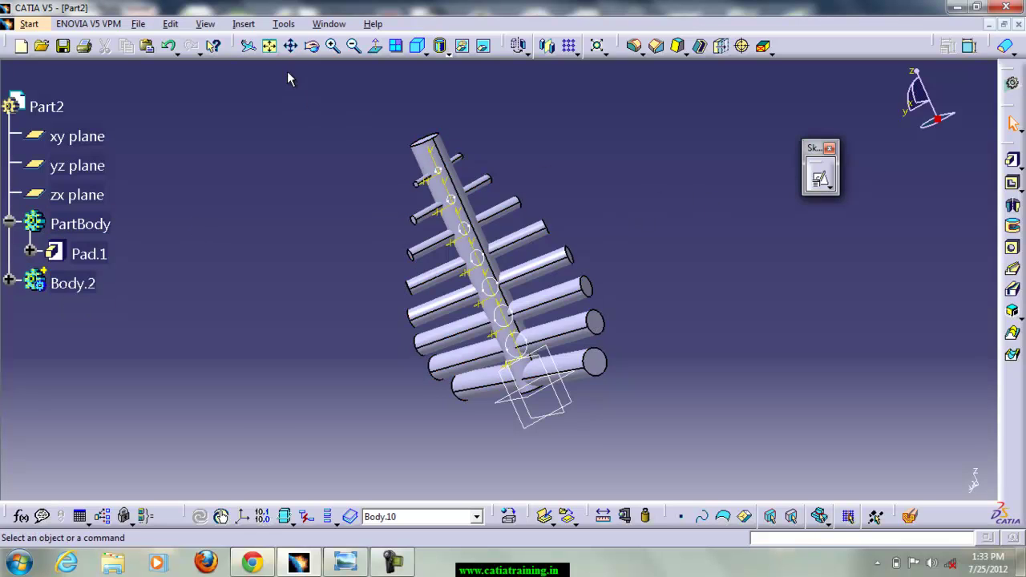
Assemble Body.2, which holds all the round bars, to PartBody with the Assemble Boolean operation
left_click(243, 23)
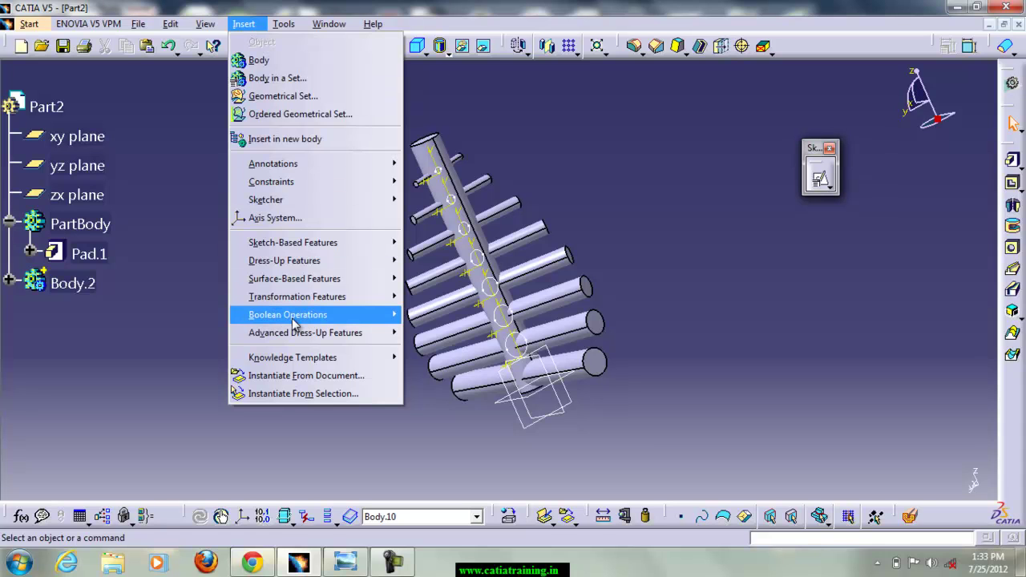
mouse_move(304, 315)
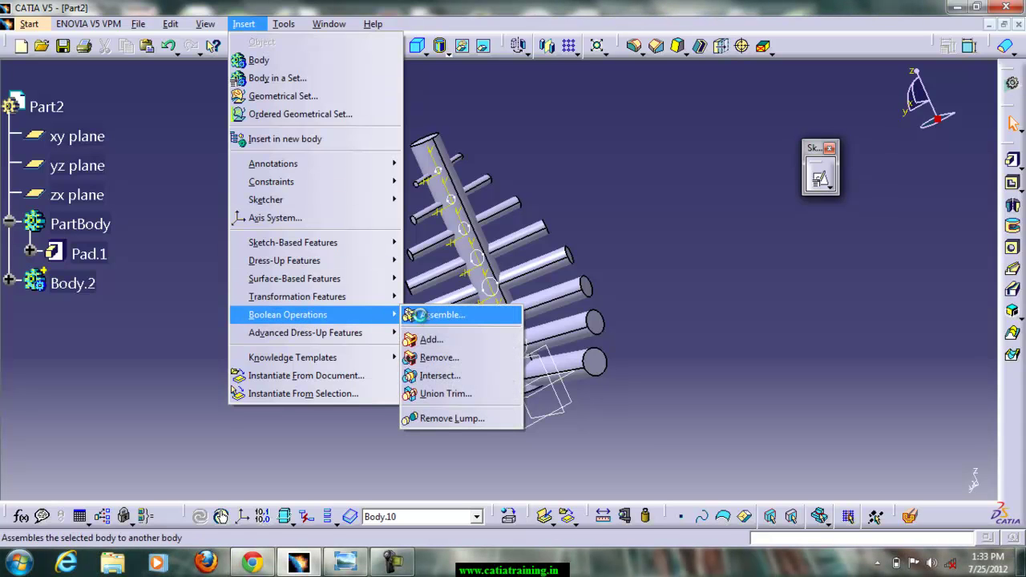
left_click(433, 315)
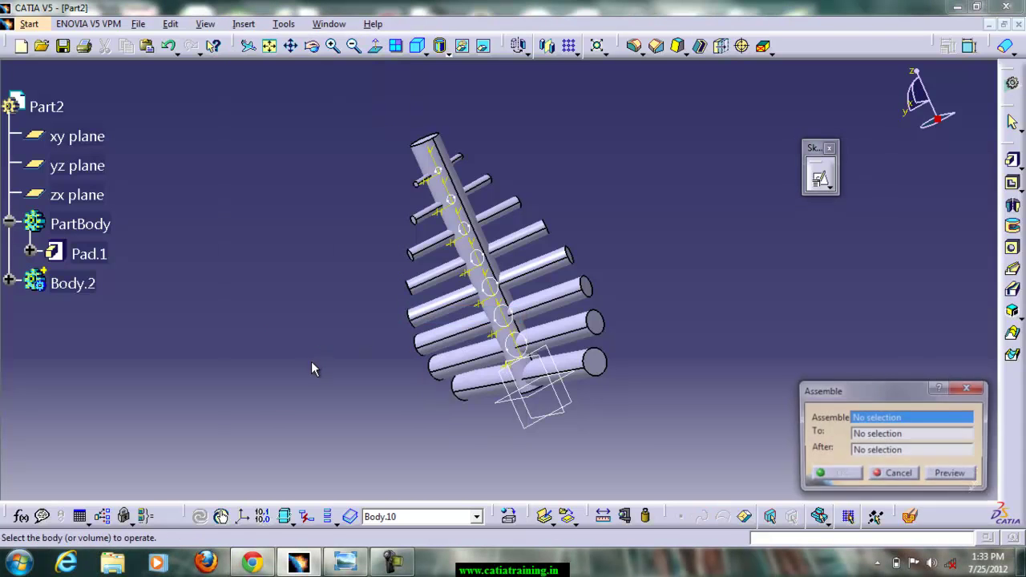
left_click(76, 285)
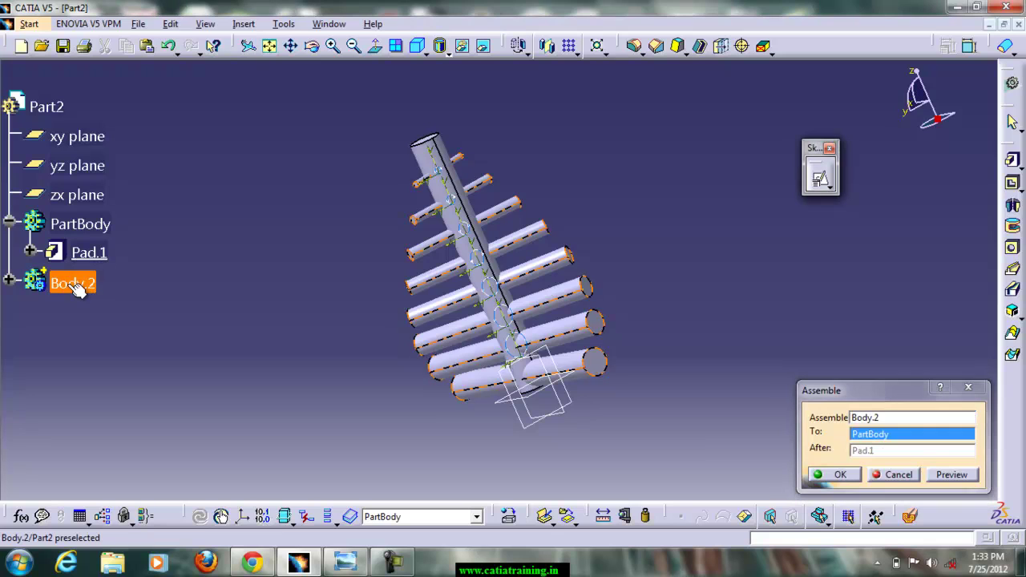
left_click(94, 226)
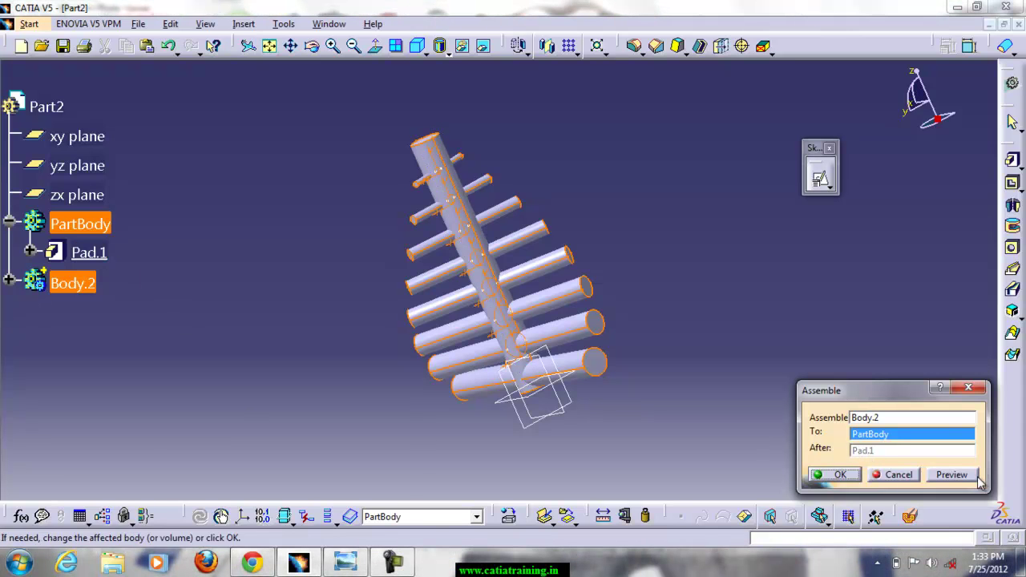
left_click(950, 475)
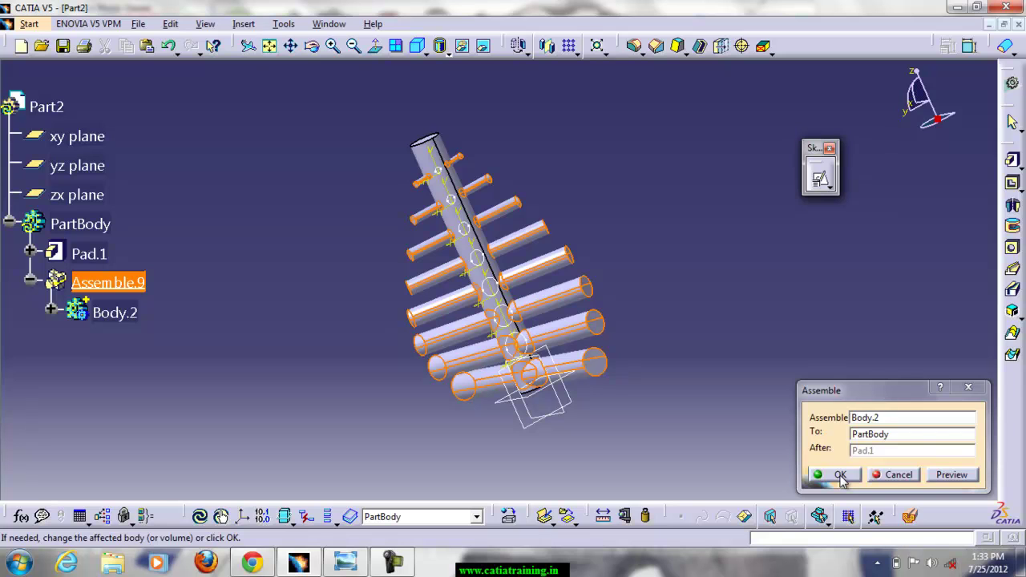
left_click(839, 474)
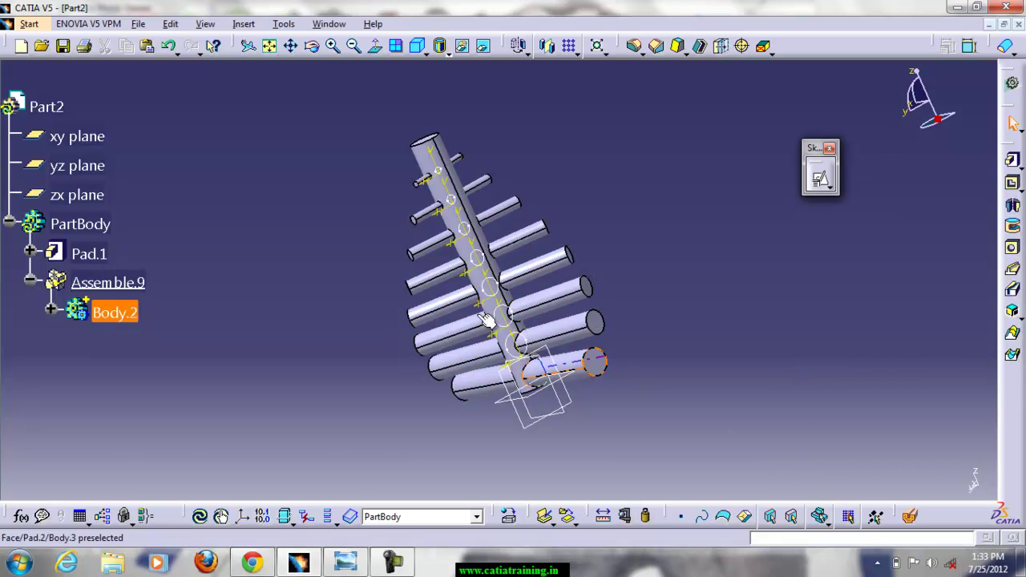
Expand Body.2 to review its nested assemblies, and collapse the specification tree branches up to PartBody
middle_click_drag(457, 293, 488, 168)
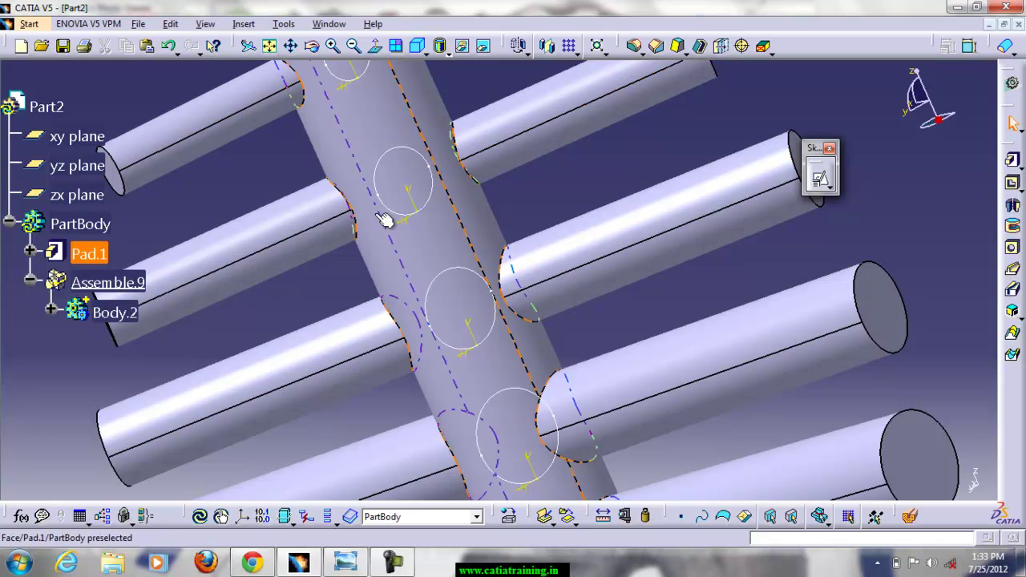
middle_click_drag(271, 230, 207, 267)
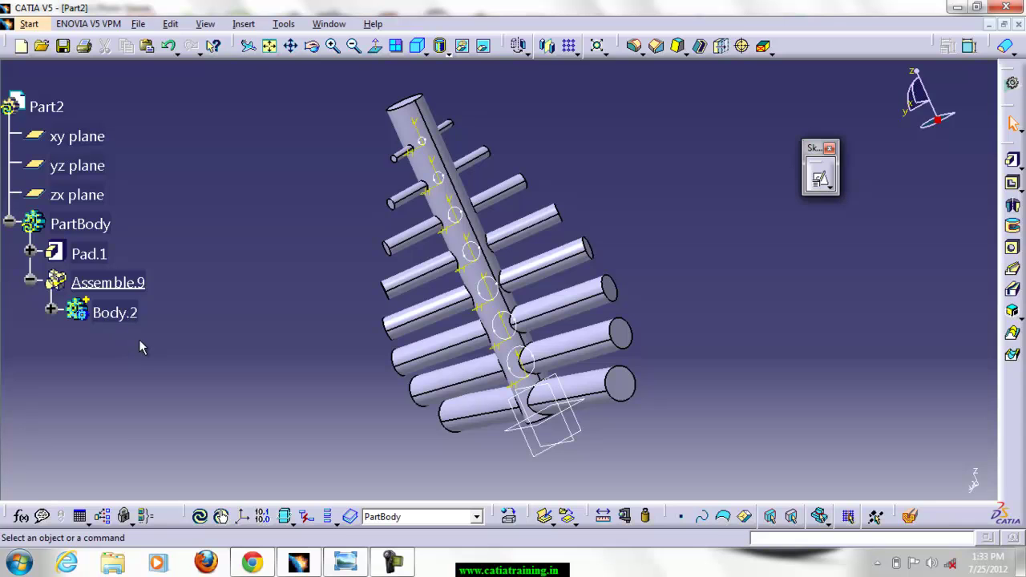
left_click(51, 310)
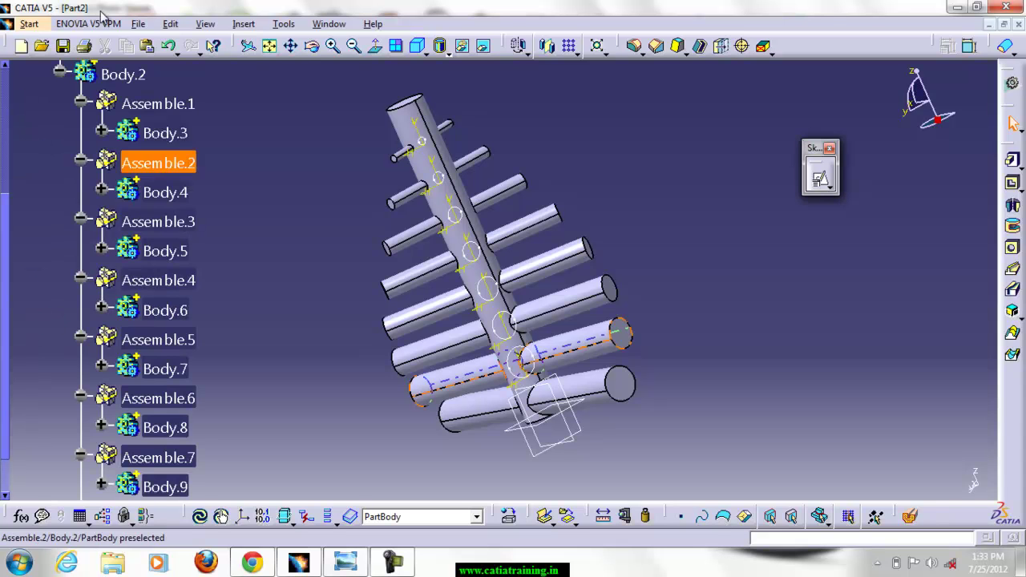
scroll(140, 91, "up", 2)
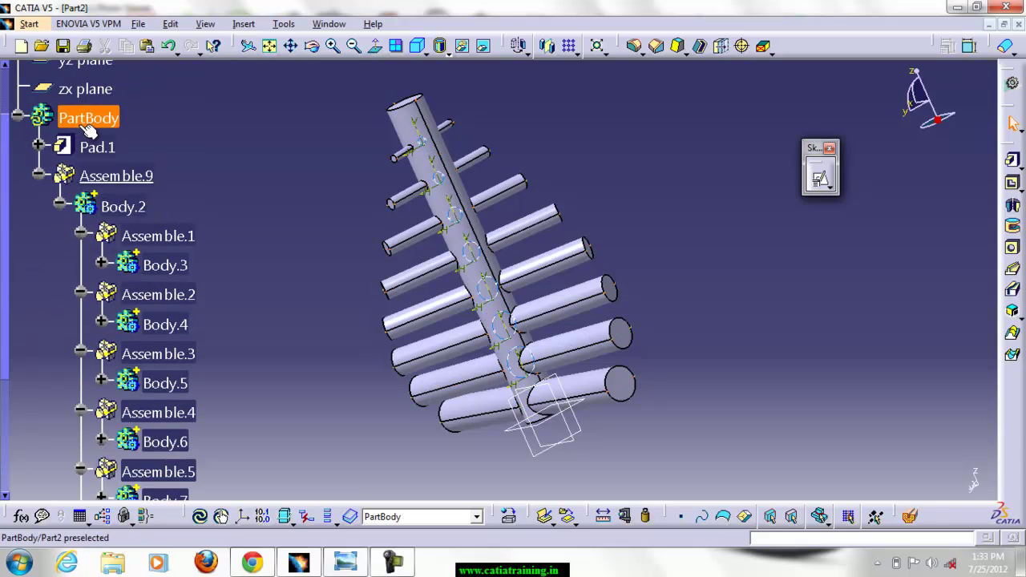
left_click(79, 235)
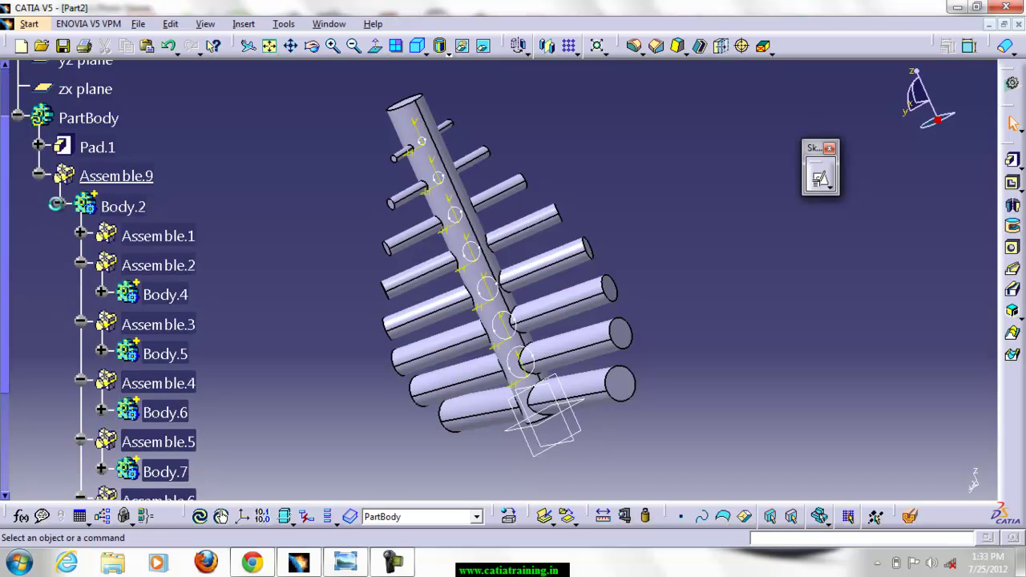
left_click(55, 205)
left_click(38, 176)
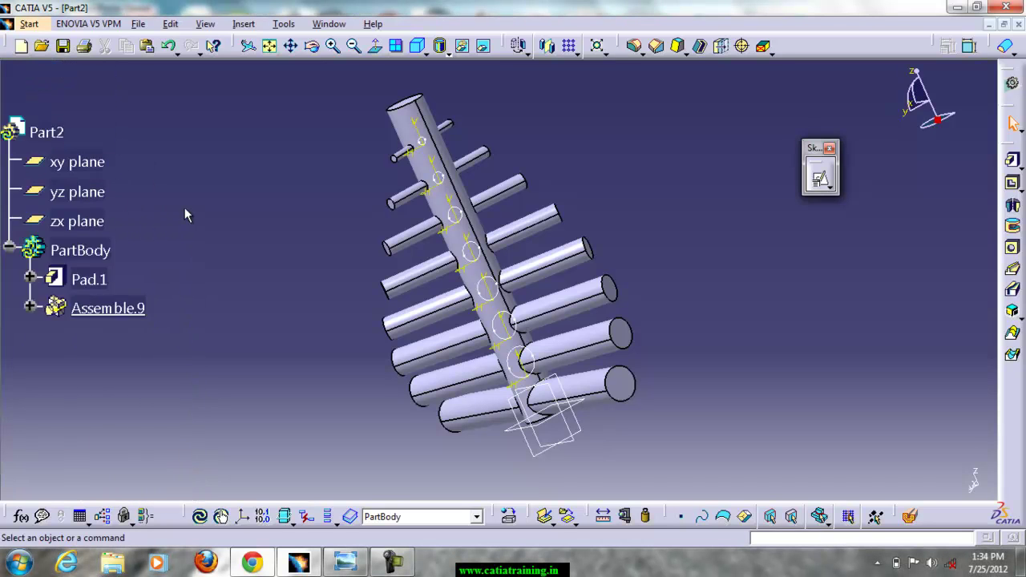
left_click(8, 293)
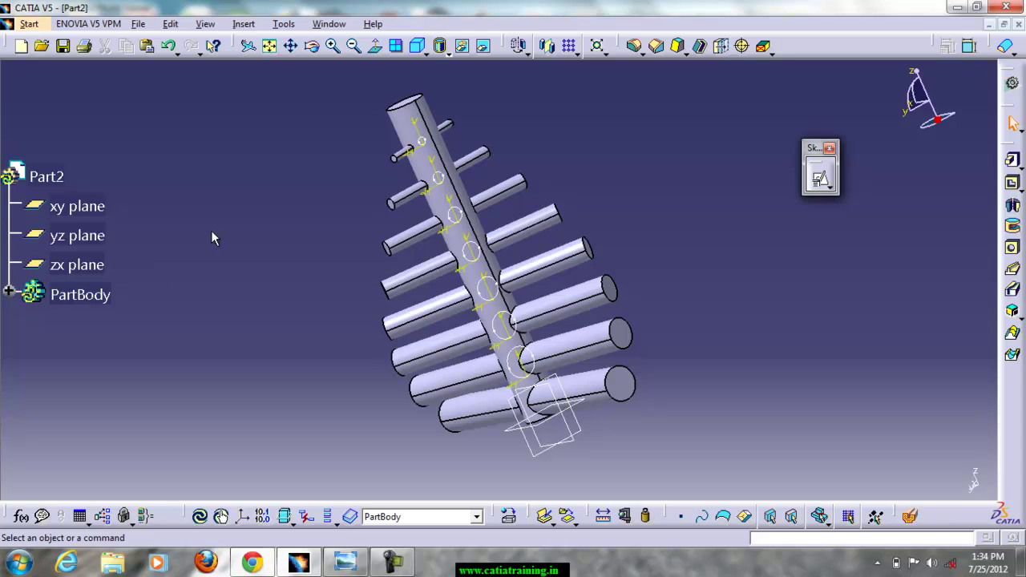
Hide all sketches and all planes in the part
middle_click_drag(482, 179, 316, 138)
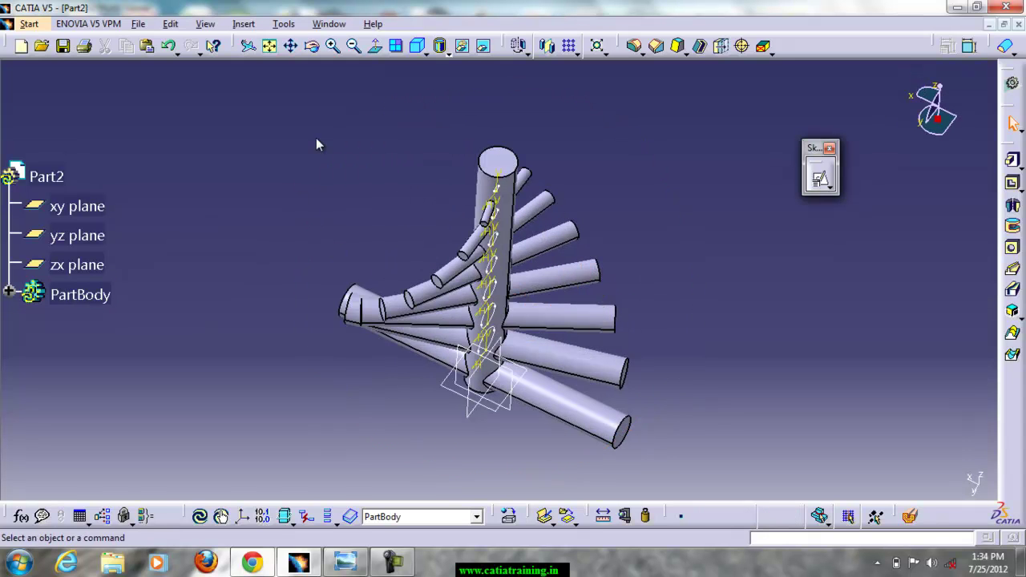
left_click(284, 24)
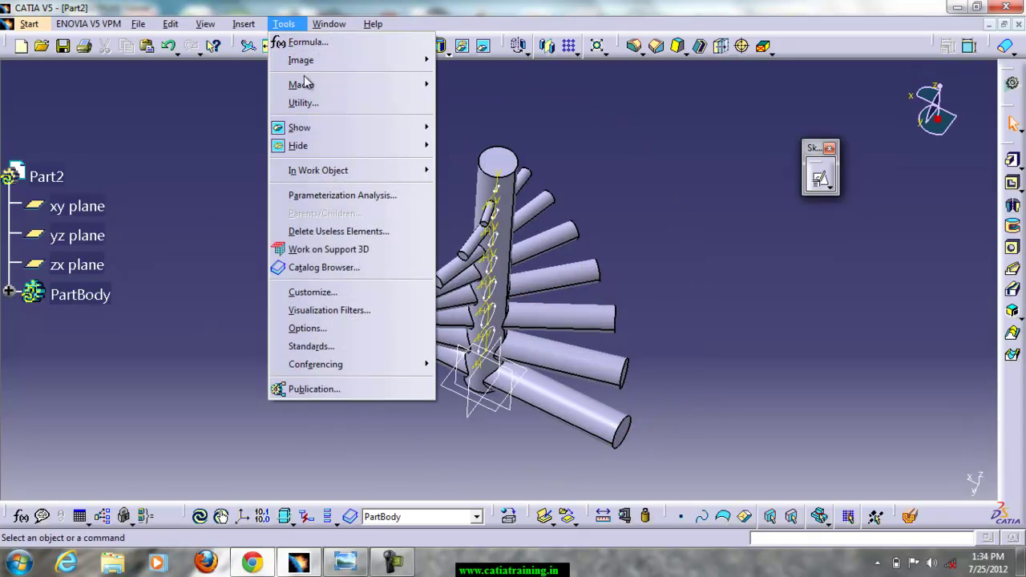
mouse_move(312, 149)
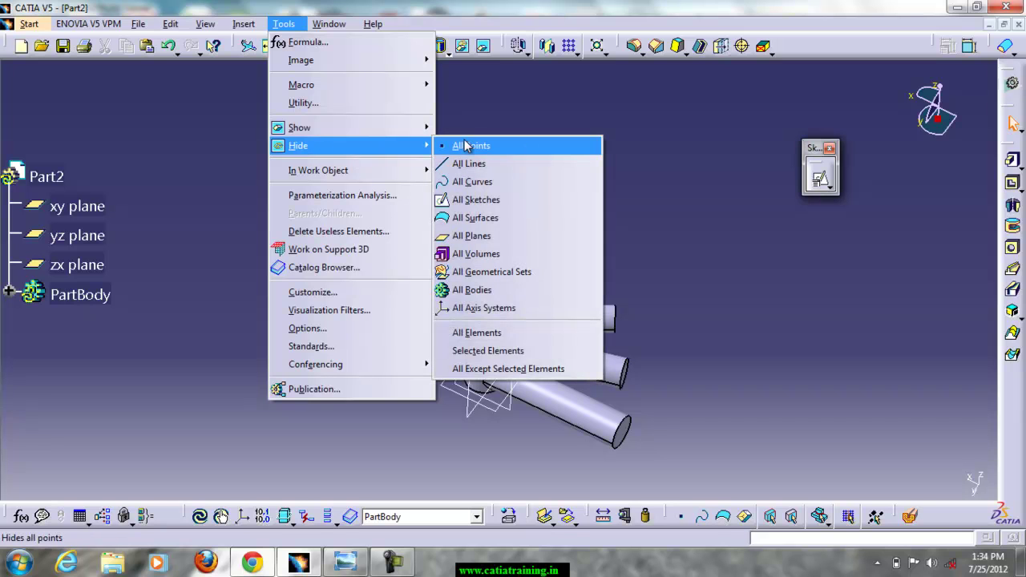
left_click(476, 200)
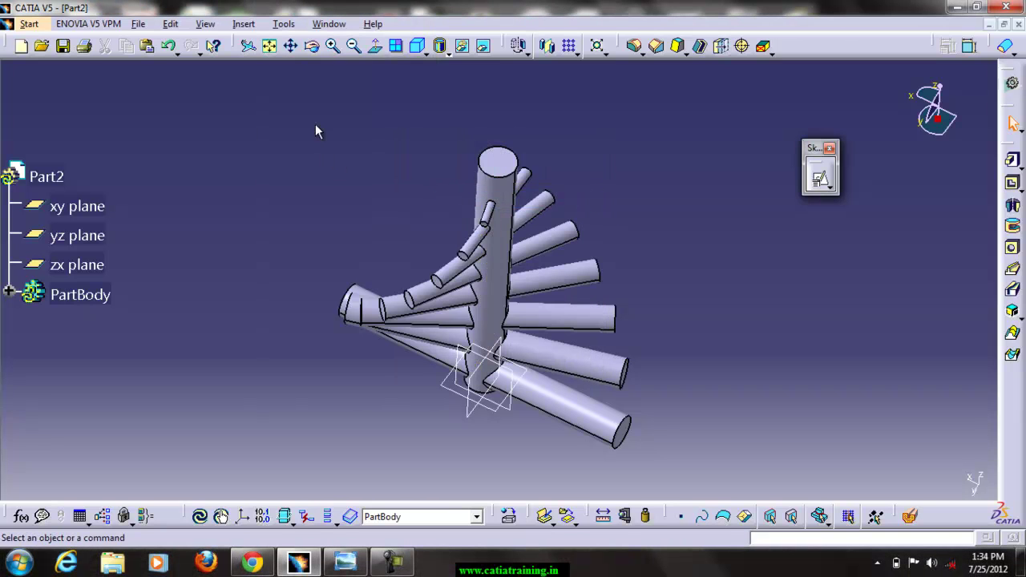
left_click(284, 24)
mouse_move(310, 149)
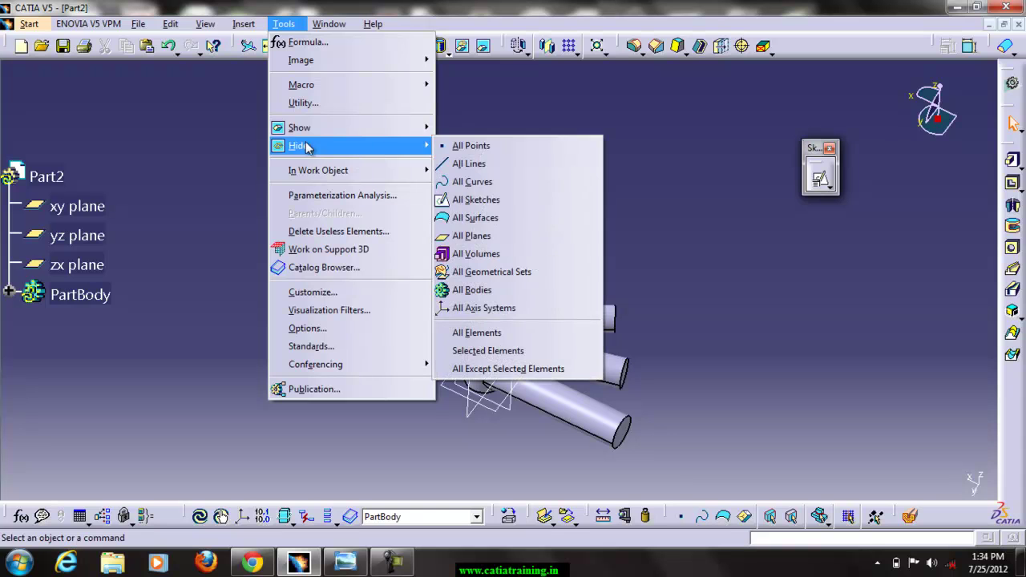
left_click(471, 235)
Display the finished column in Shading (SHD) mode without edges and view it from other angles
middle_click_drag(649, 367, 521, 304)
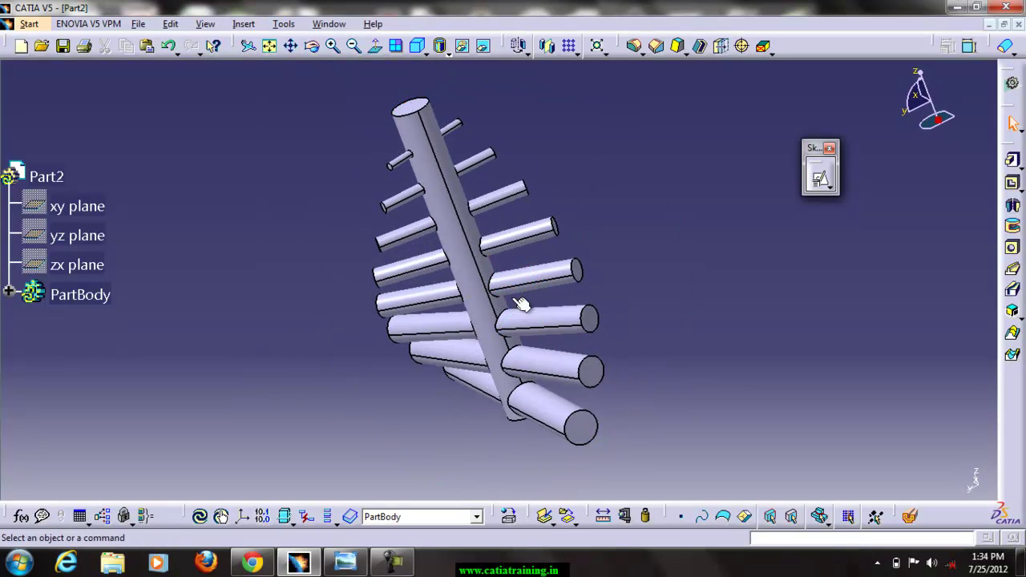
left_click(441, 50)
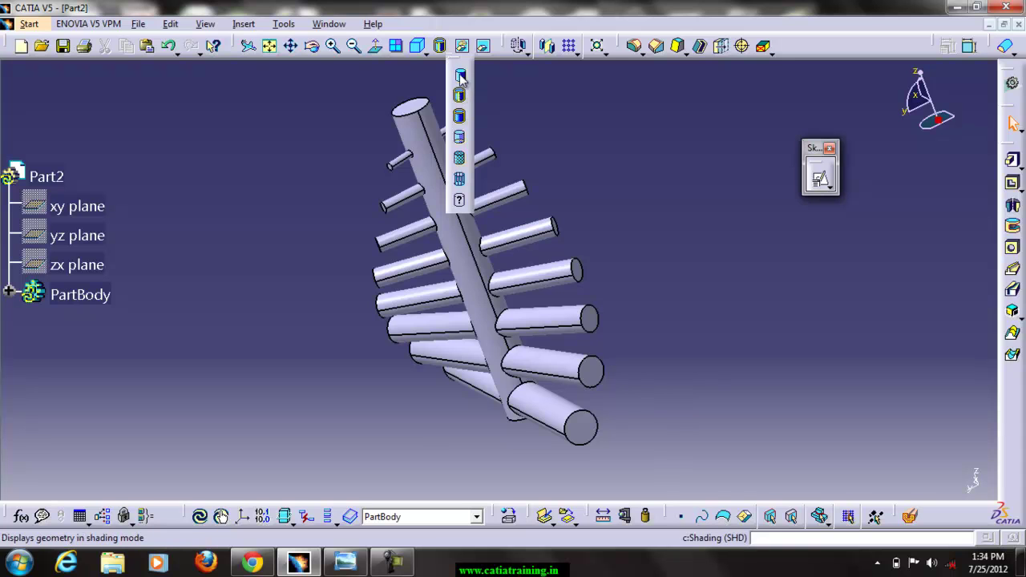
left_click(461, 76)
mouse_move(447, 100)
middle_mouse_down()
mouse_move(426, 257)
mouse_move(457, 350)
mouse_move(518, 383)
mouse_move(518, 359)
mouse_move(553, 291)
middle_mouse_up()
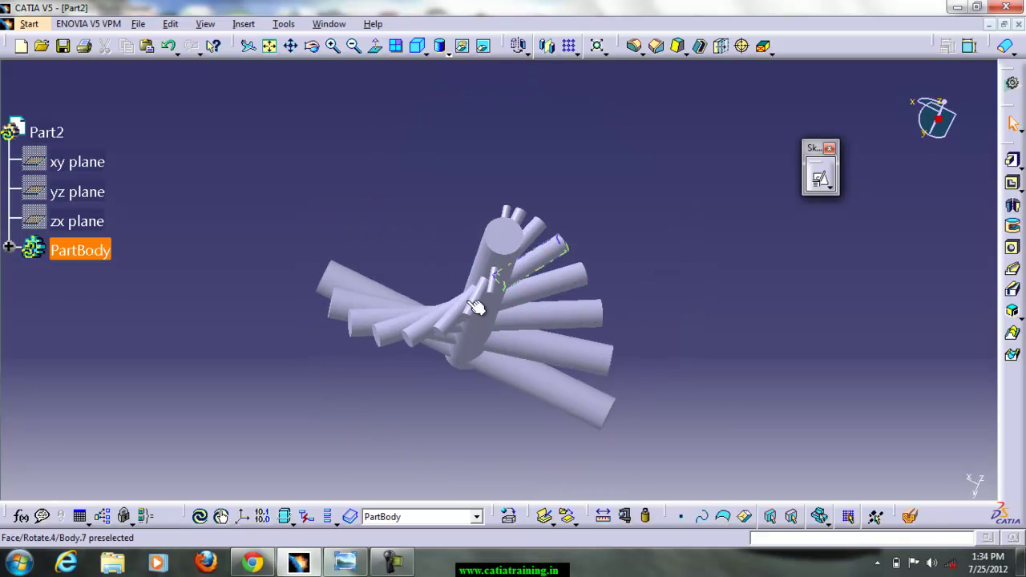